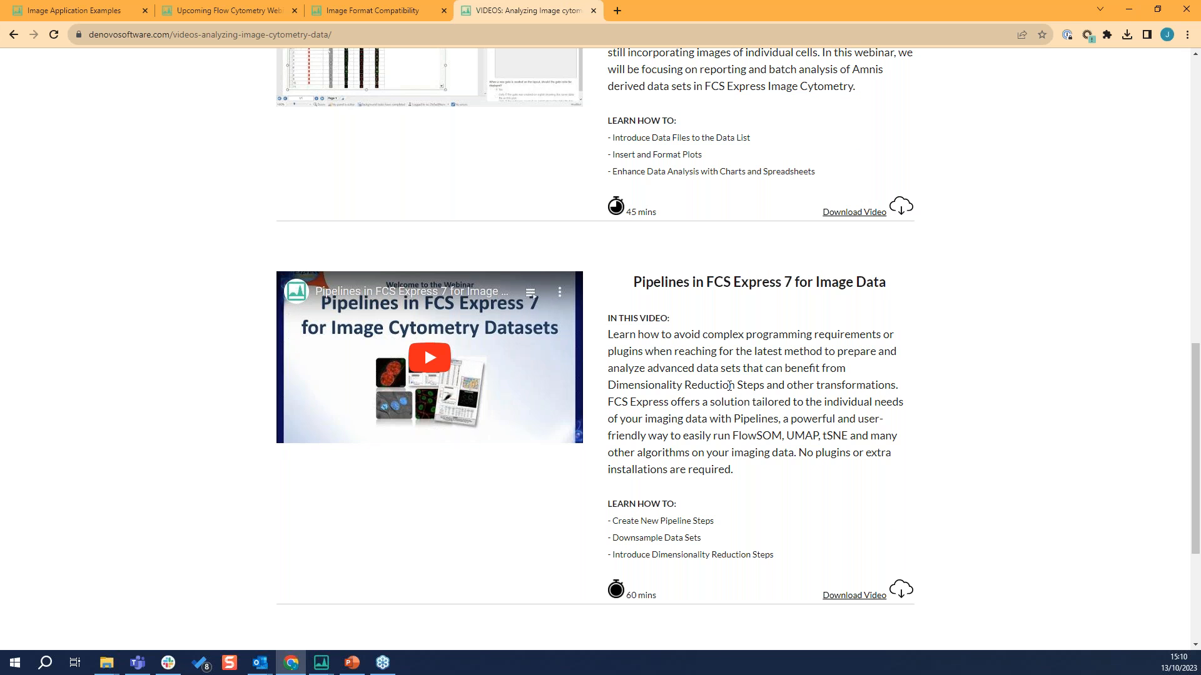
Go back to the overview of all FCS Express webinars and videos and look through its topic categories
{"action": "scroll", "coordinate": [662, 494], "scroll_direction": "up", "scroll_amount": 15}
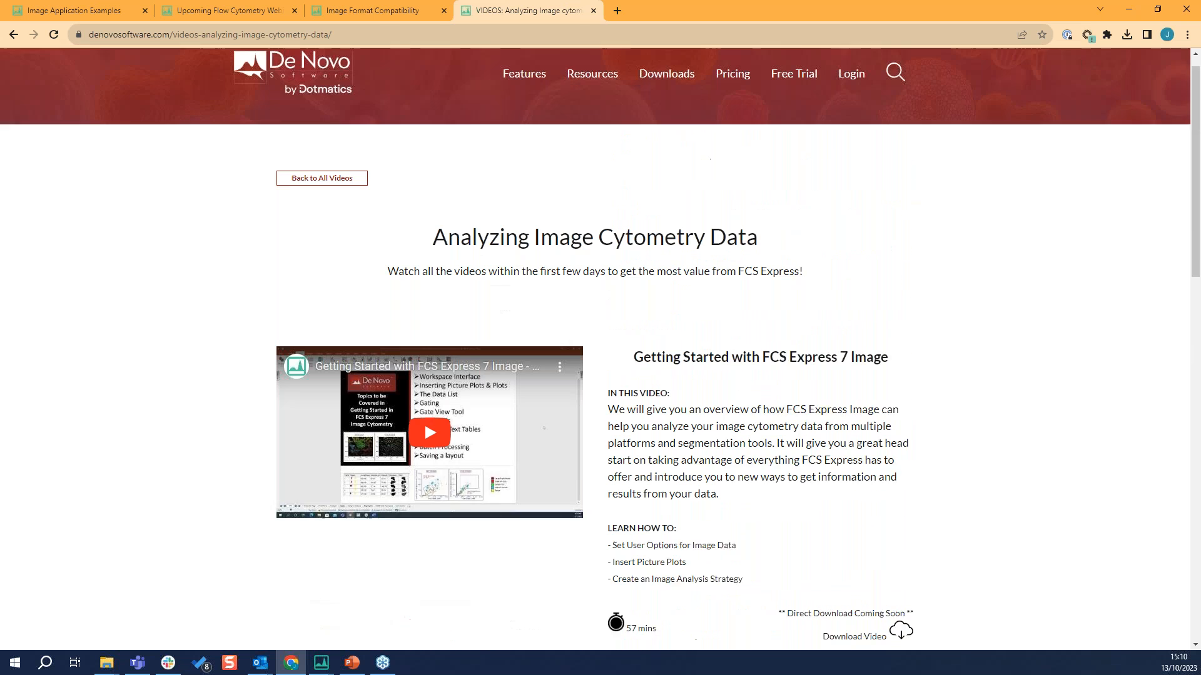
{"action": "left_click", "coordinate": [307, 202]}
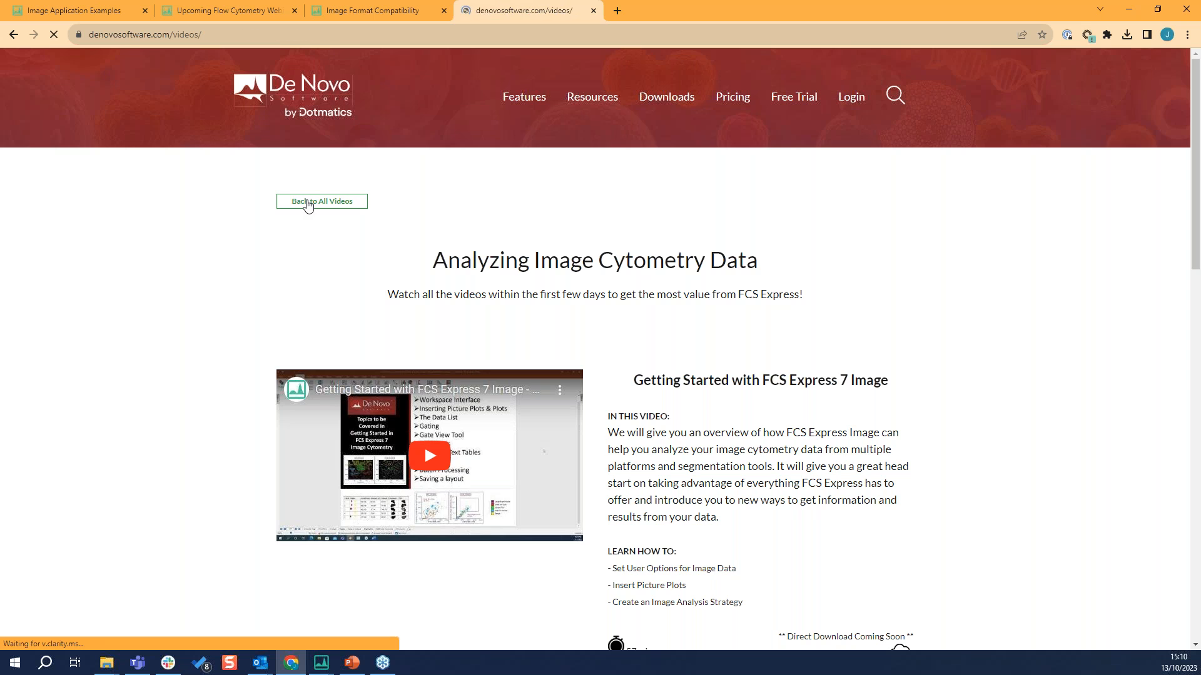
{"action": "scroll", "coordinate": [669, 206], "scroll_direction": "down", "scroll_amount": 3}
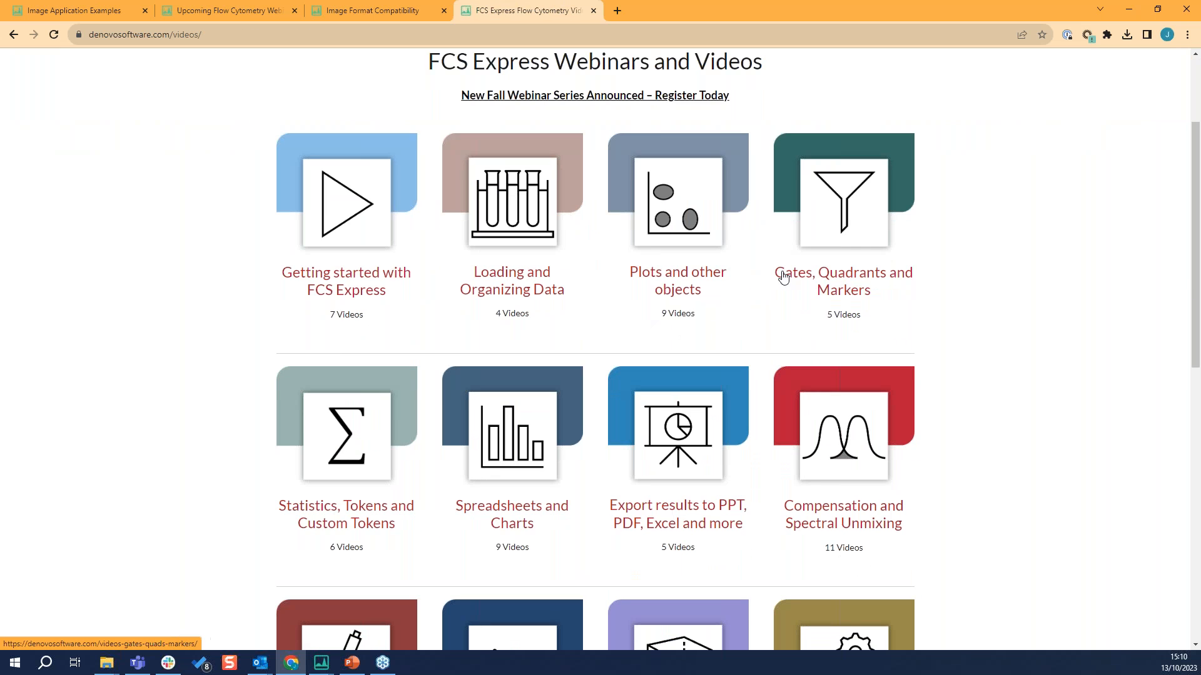
{"action": "scroll", "coordinate": [719, 387], "scroll_direction": "down", "scroll_amount": 1}
{"action": "scroll", "coordinate": [777, 427], "scroll_direction": "down", "scroll_amount": 1}
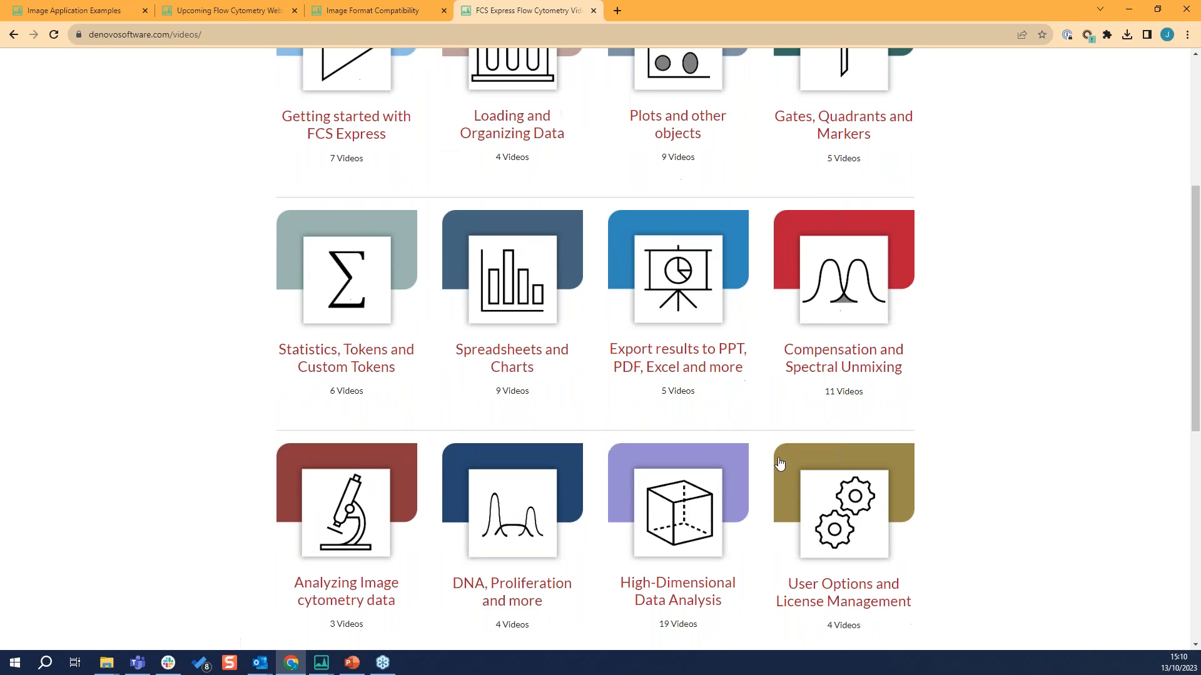
{"action": "scroll", "coordinate": [778, 461], "scroll_direction": "up", "scroll_amount": 3}
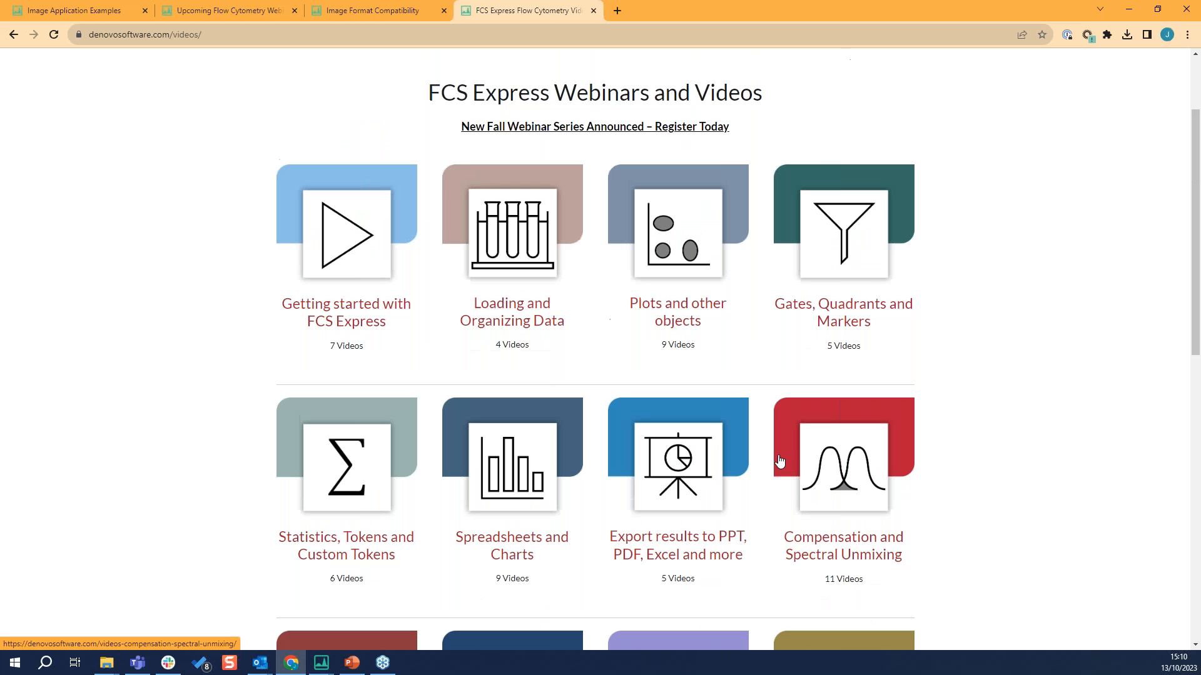
{"action": "left_click", "coordinate": [1128, 10]}
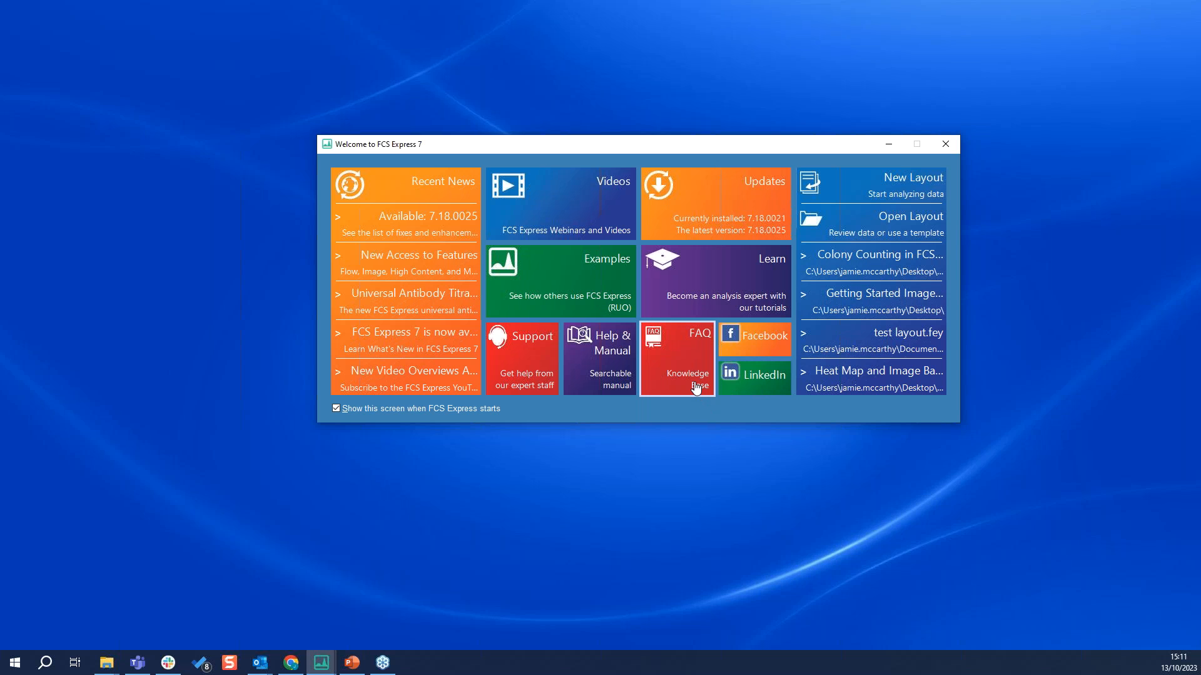
Open the FCS Express Knowledge Base from the welcome screen and expand the Other Image Cytometry questions
{"action": "left_click", "coordinate": [696, 392]}
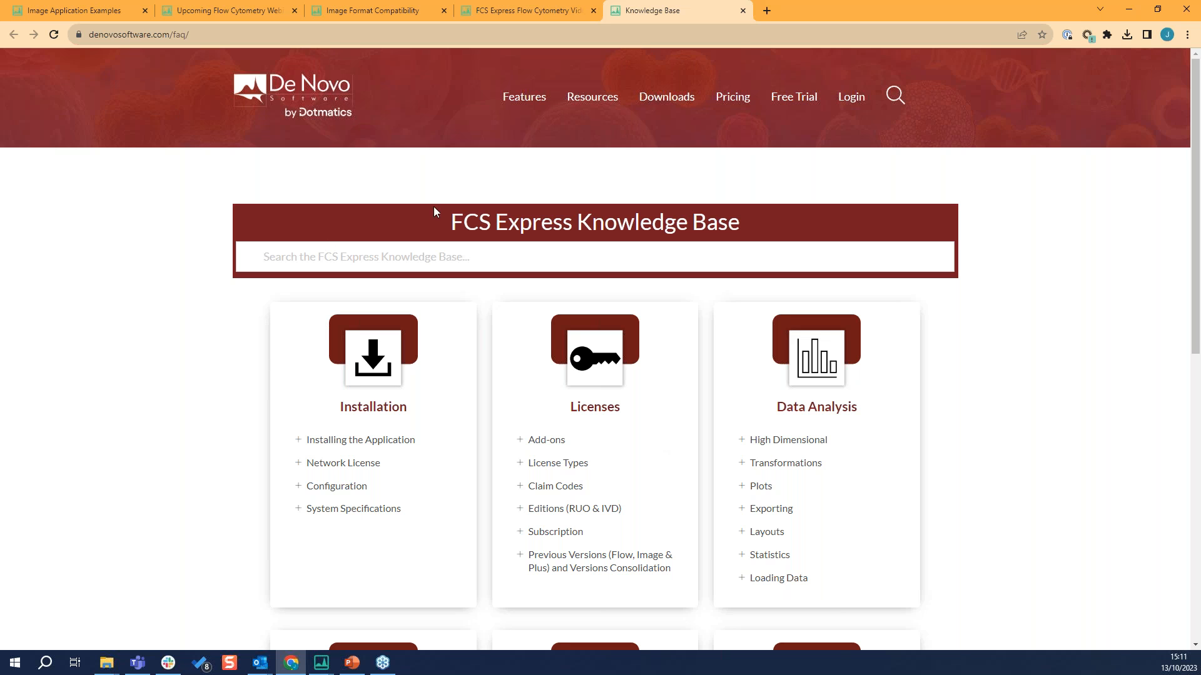
{"action": "scroll", "coordinate": [727, 463], "scroll_direction": "down", "scroll_amount": 3}
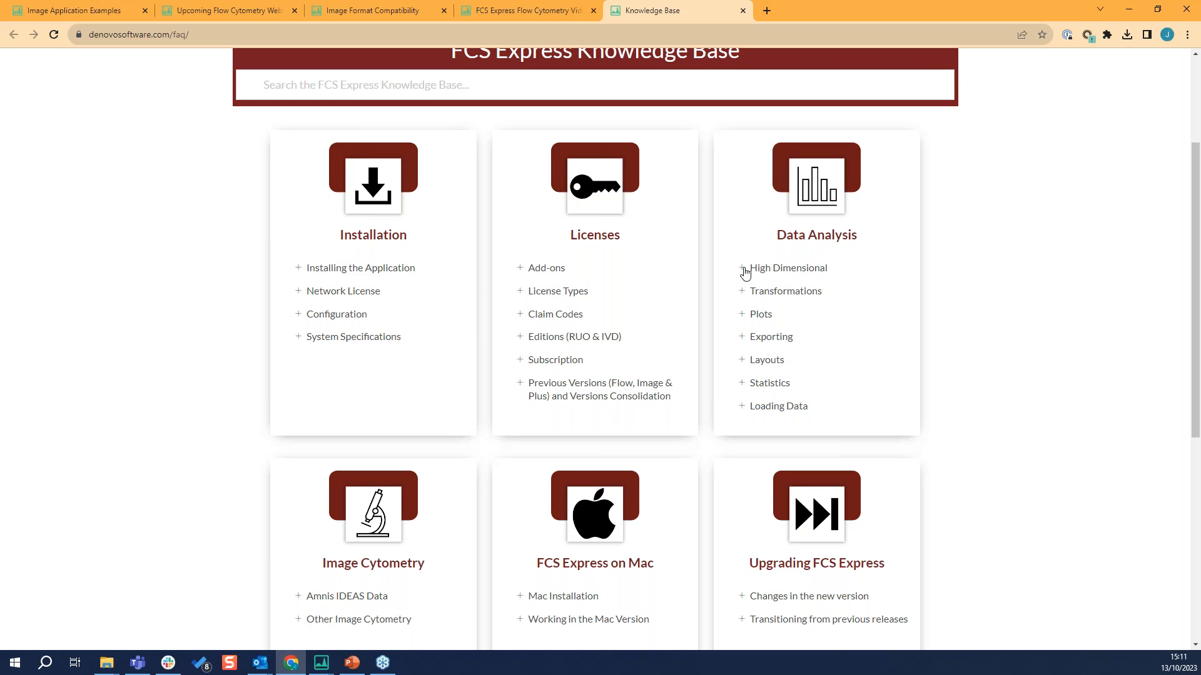
{"action": "scroll", "coordinate": [682, 432], "scroll_direction": "down", "scroll_amount": 2}
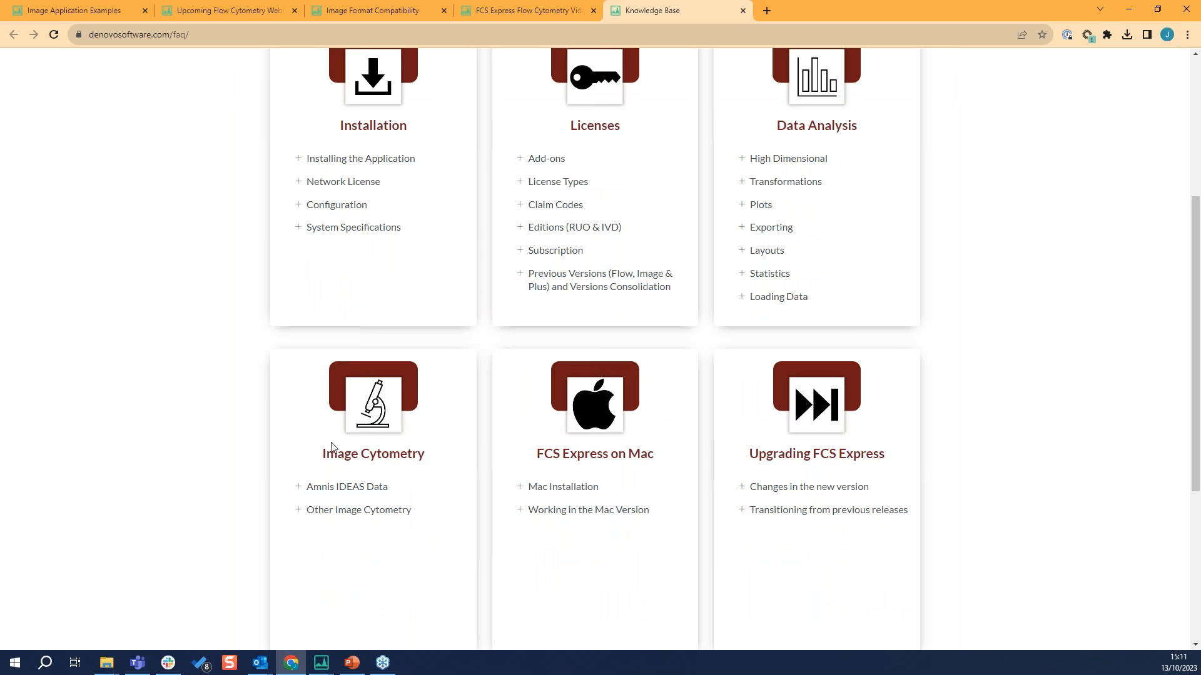
{"action": "left_click", "coordinate": [298, 510]}
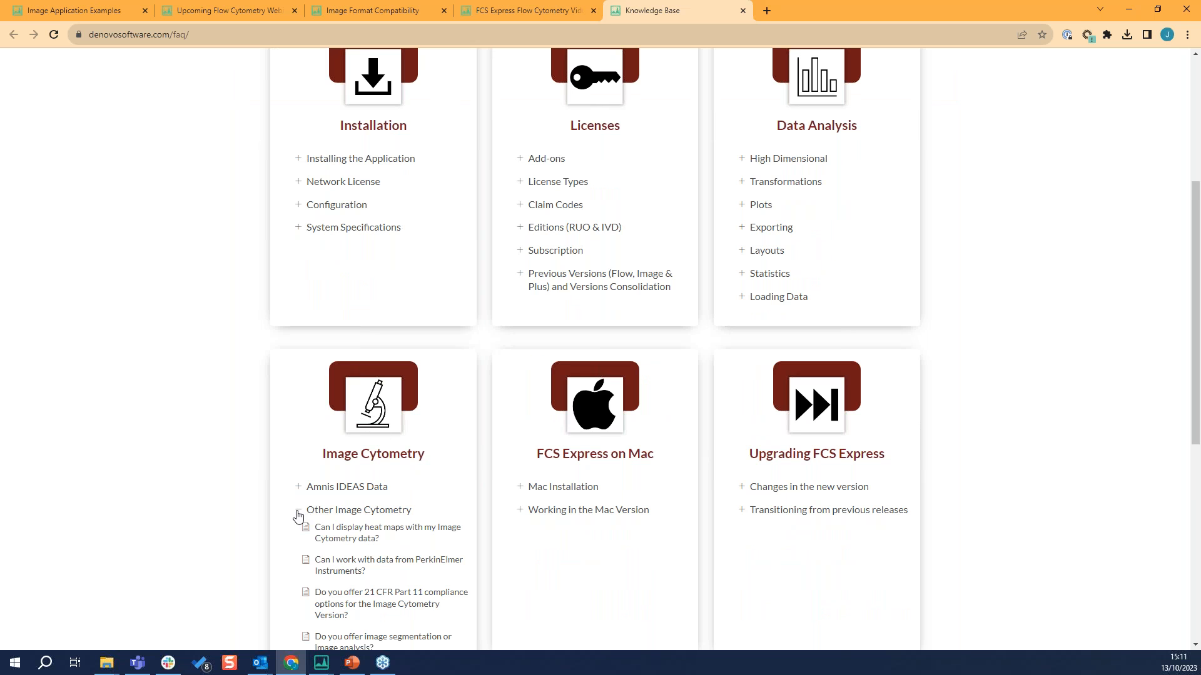
{"action": "scroll", "coordinate": [307, 528], "scroll_direction": "down", "scroll_amount": 5}
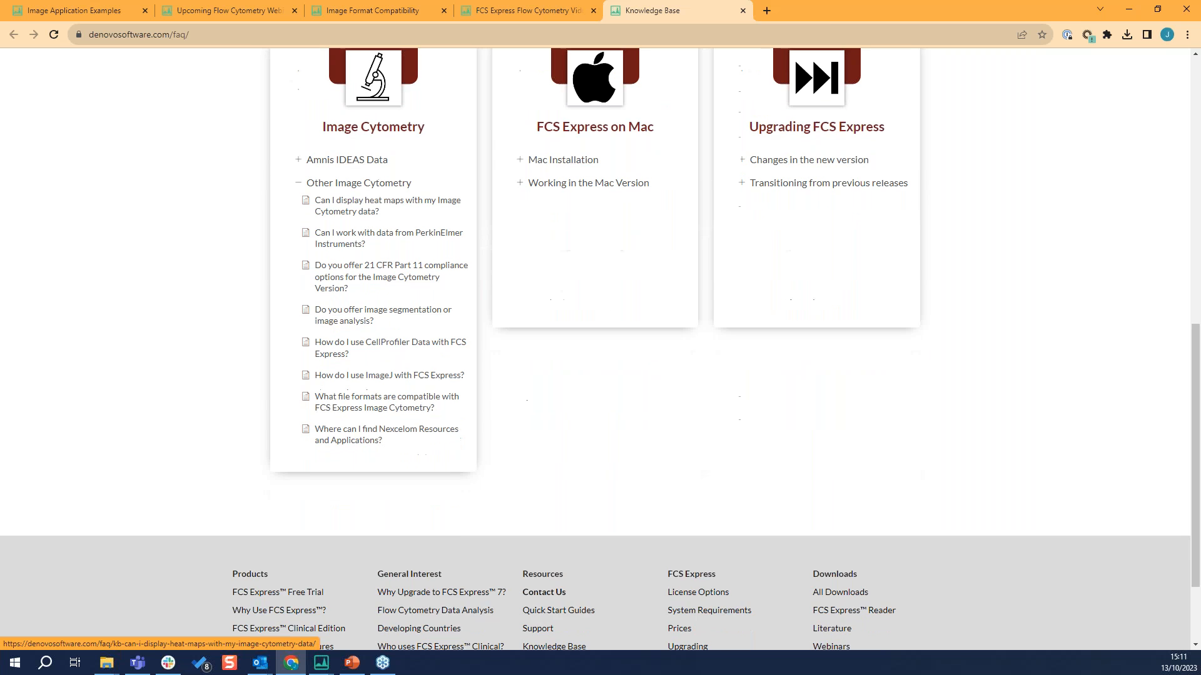
Open the article on file formats compatible with FCS Express Image Cytometry and examine the full compatibility table
{"action": "left_click", "coordinate": [358, 405]}
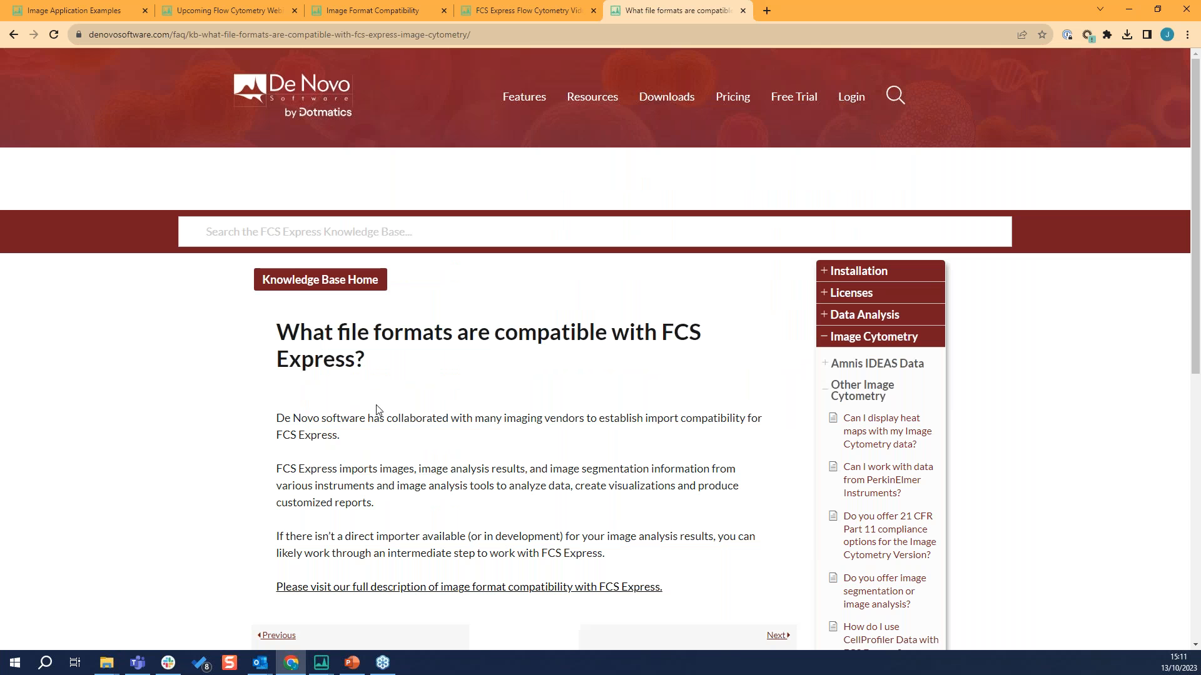
{"action": "scroll", "coordinate": [407, 475], "scroll_direction": "down", "scroll_amount": 1}
{"action": "left_click", "coordinate": [431, 526]}
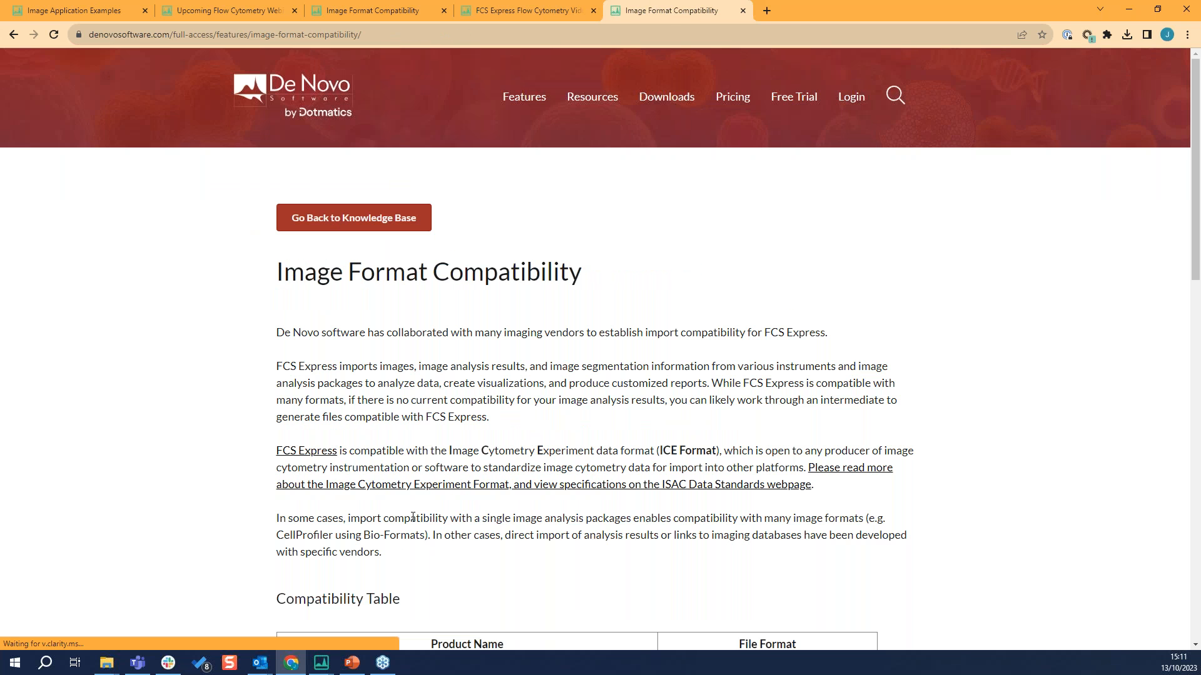
{"action": "scroll", "coordinate": [381, 470], "scroll_direction": "down", "scroll_amount": 3}
{"action": "scroll", "coordinate": [382, 470], "scroll_direction": "down", "scroll_amount": 2}
{"action": "scroll", "coordinate": [383, 441], "scroll_direction": "down", "scroll_amount": 2}
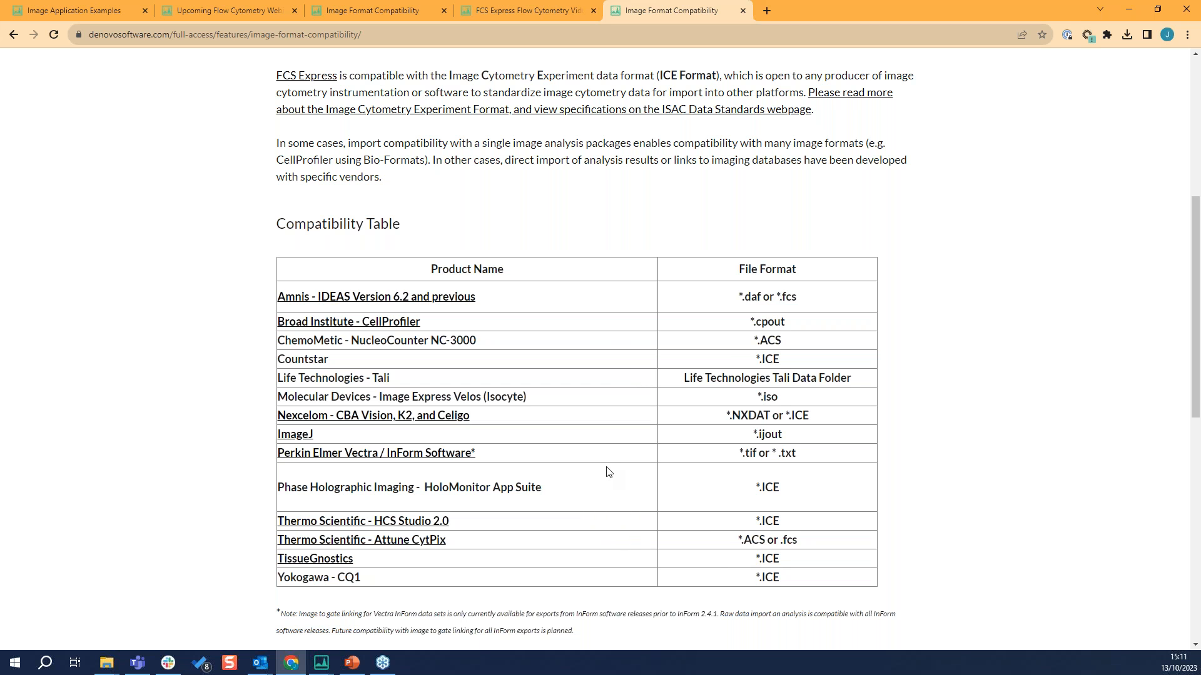
{"action": "left_click", "coordinate": [1130, 14]}
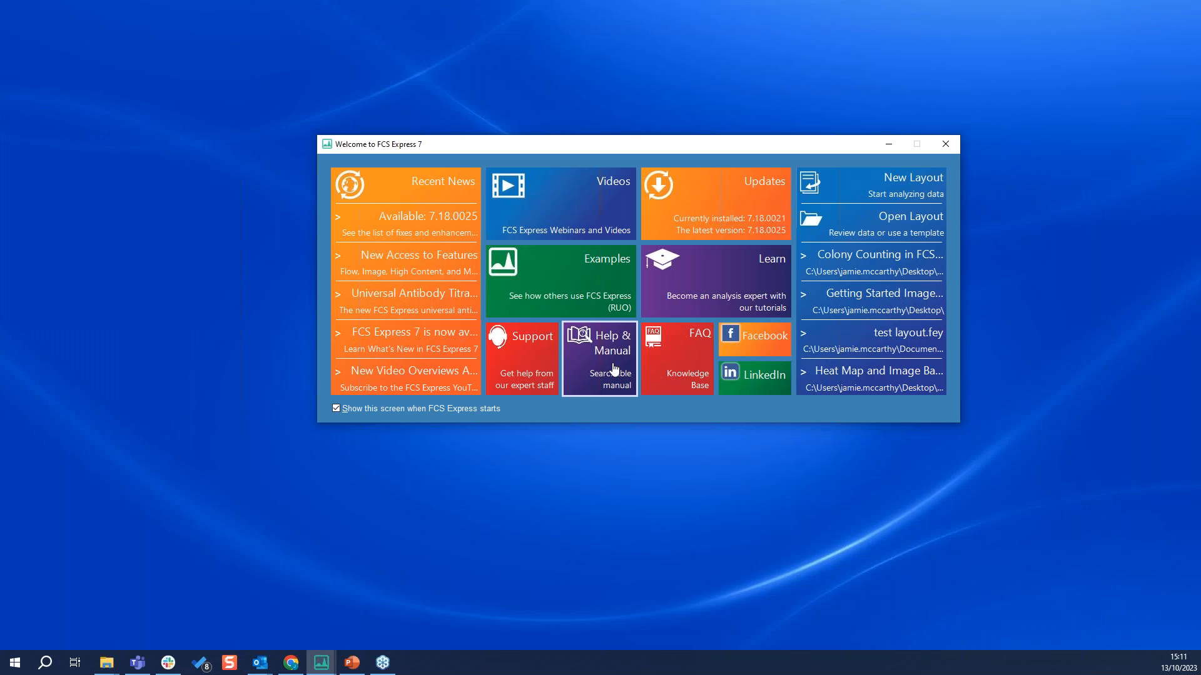
Open the FCS Express manual from the welcome screen and expand Plot Types and Formatting under Plots and Other Objects
{"action": "left_click", "coordinate": [614, 369]}
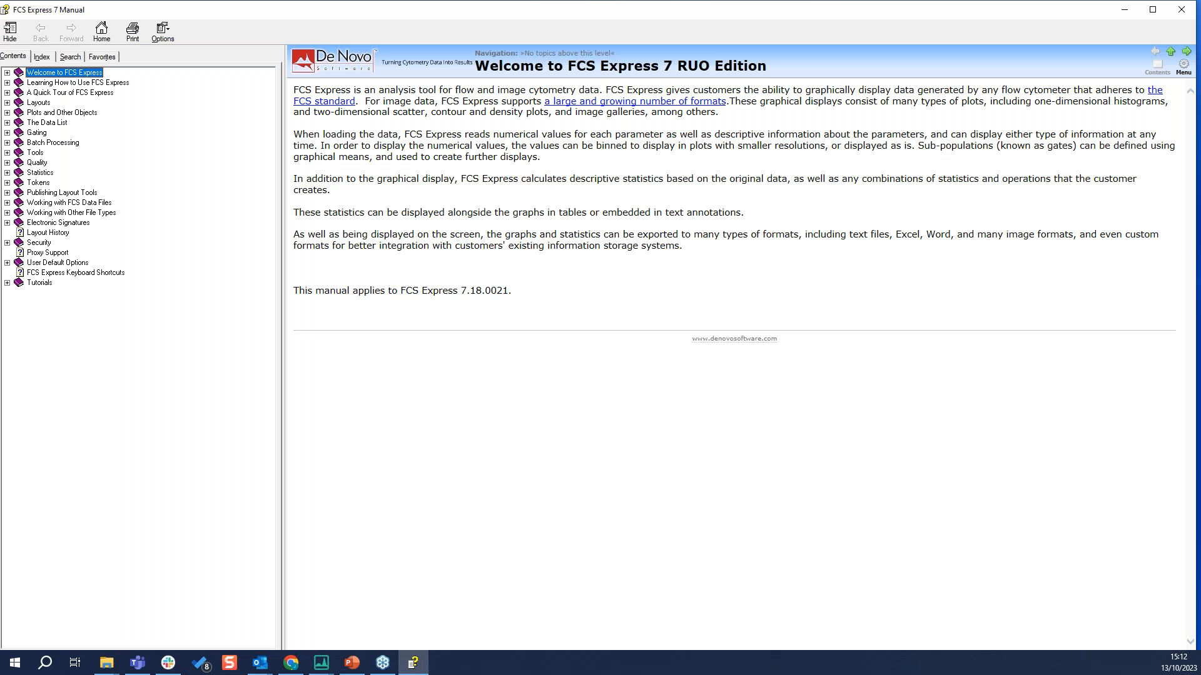
{"action": "left_click", "coordinate": [7, 113]}
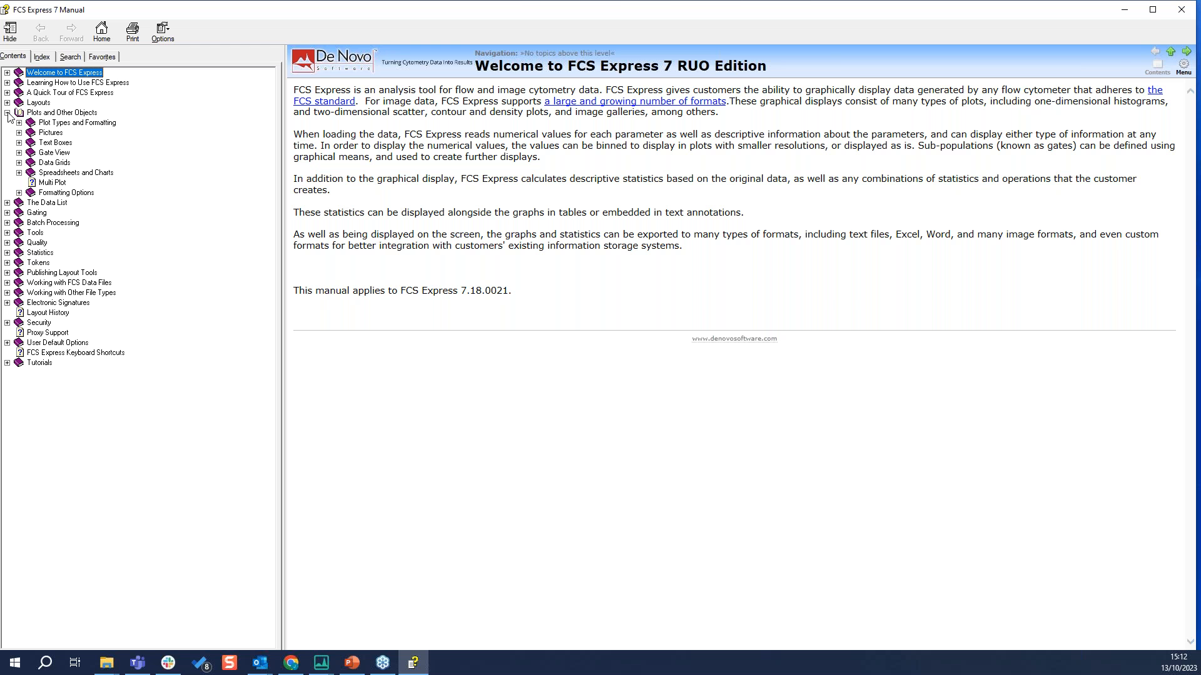
{"action": "left_click", "coordinate": [19, 124]}
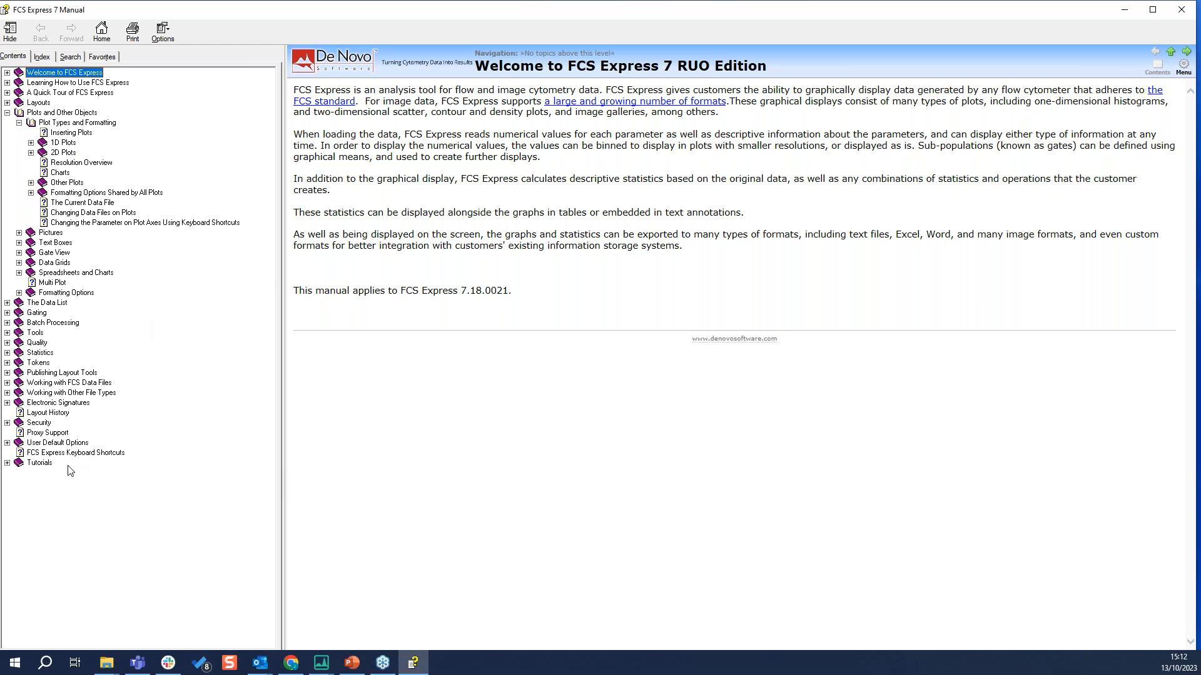
Find the Introduction to FCS Express Image Cytometry tutorial in the manual, view its overview, and return to the welcome screen
{"action": "left_click", "coordinate": [7, 463]}
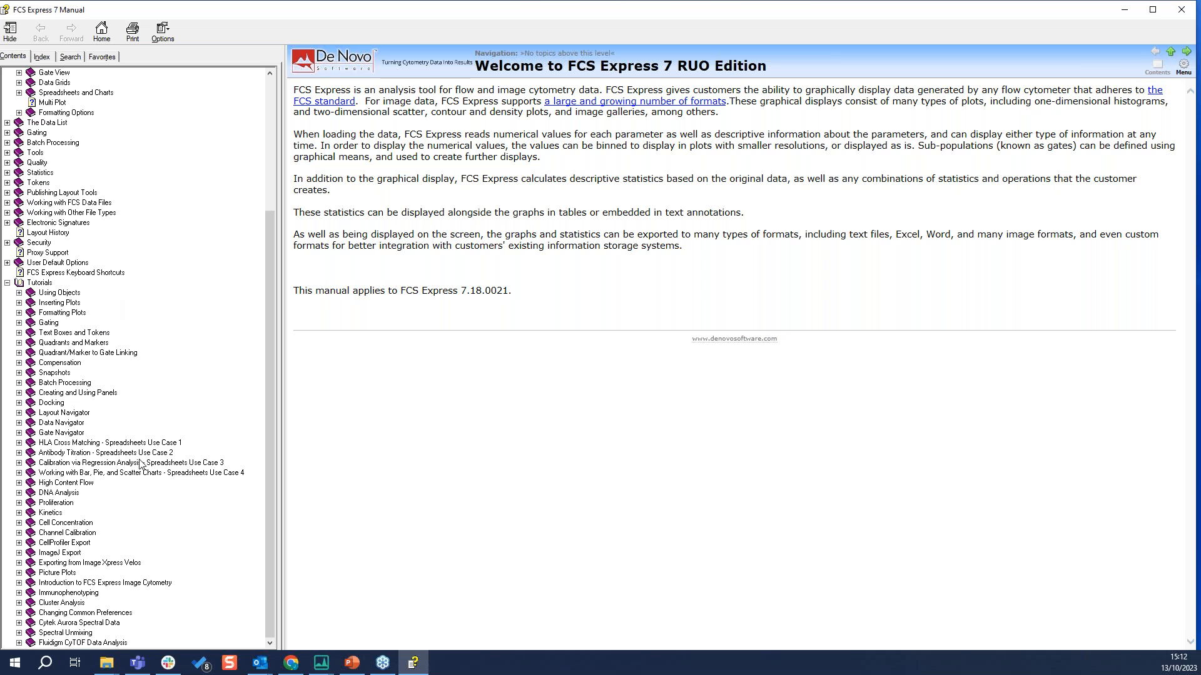
{"action": "left_click", "coordinate": [20, 582]}
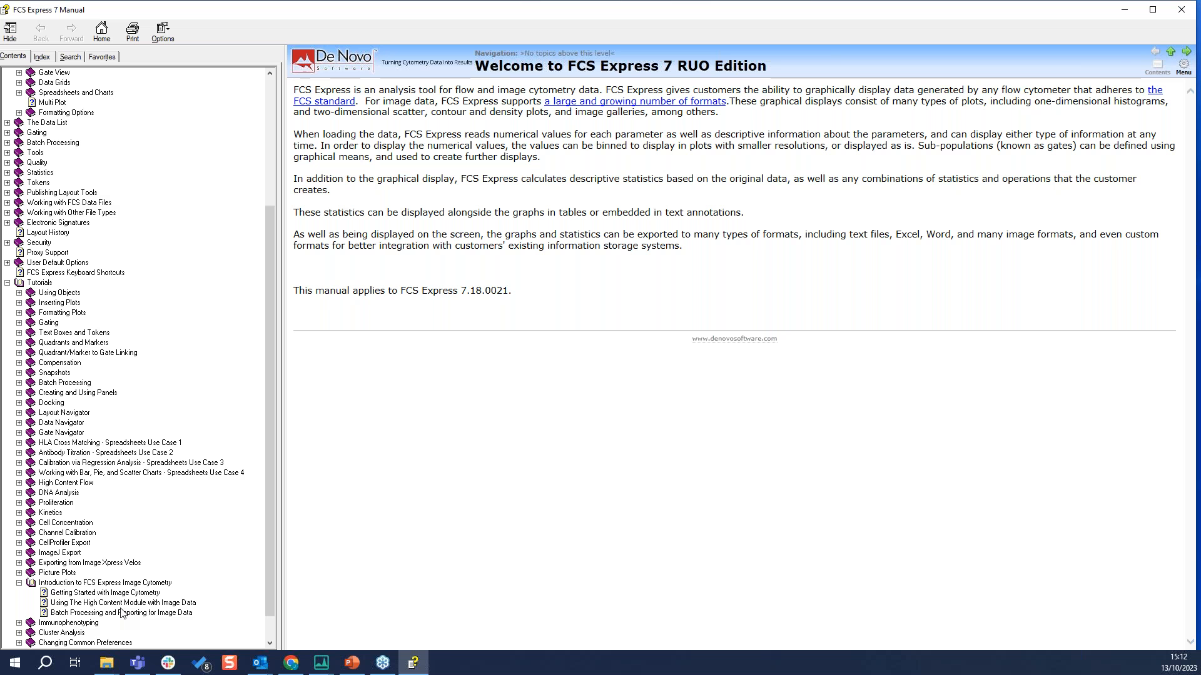
{"action": "scroll", "coordinate": [122, 612], "scroll_direction": "down", "scroll_amount": 1}
{"action": "left_click", "coordinate": [139, 553]}
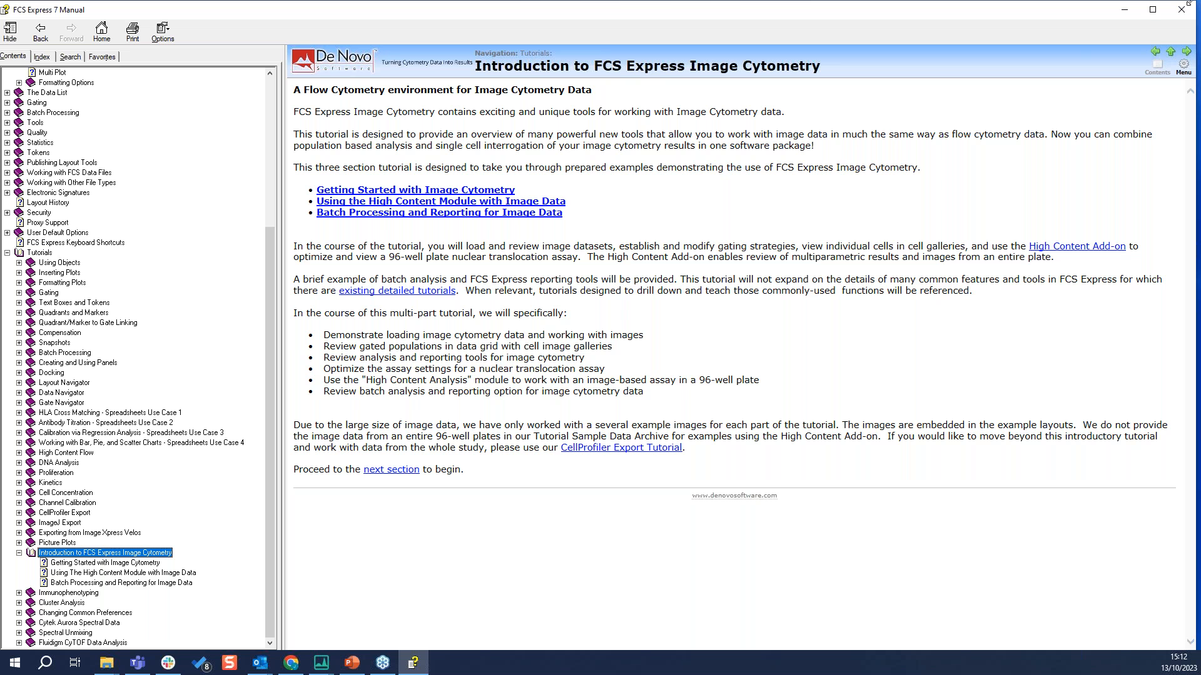
{"action": "left_click", "coordinate": [1126, 14]}
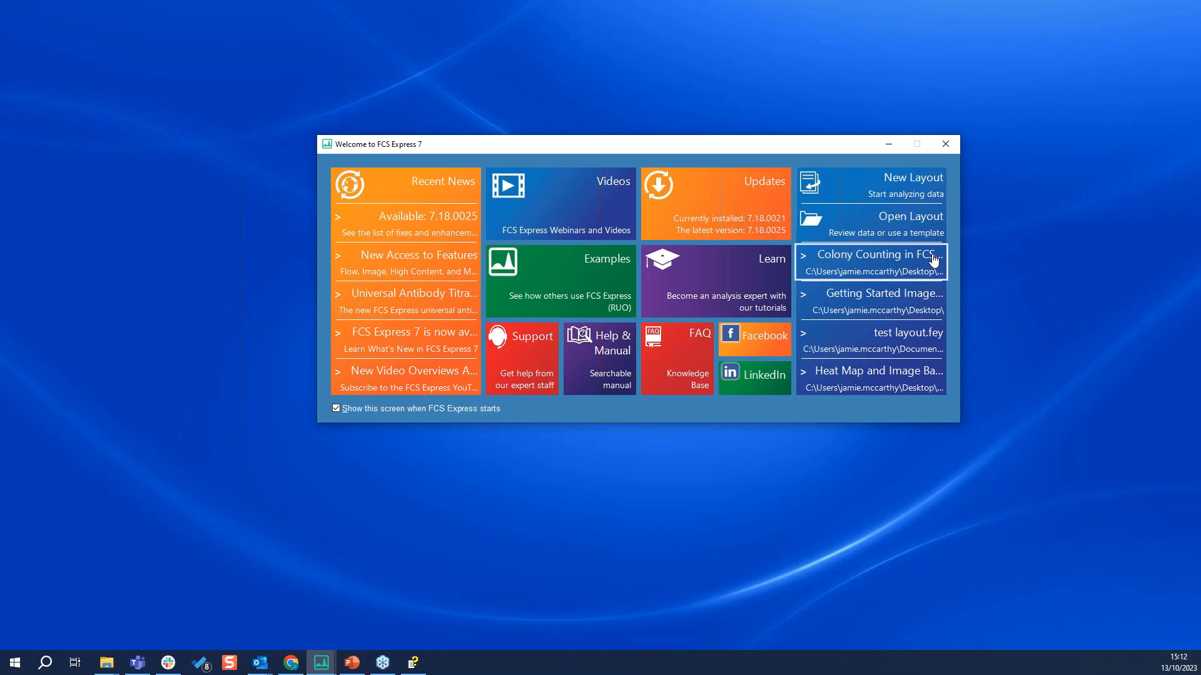
Create a new blank layout and add a second page to it
{"action": "left_click", "coordinate": [910, 190]}
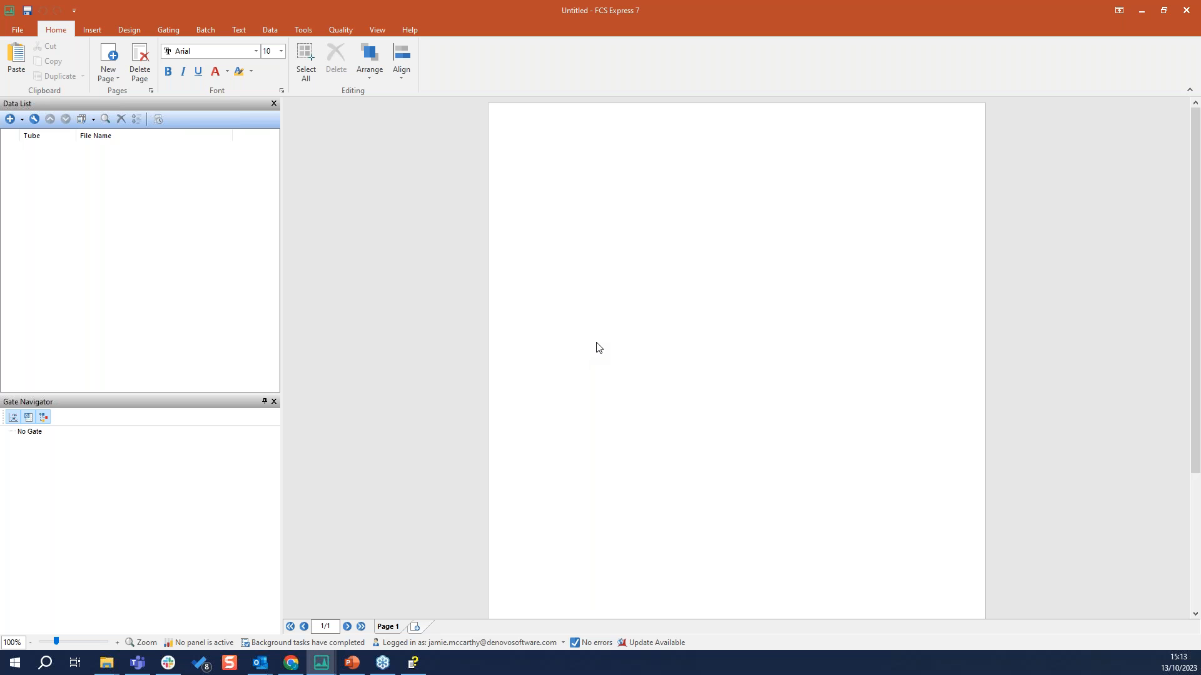
{"action": "left_click", "coordinate": [19, 33]}
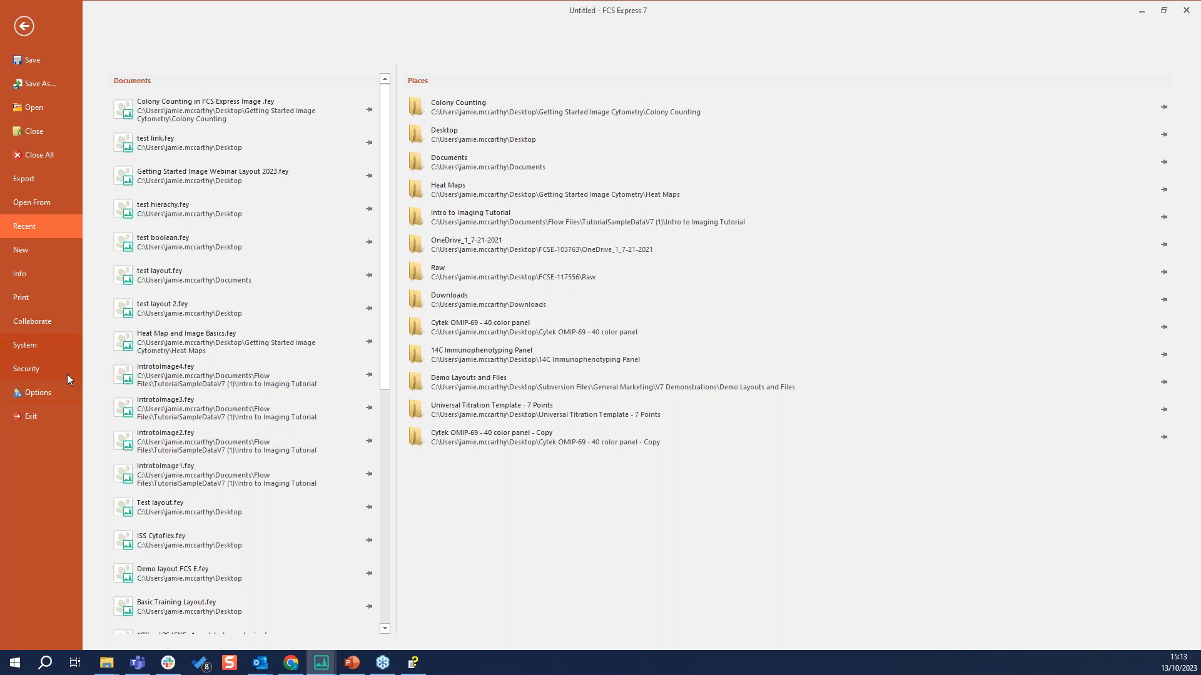
{"action": "left_click", "coordinate": [24, 28]}
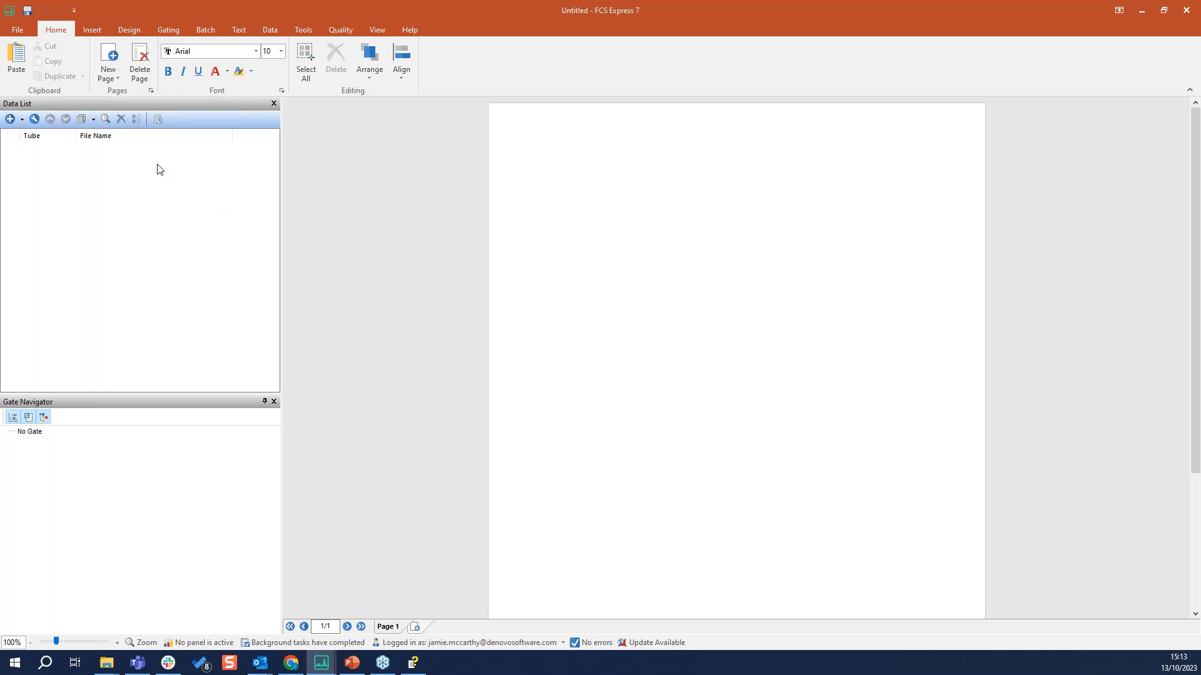
{"action": "left_click", "coordinate": [110, 55]}
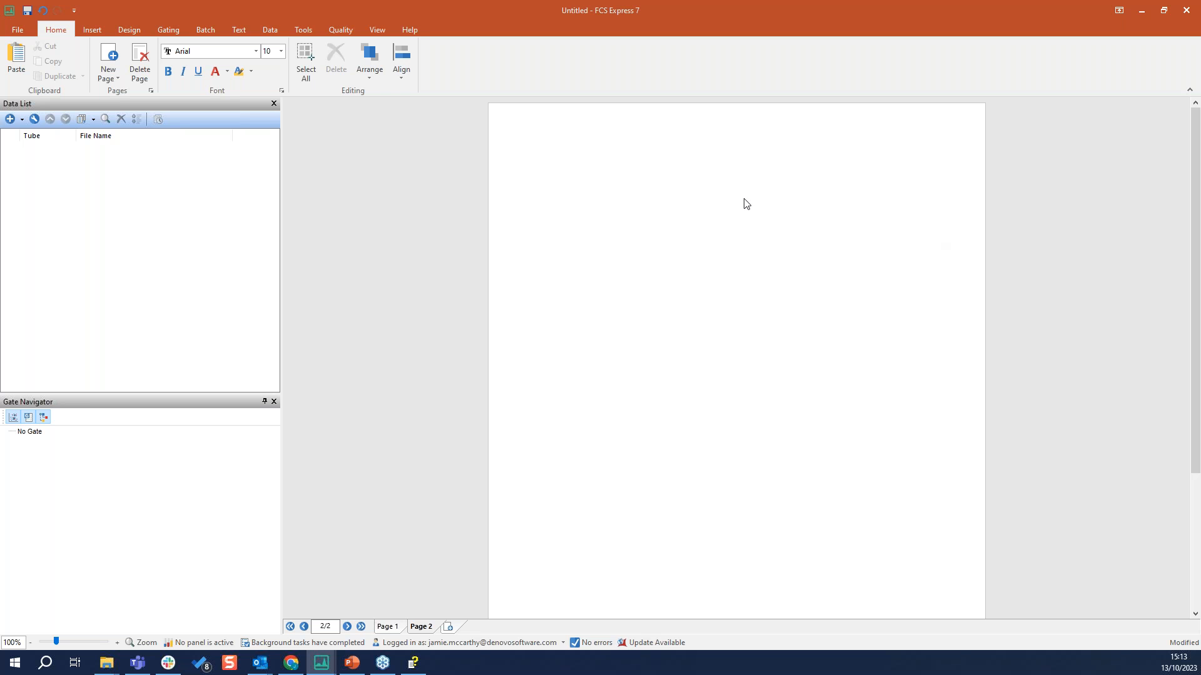
Set the page orientation of the new layout to Landscape
{"action": "left_click", "coordinate": [95, 29]}
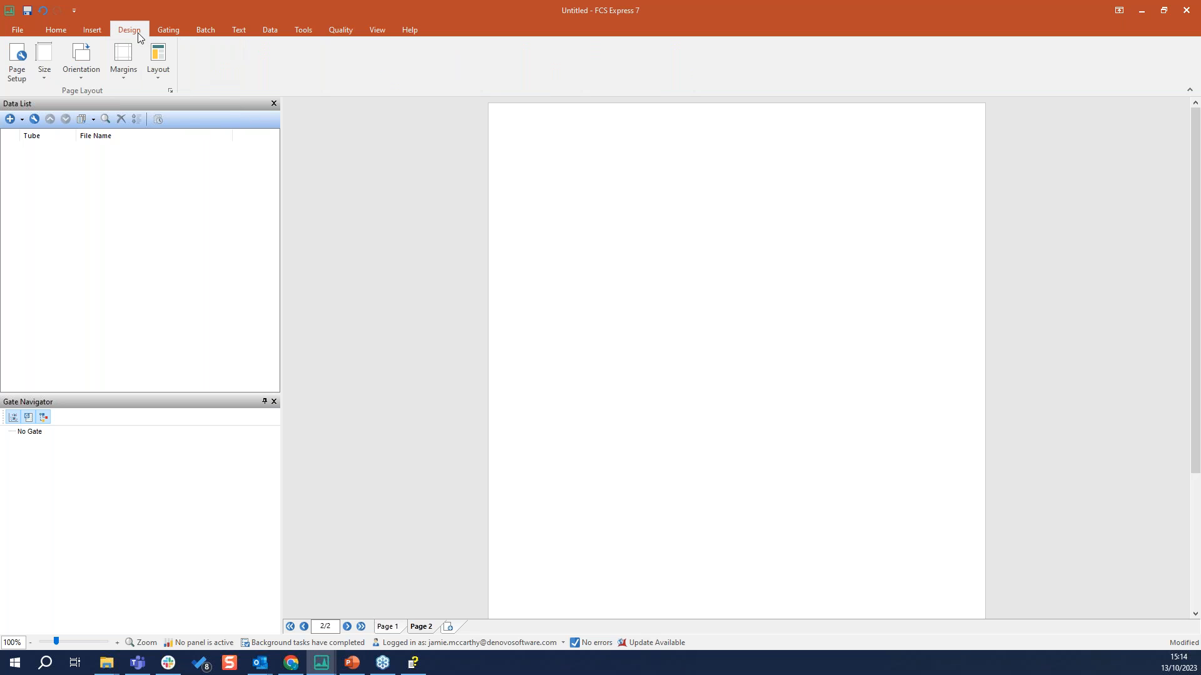
{"action": "left_click", "coordinate": [85, 78]}
{"action": "left_click", "coordinate": [87, 129]}
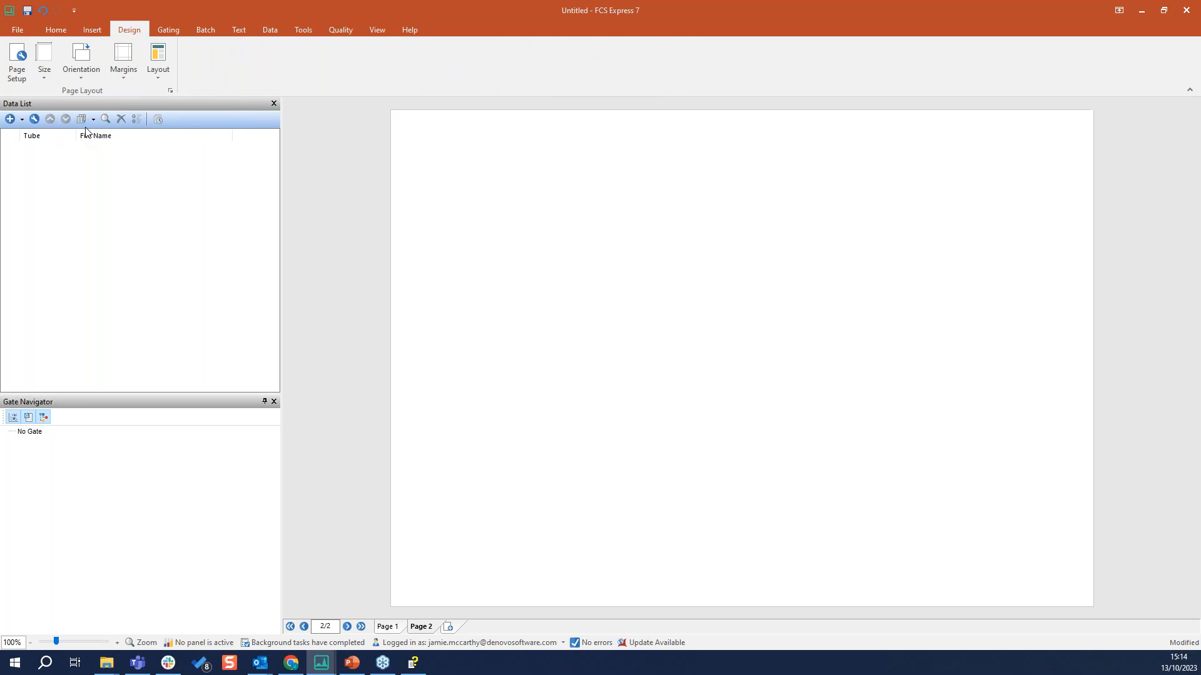
{"action": "left_click", "coordinate": [82, 69]}
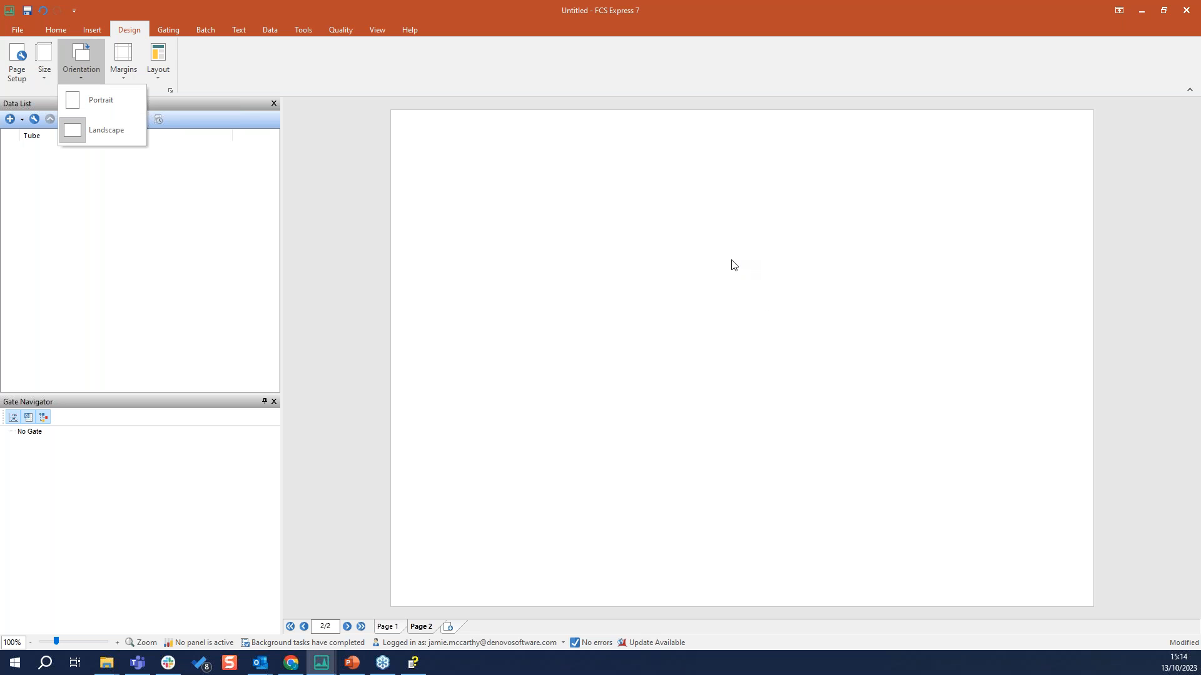
{"action": "left_click", "coordinate": [658, 209]}
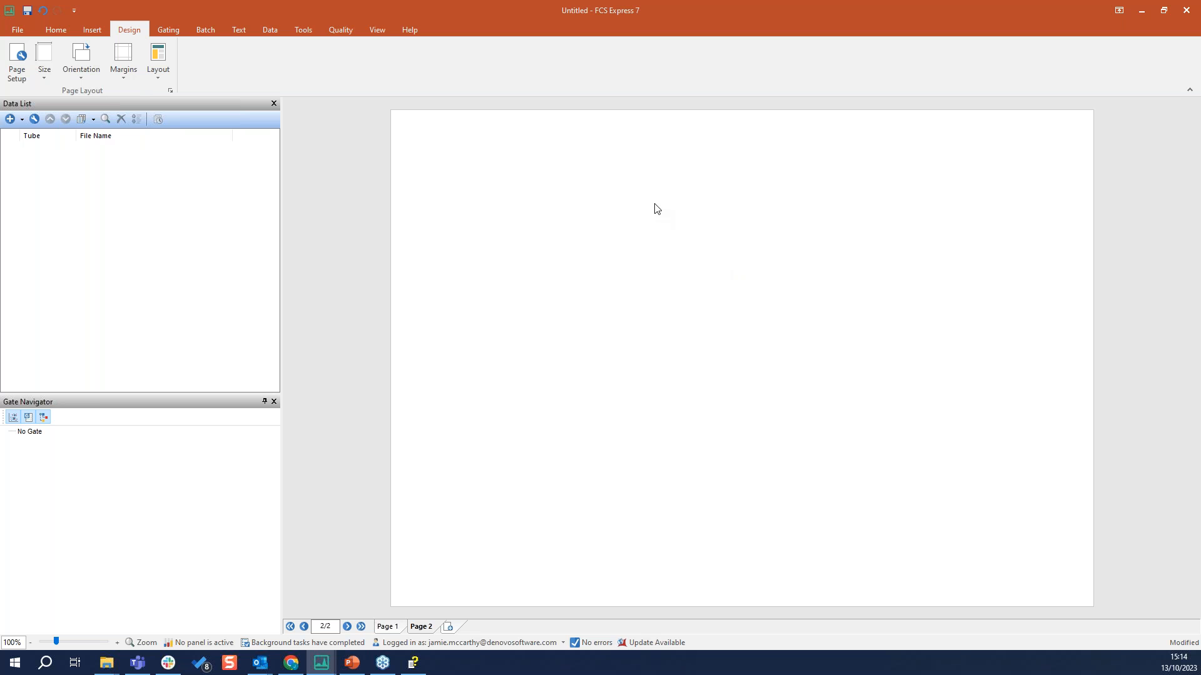
Examine the available gate creation, batch processing and view commands
{"action": "left_click", "coordinate": [169, 30]}
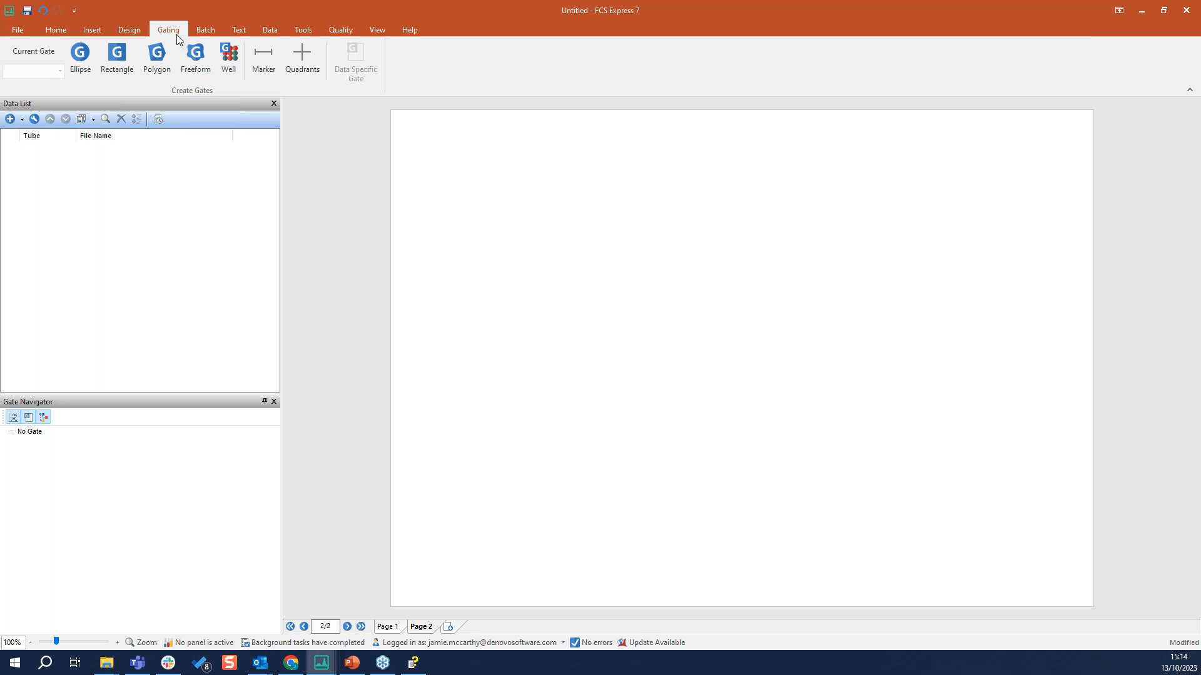
{"action": "left_click", "coordinate": [114, 57]}
{"action": "left_click", "coordinate": [204, 79]}
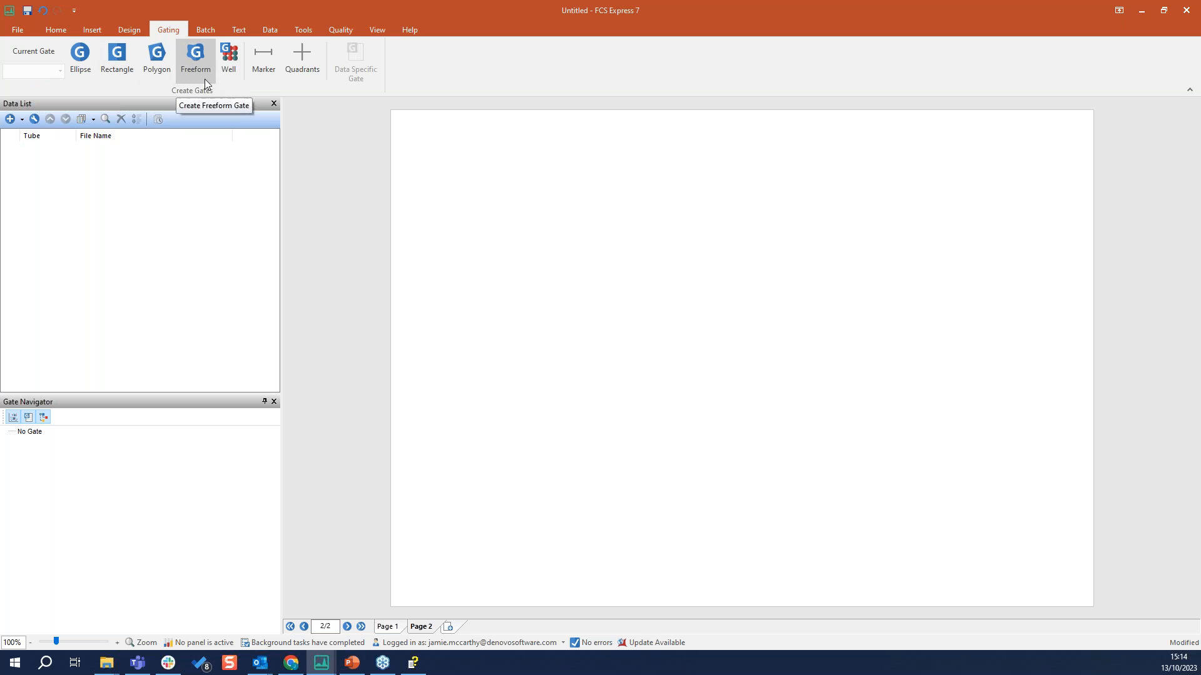
{"action": "left_click", "coordinate": [200, 33]}
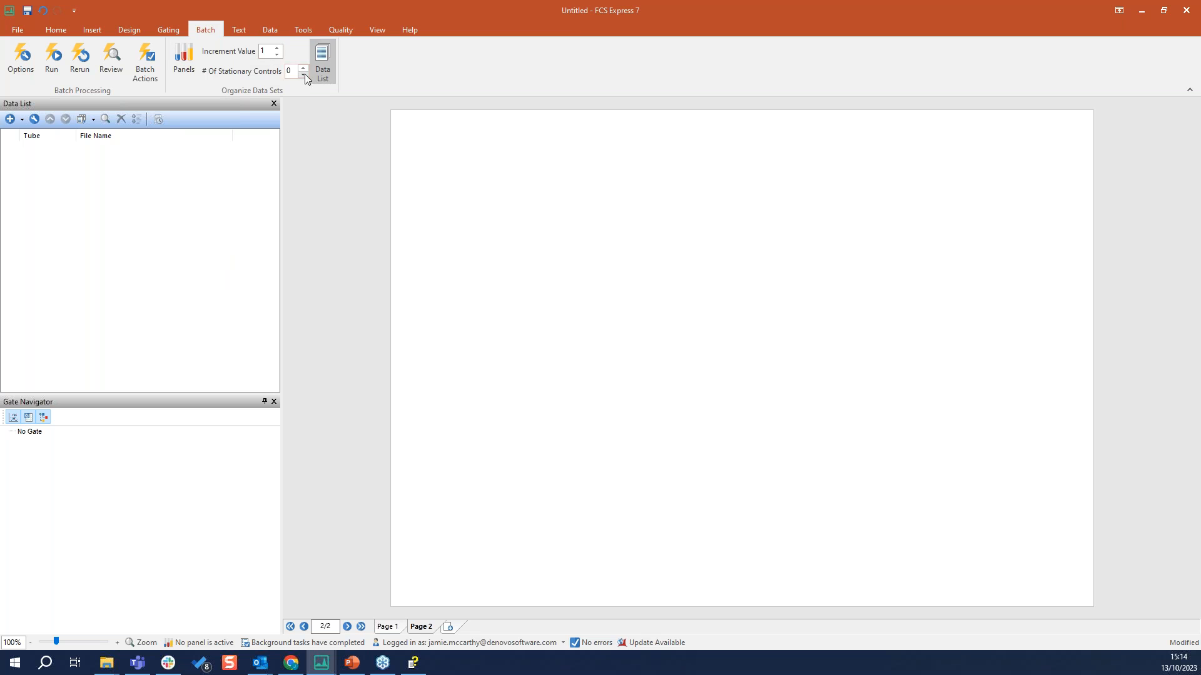
{"action": "left_click", "coordinate": [382, 32]}
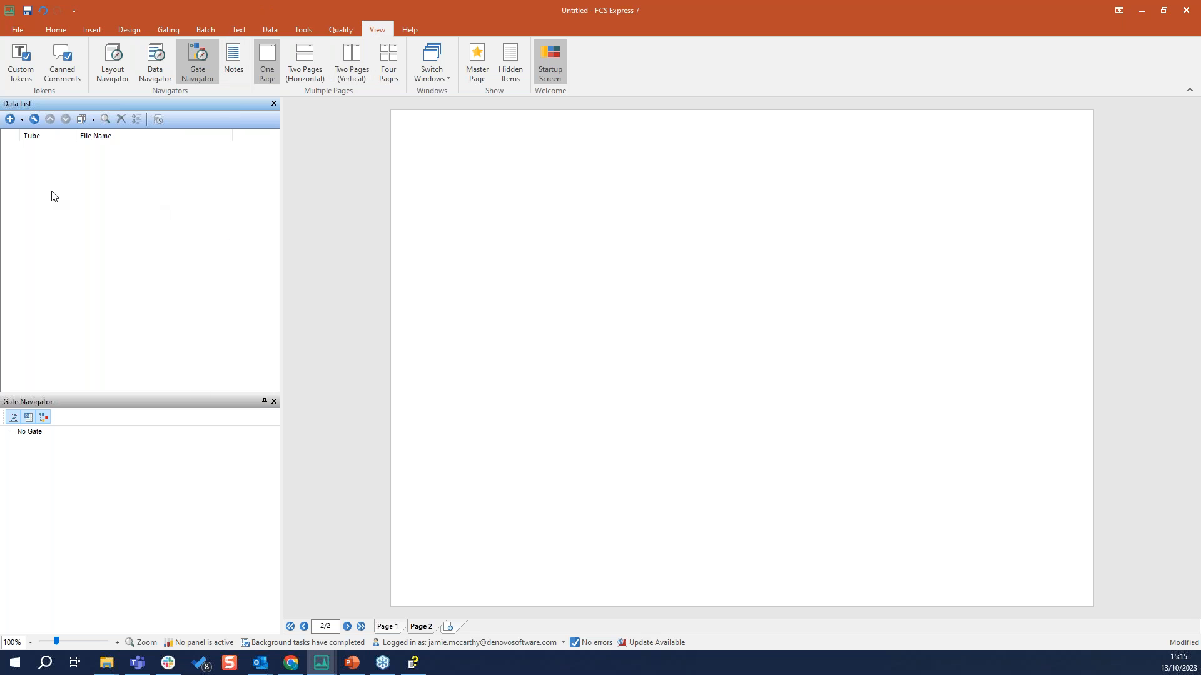
Start adding data files and browse to the "5 and 10 minute time points for single image analysis" folder in Getting Started Image Cytometry
{"action": "left_click", "coordinate": [9, 120]}
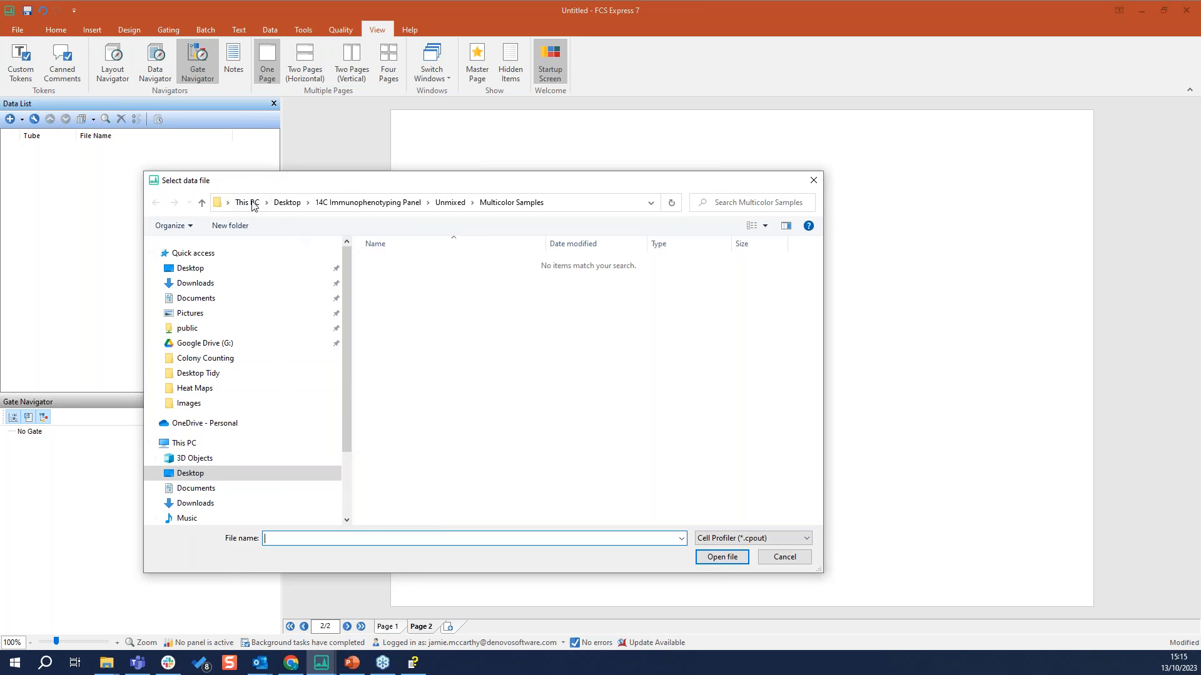
{"action": "left_click", "coordinate": [287, 202]}
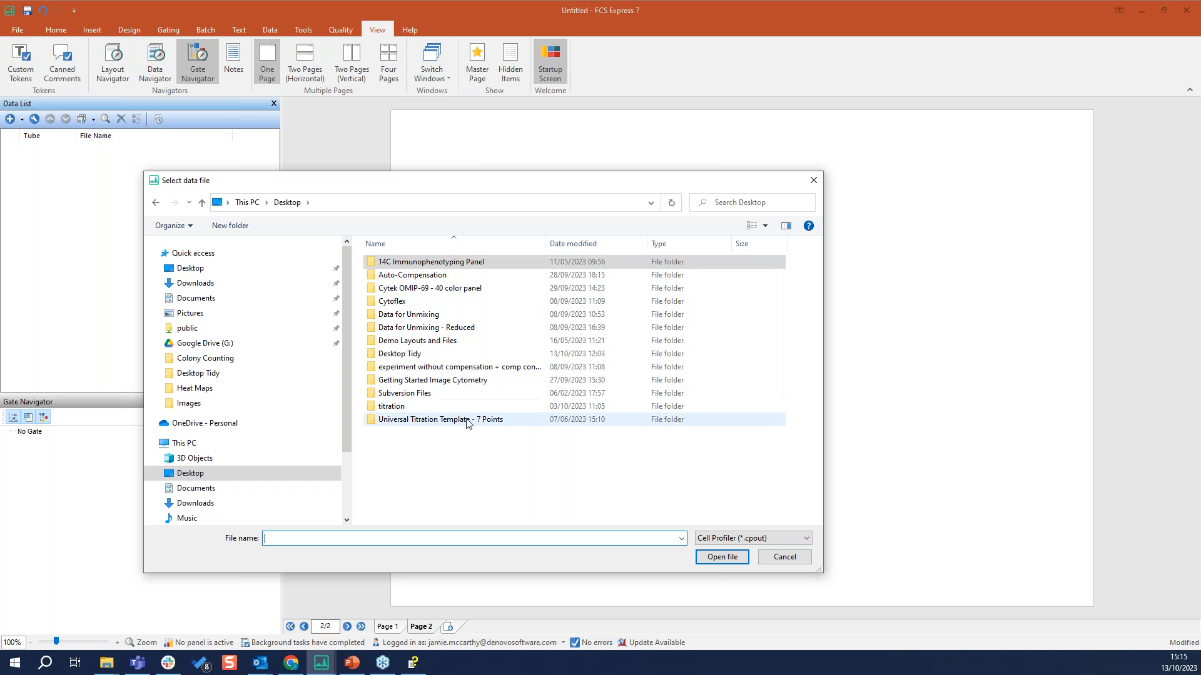
{"action": "double_click", "coordinate": [451, 381]}
{"action": "double_click", "coordinate": [423, 263]}
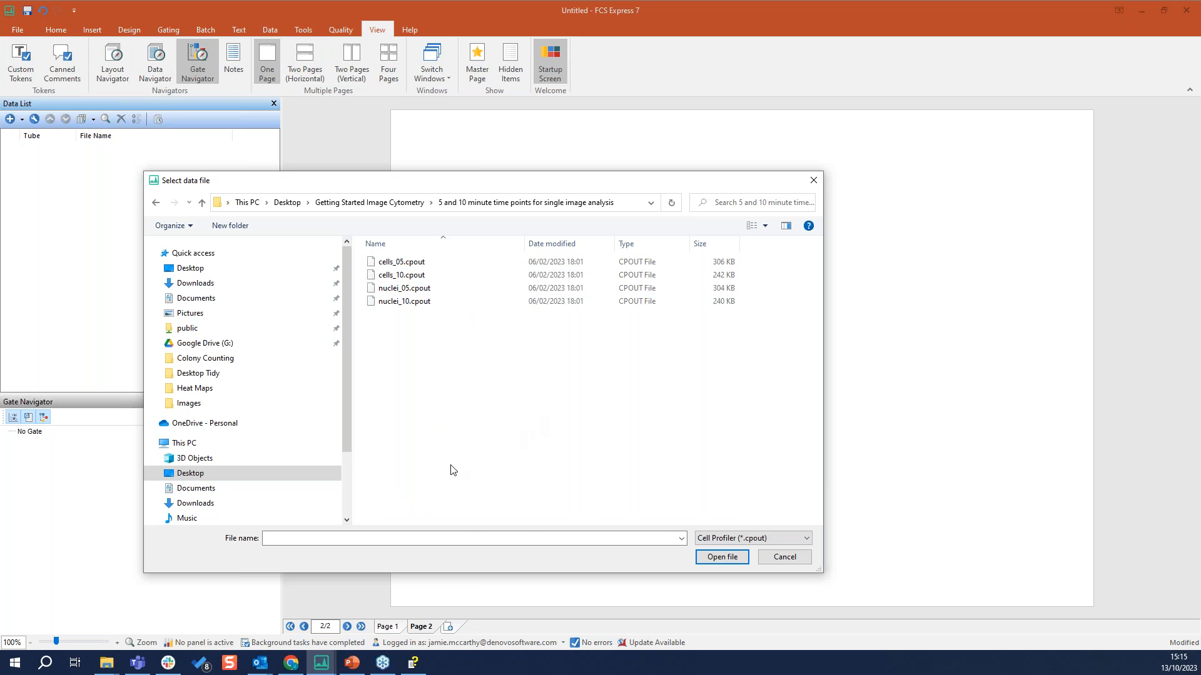
Try both FCS Files type filters on the folder and restore the Cell Profiler (*.cpout) filter
{"action": "left_click", "coordinate": [807, 539]}
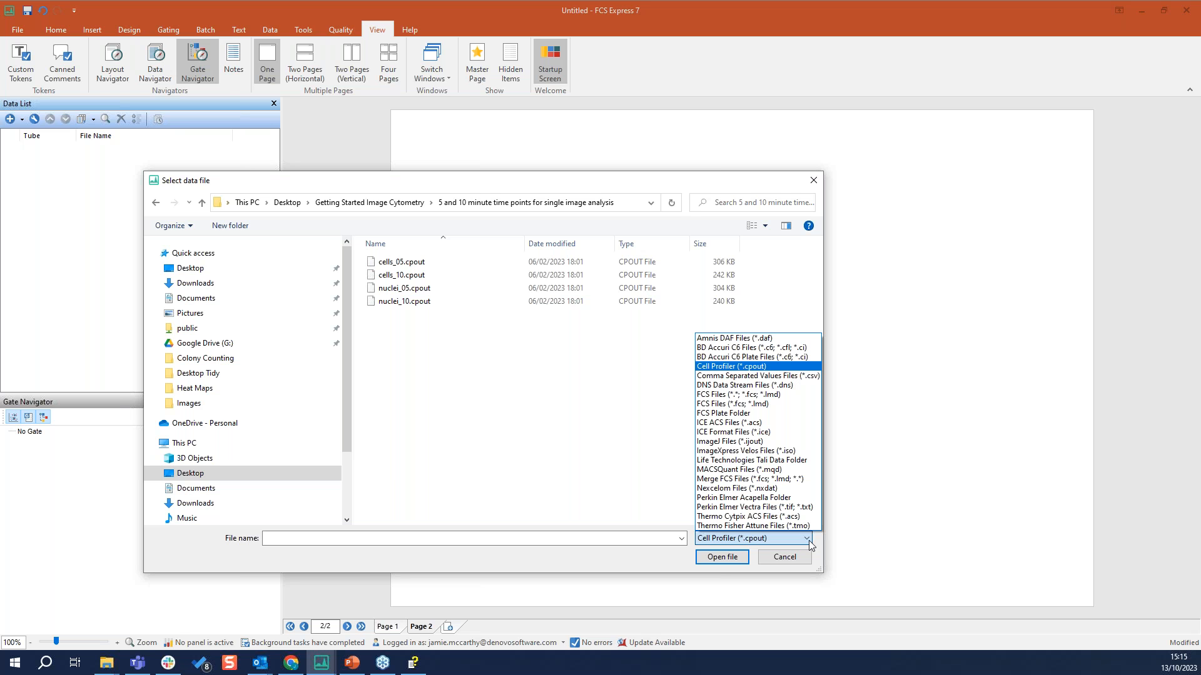
{"action": "left_click", "coordinate": [737, 369]}
{"action": "left_click", "coordinate": [776, 538]}
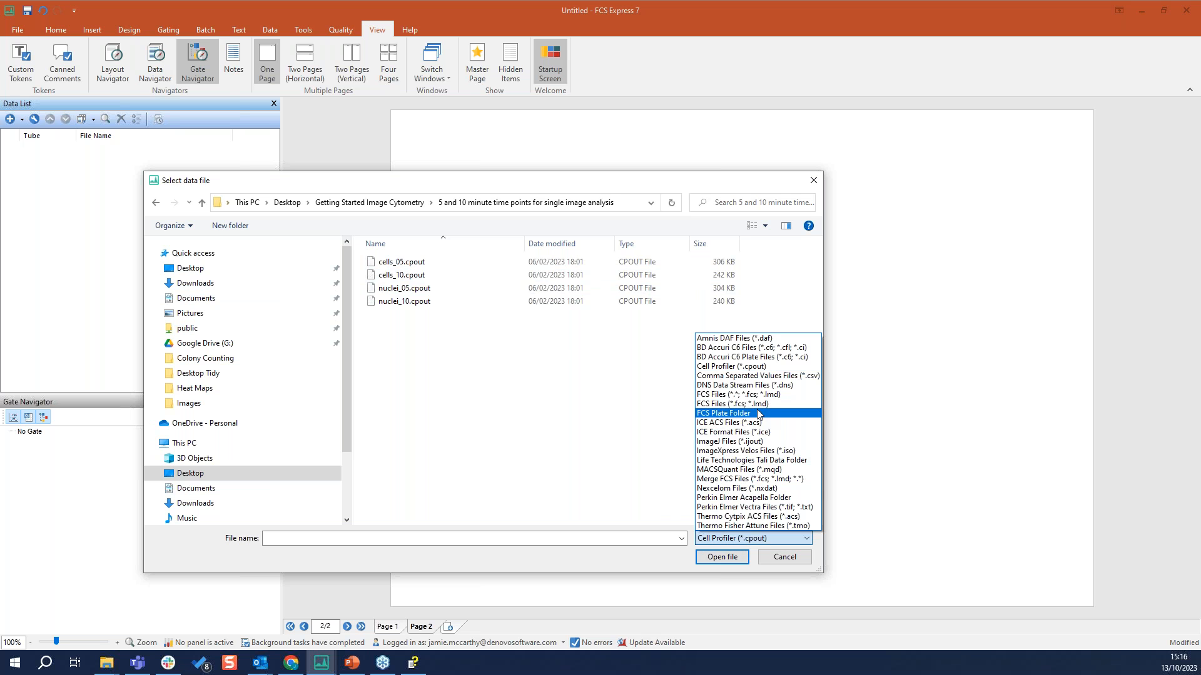
{"action": "left_click", "coordinate": [727, 404]}
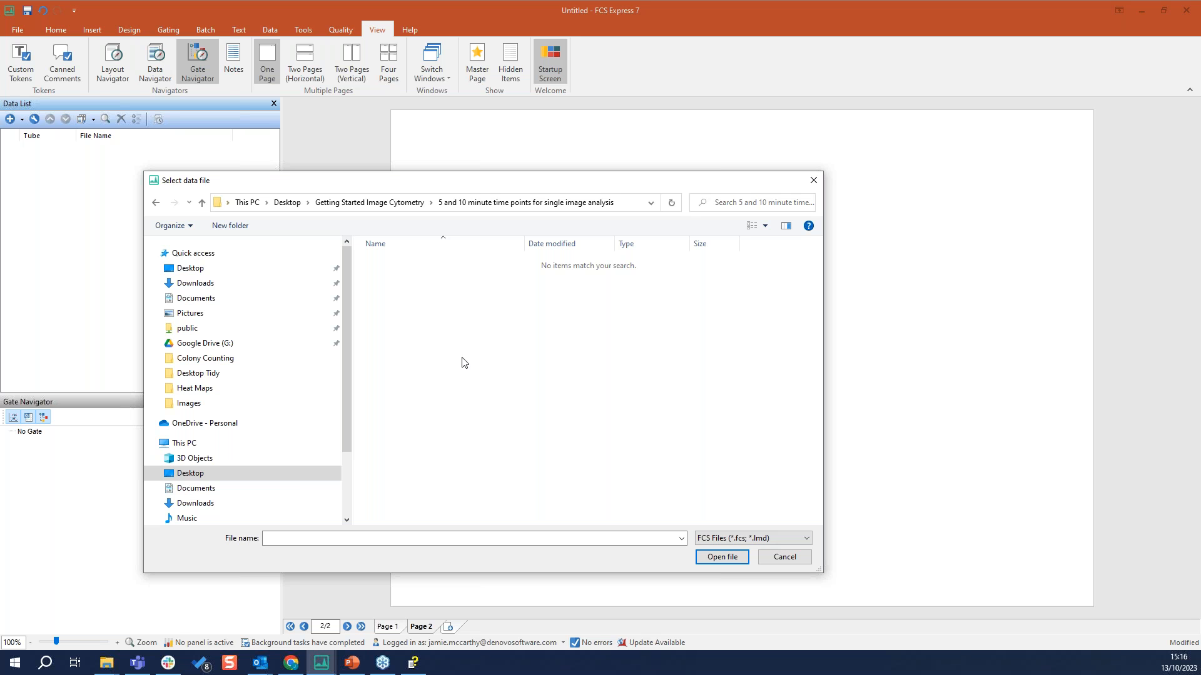
{"action": "left_click", "coordinate": [716, 539]}
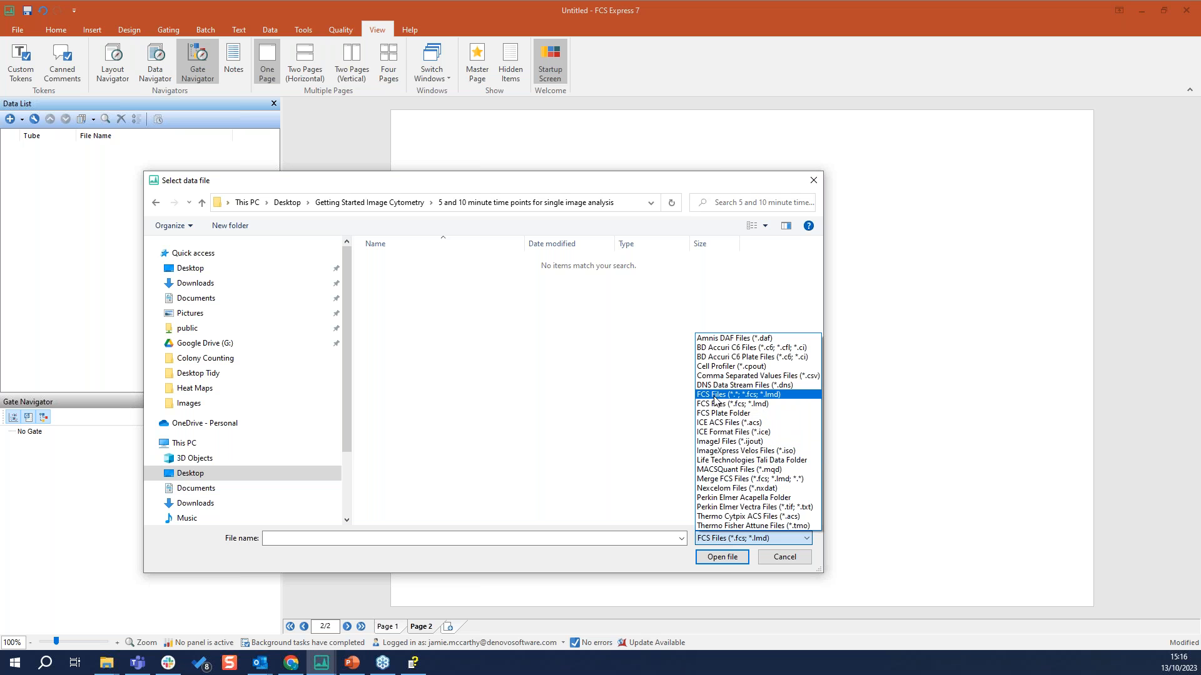
{"action": "left_click", "coordinate": [735, 395]}
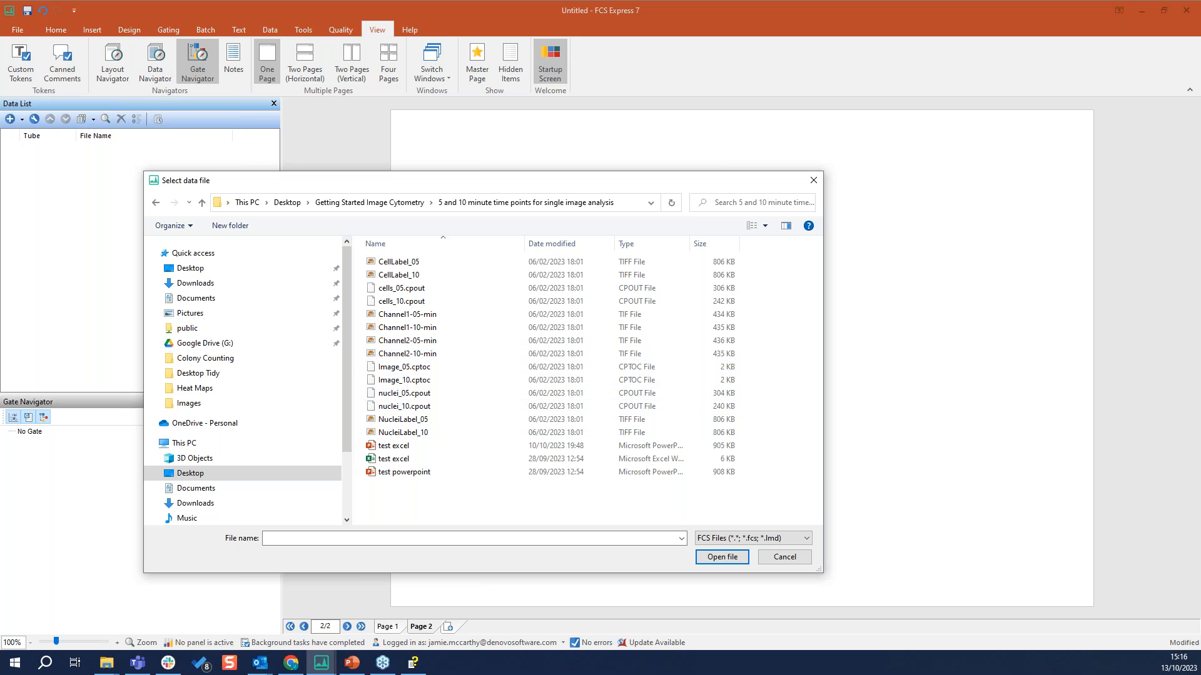
{"action": "left_click", "coordinate": [792, 540]}
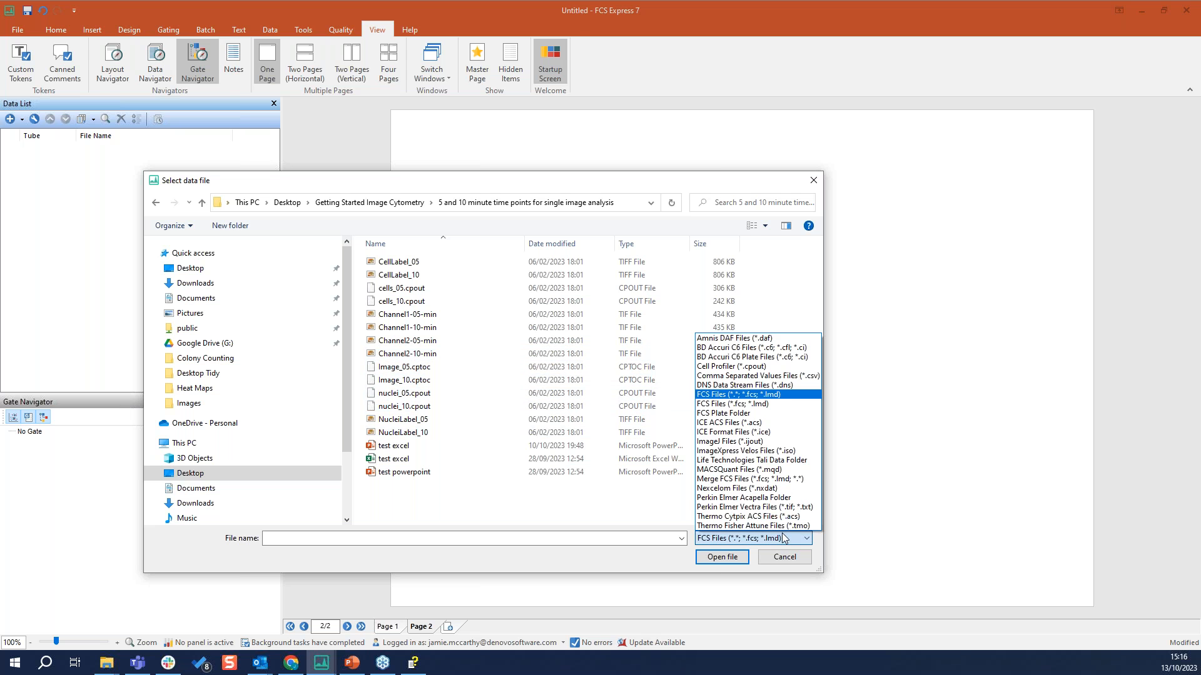
{"action": "left_click", "coordinate": [737, 368]}
Load cells_05.cpout, cells_10.cpout, nuclei_05.cpout and nuclei_10.cpout into the data list
{"action": "left_click", "coordinate": [438, 262]}
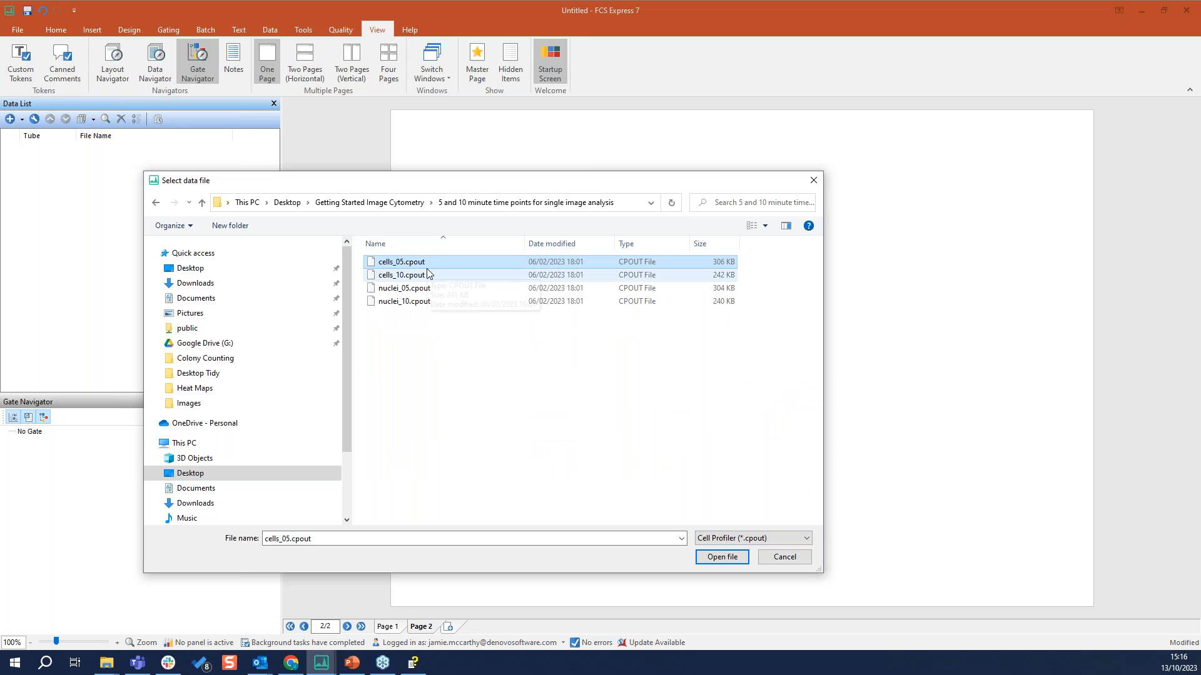
{"action": "left_click", "coordinate": [405, 301], "text": "shift"}
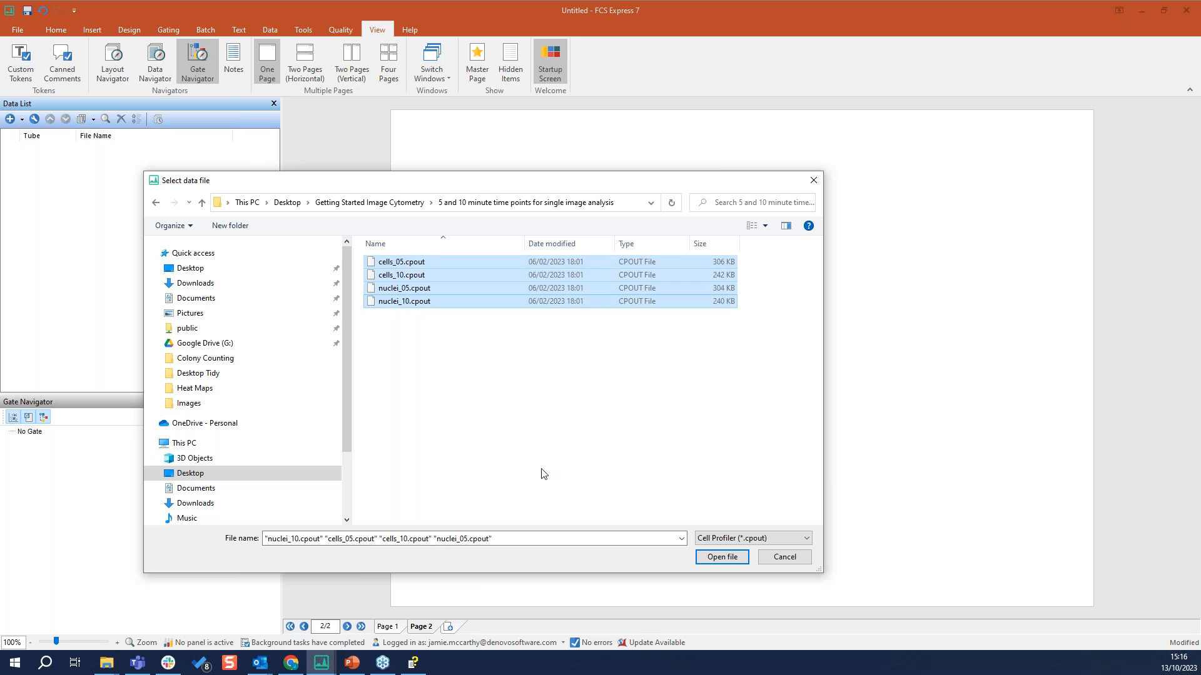
{"action": "left_click", "coordinate": [711, 557]}
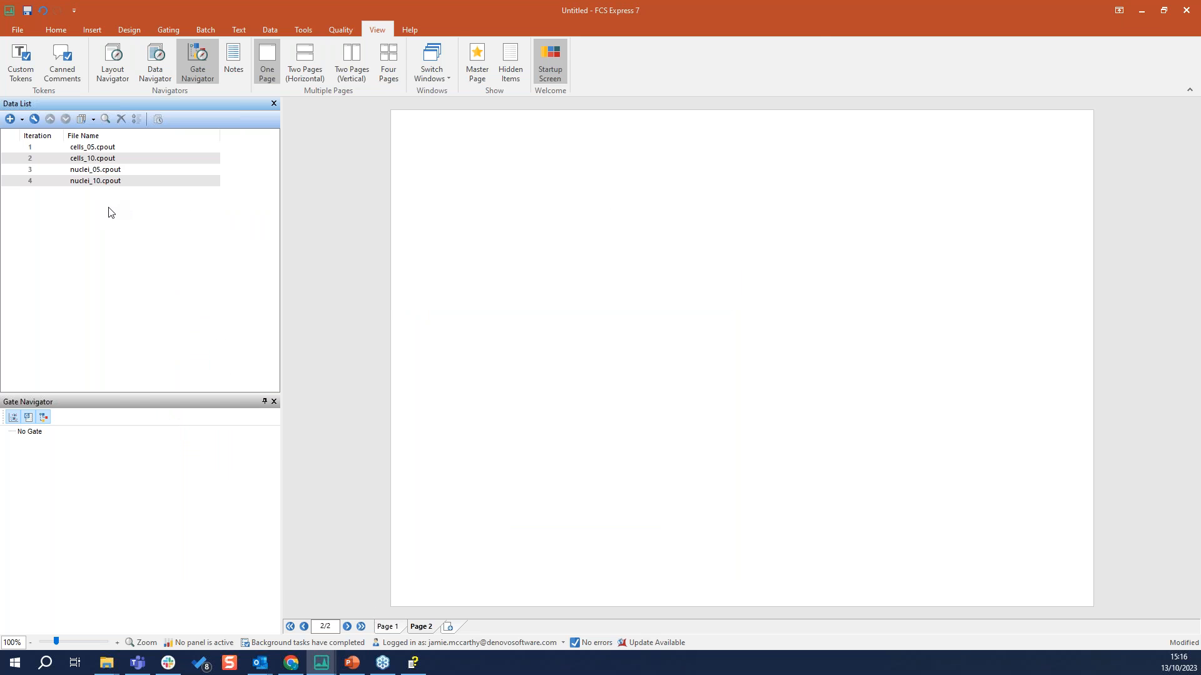
Try the data list's reordering commands on cells_05.cpout, and open and cancel the selection of more data files
{"action": "left_click", "coordinate": [96, 158]}
{"action": "left_click", "coordinate": [95, 148]}
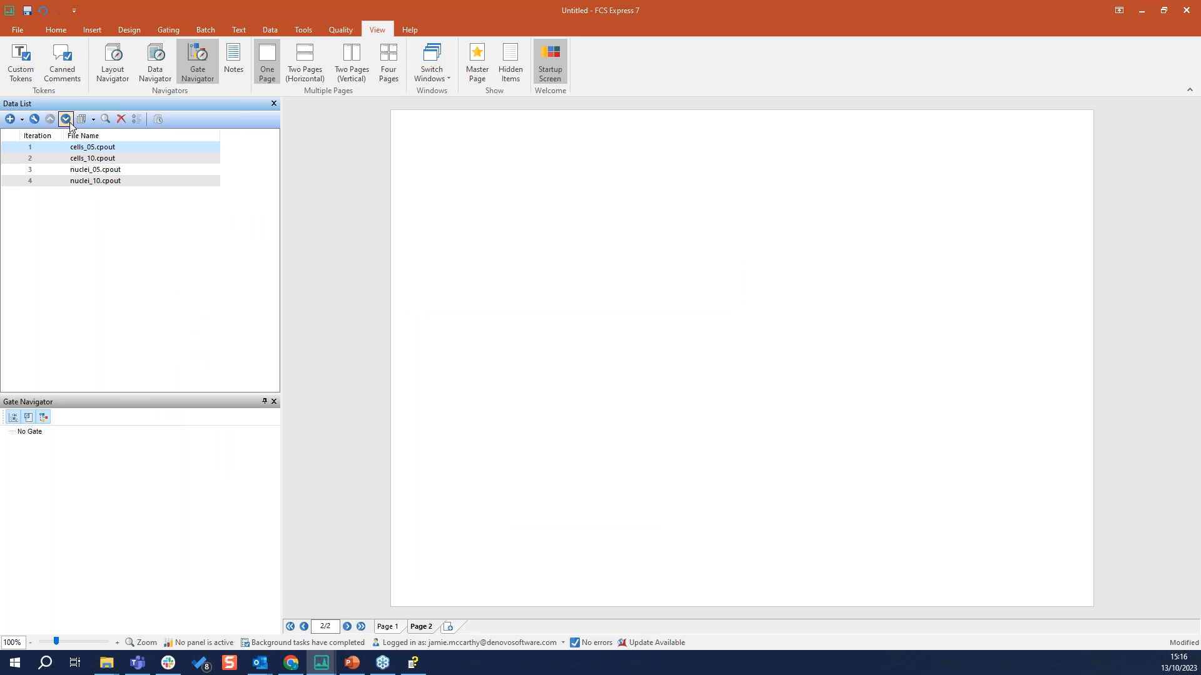
{"action": "left_click", "coordinate": [66, 119]}
{"action": "left_click", "coordinate": [53, 121]}
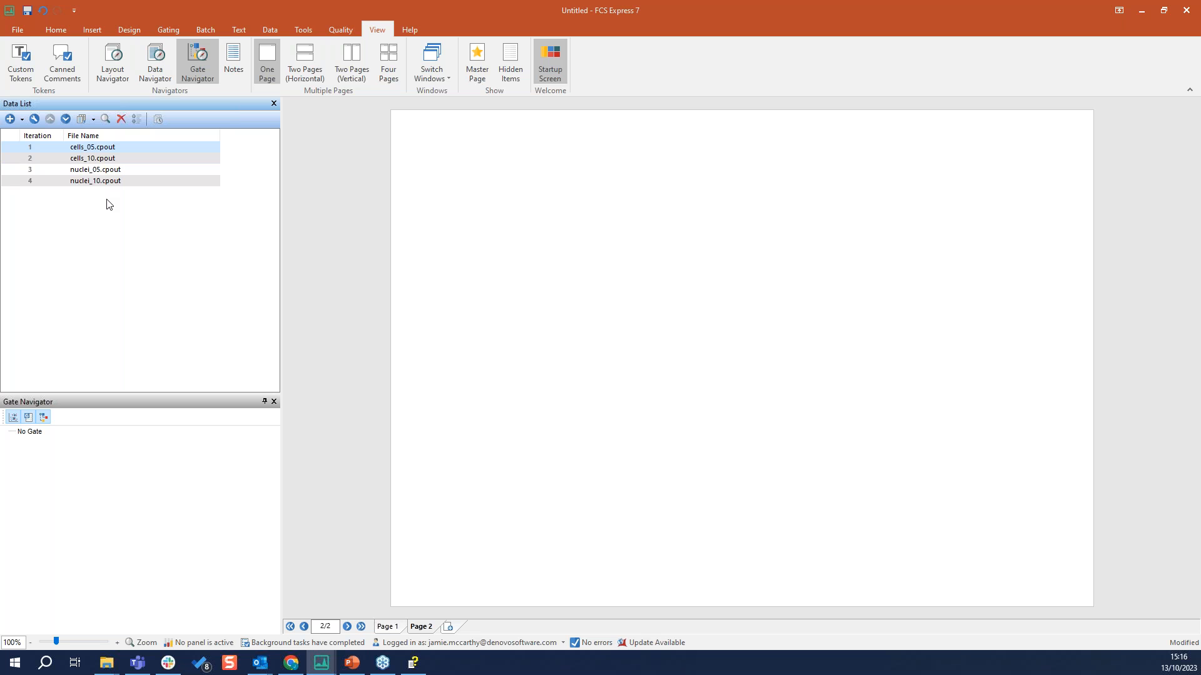
{"action": "left_click", "coordinate": [10, 124]}
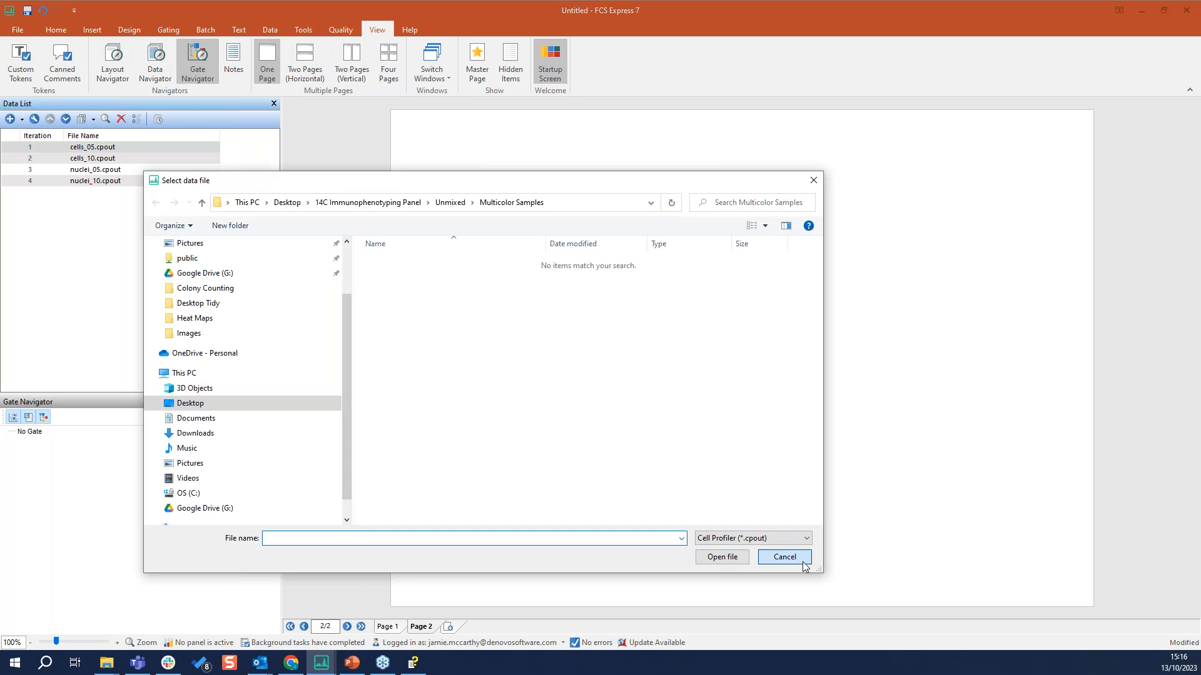
{"action": "left_click", "coordinate": [803, 560]}
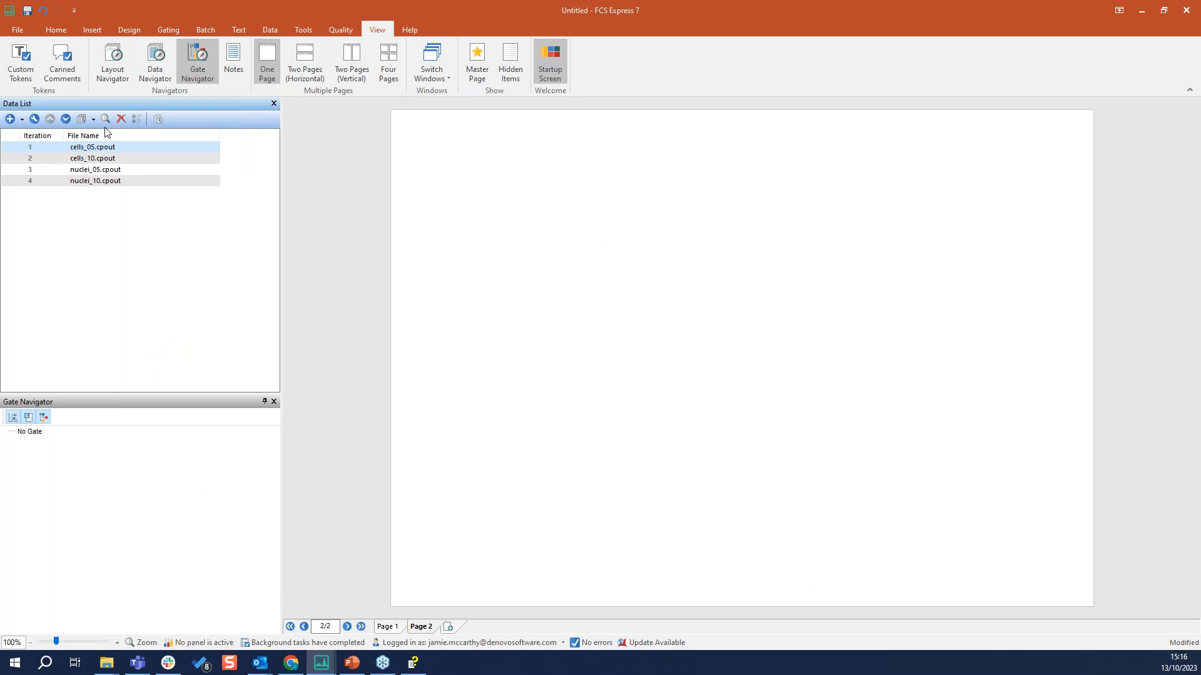
{"action": "left_click", "coordinate": [94, 181]}
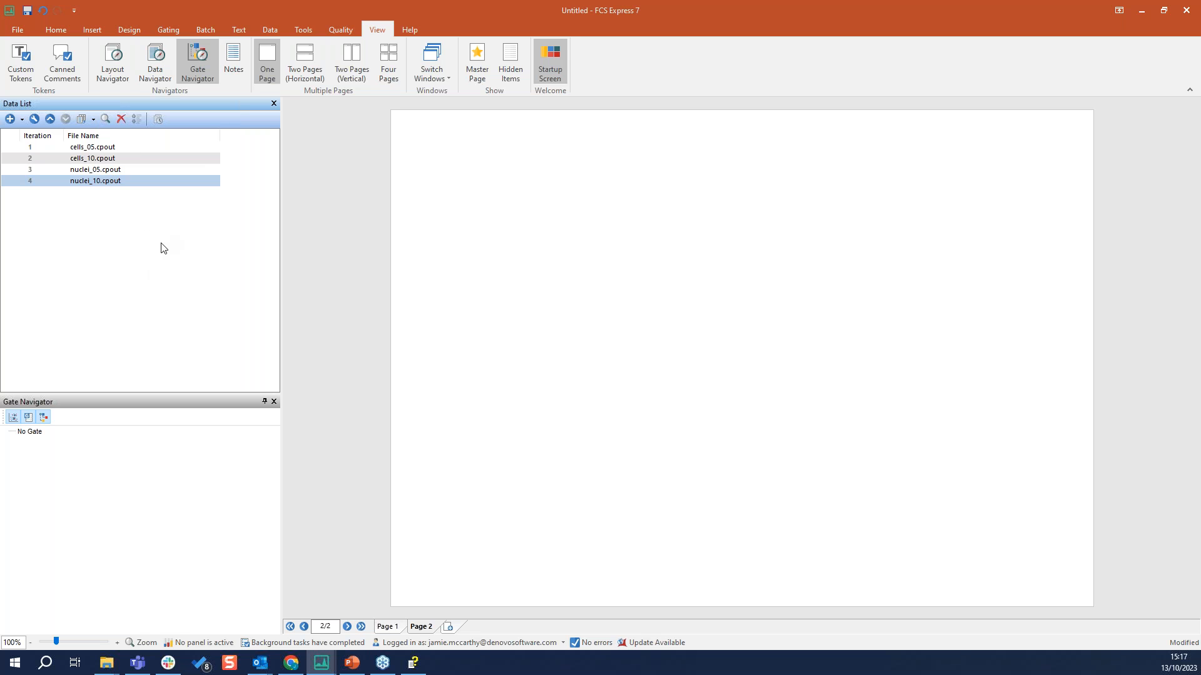
Place cells_05.cpout from the data list on the upper part of page 2 as a Picture Plot
{"action": "left_click", "coordinate": [91, 149]}
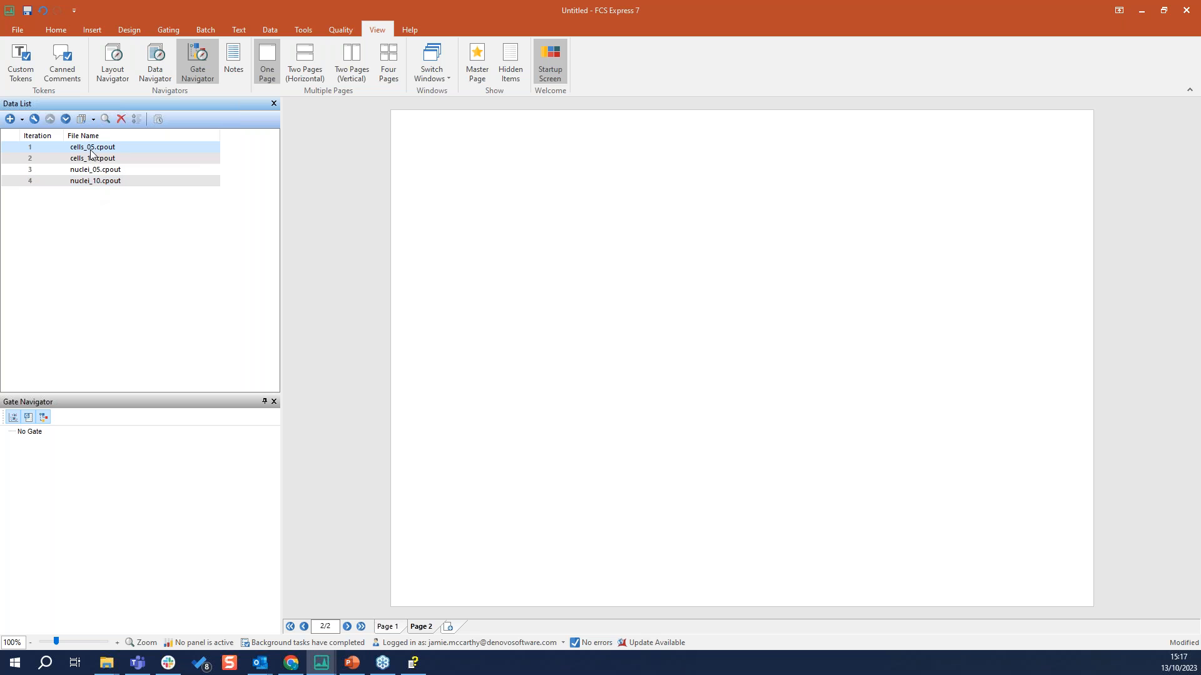
{"action": "left_click", "coordinate": [92, 31]}
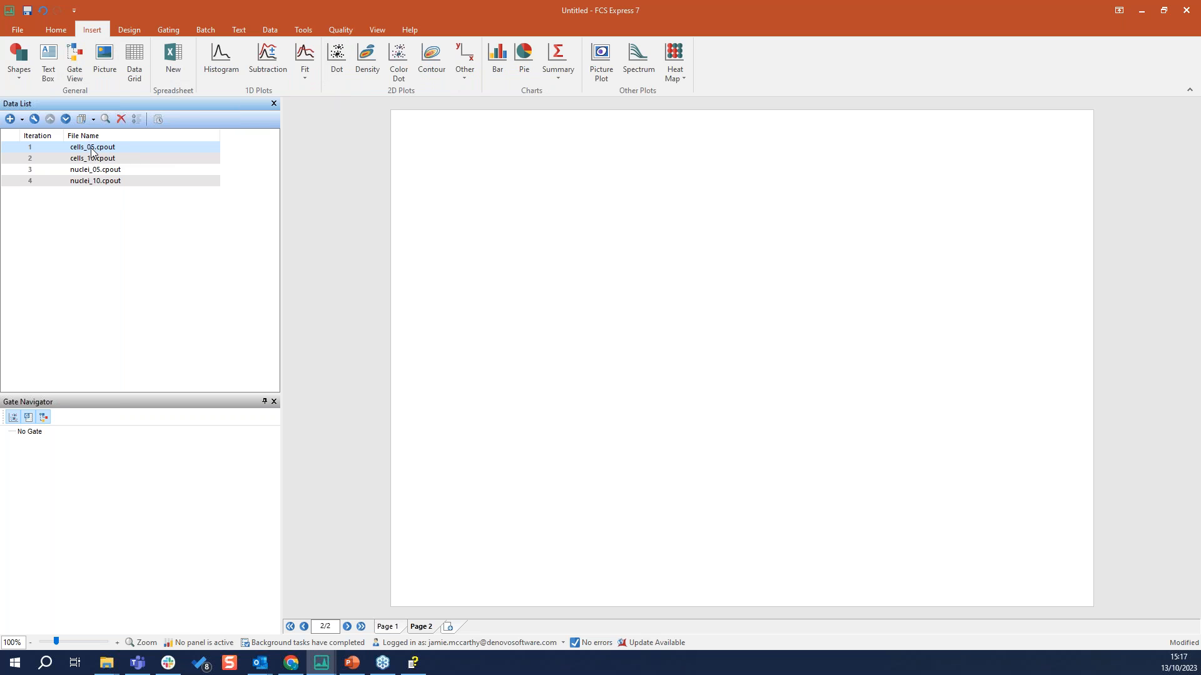
{"action": "left_click_drag", "start_coordinate": [92, 150], "coordinate": [504, 183]}
{"action": "left_click_drag", "start_coordinate": [531, 213], "coordinate": [476, 144]}
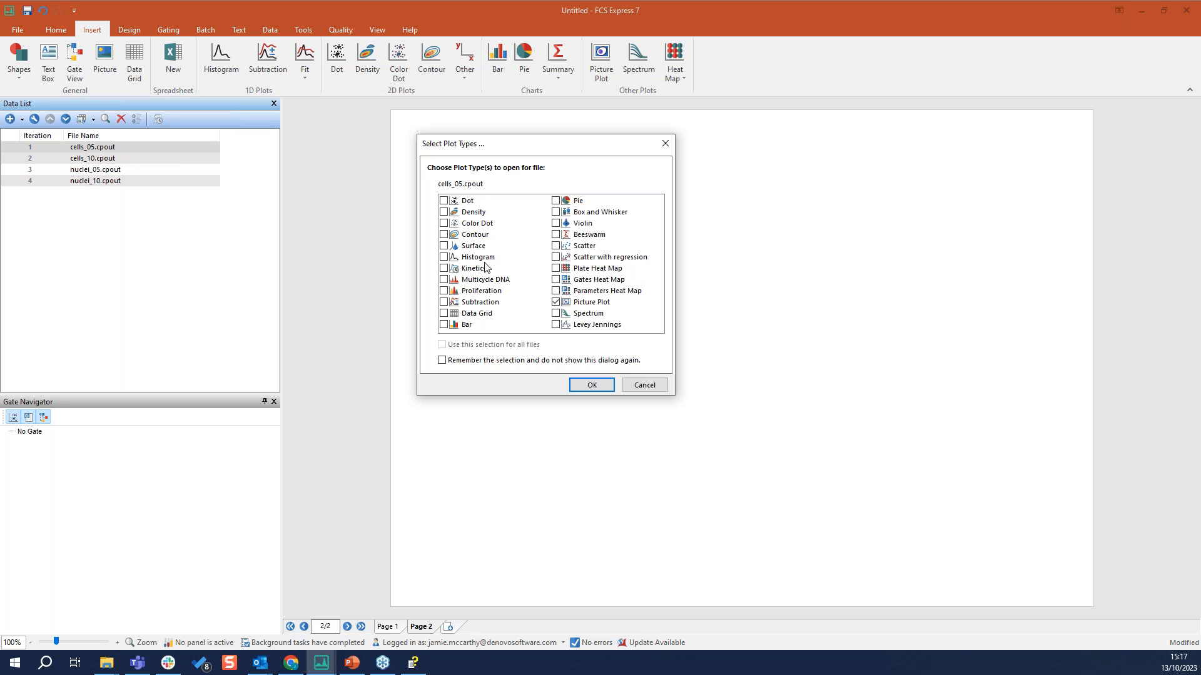
{"action": "left_click", "coordinate": [445, 213]}
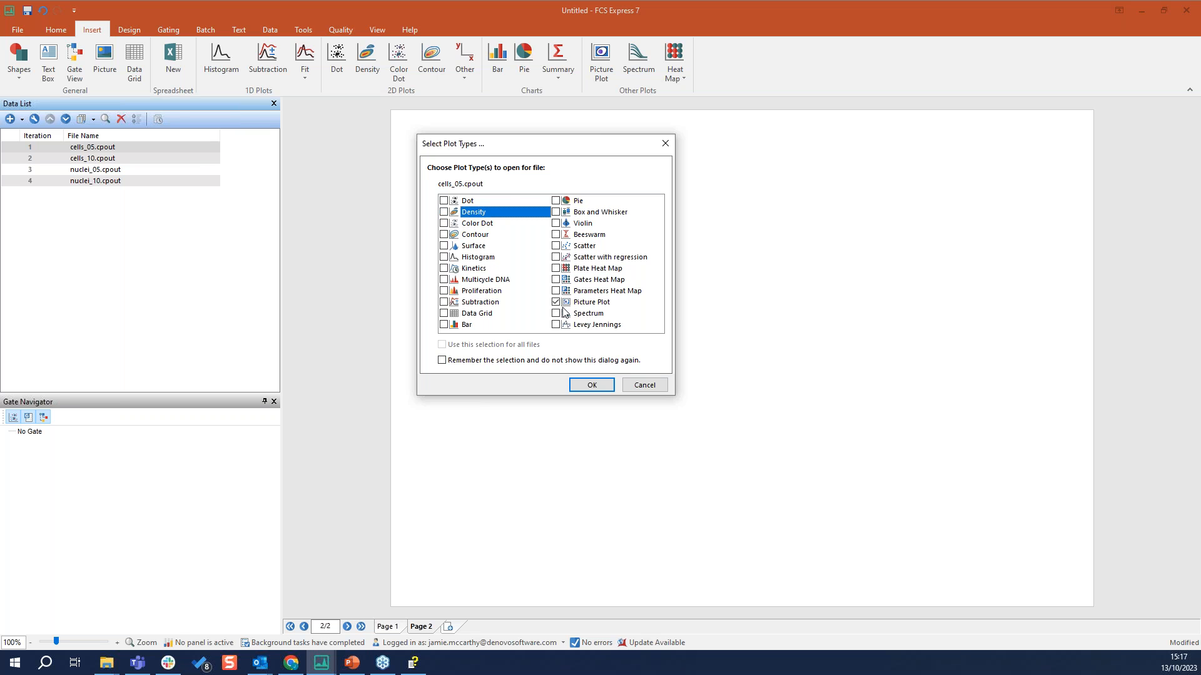
{"action": "left_click", "coordinate": [592, 386]}
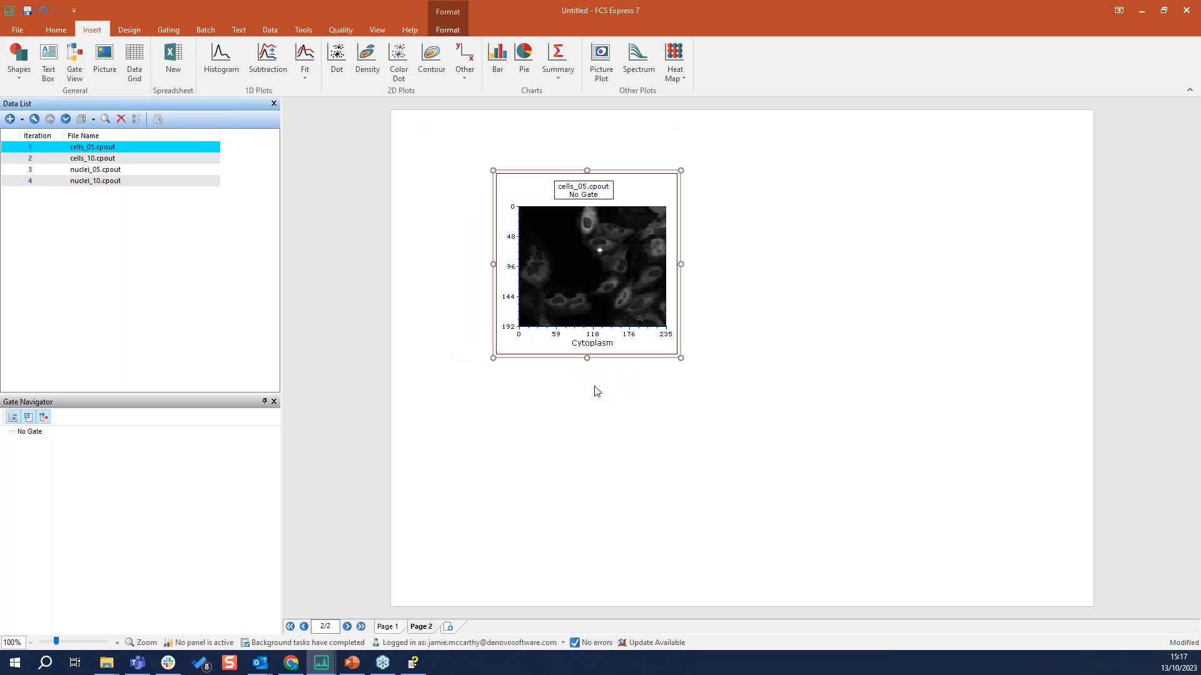
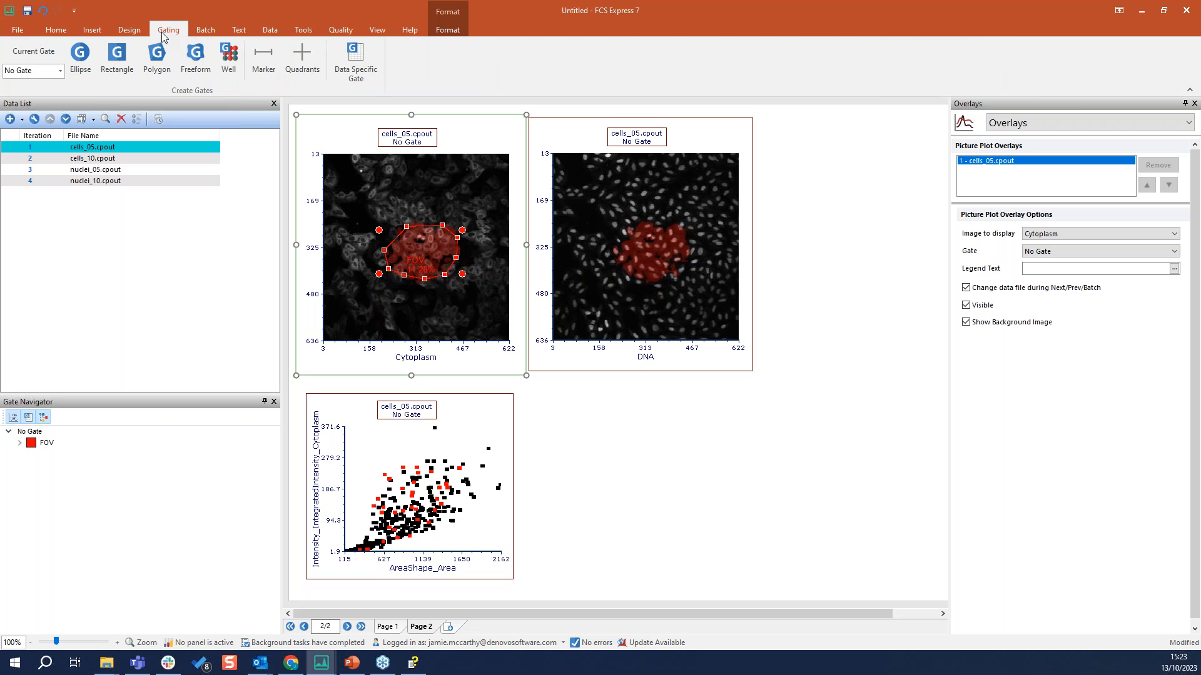
Create a rectangle gate named Small Dim Cyto around the low-intensity, small-area cells in the Color Dot plot and shrink it slightly
{"action": "left_click", "coordinate": [113, 54]}
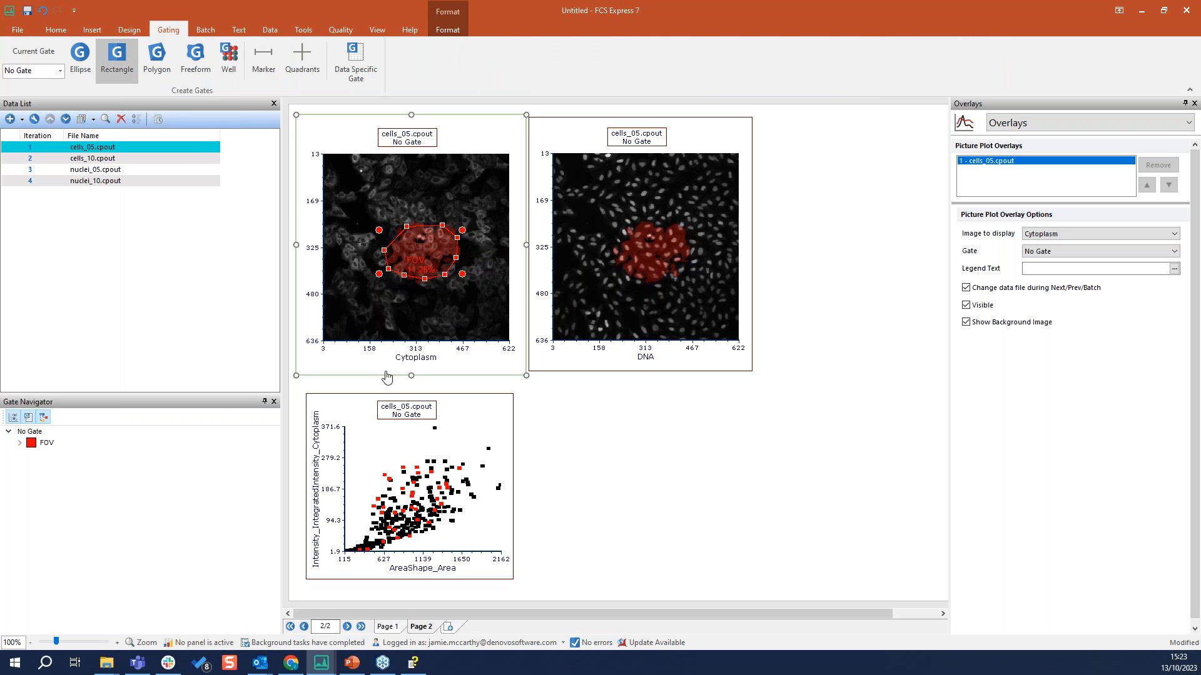
{"action": "left_click", "coordinate": [413, 535]}
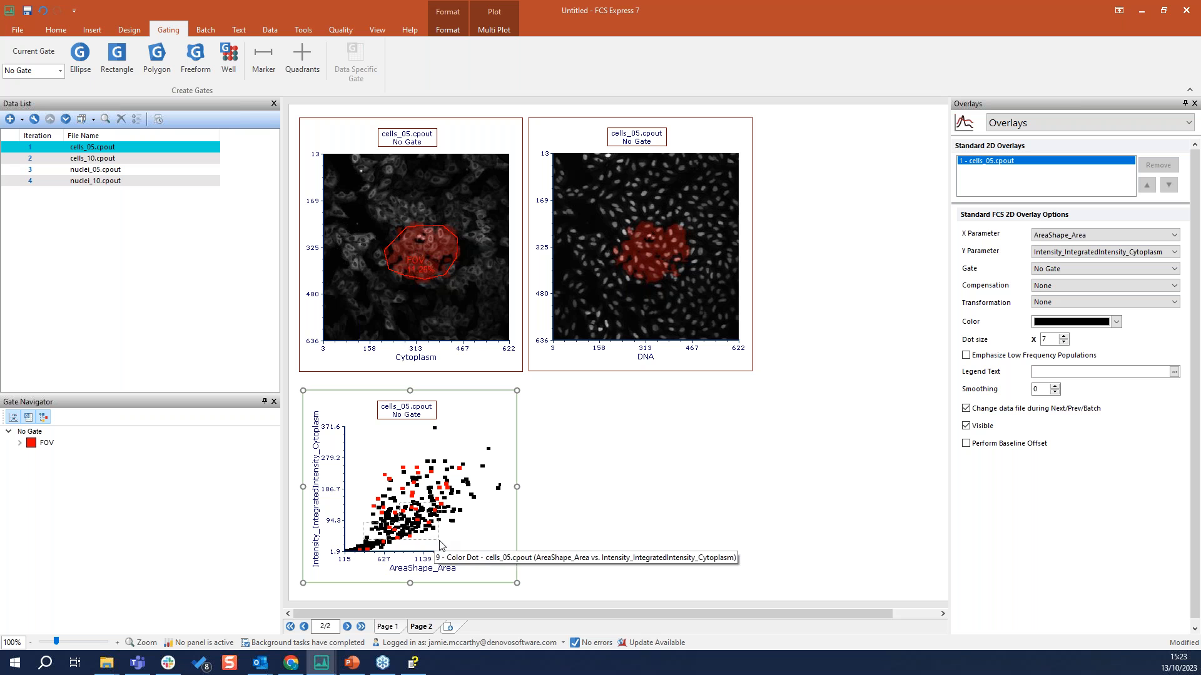
{"action": "left_click", "coordinate": [116, 64]}
{"action": "left_click_drag", "start_coordinate": [355, 502], "coordinate": [436, 539]}
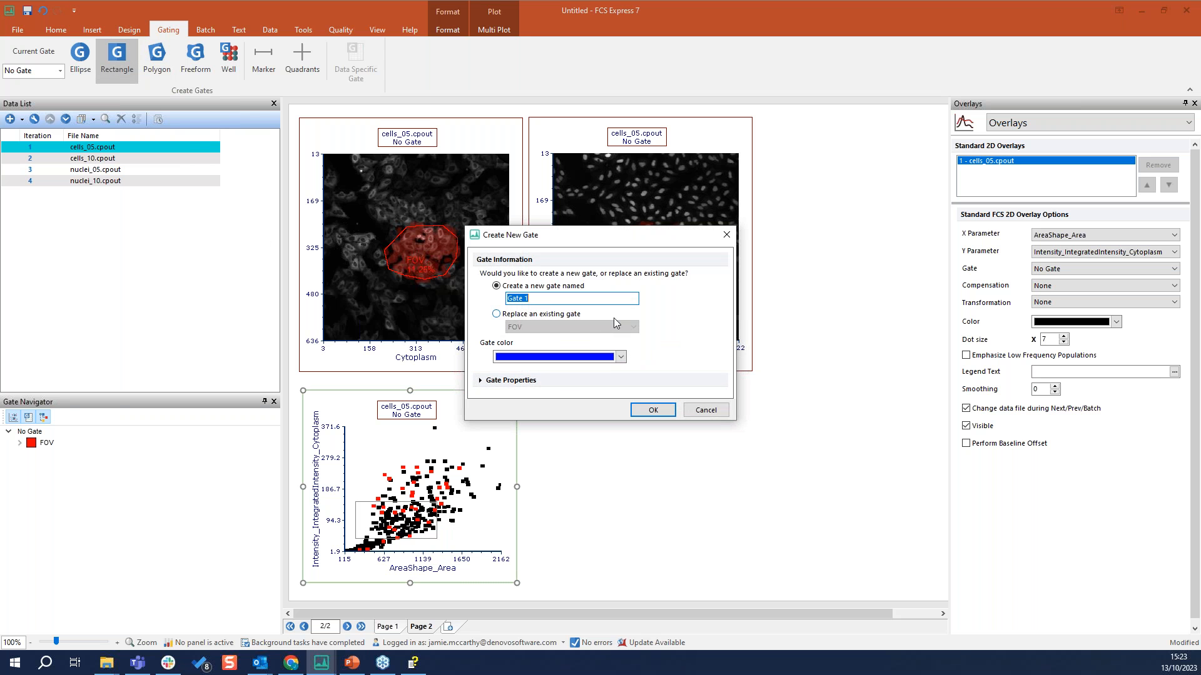
{"action": "type", "text": "Small Dim Cyto"}
{"action": "key", "text": "Return"}
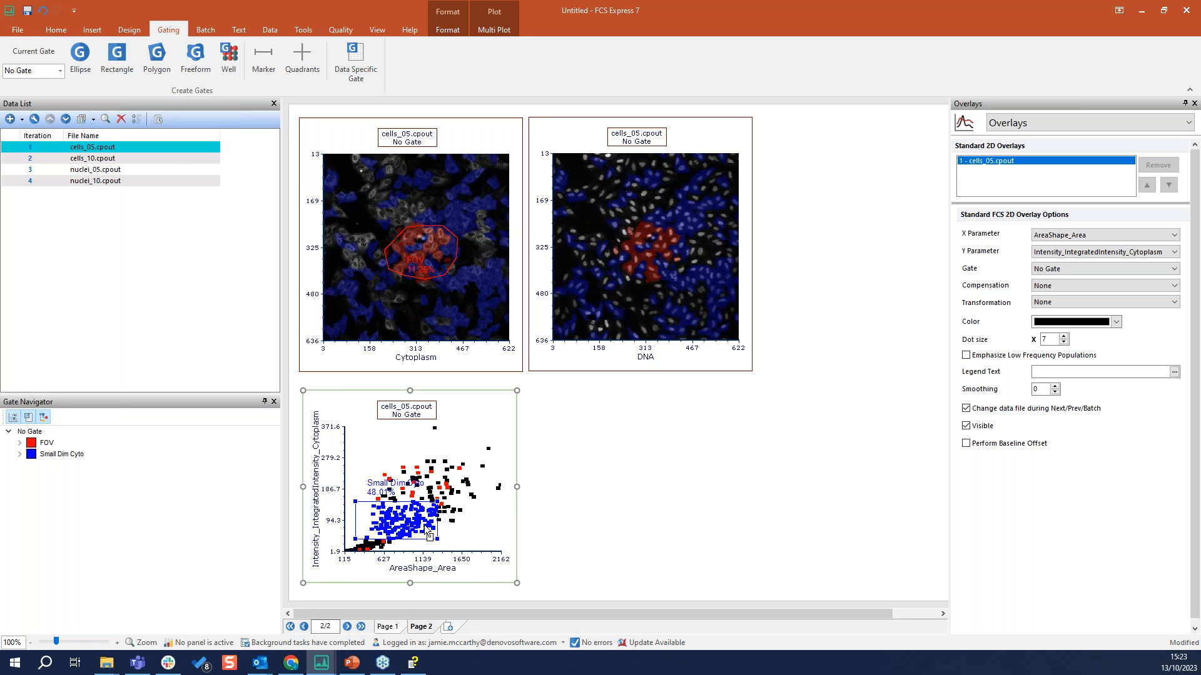
{"action": "mouse_move", "coordinate": [419, 524]}
{"action": "left_mouse_down"}
{"action": "mouse_move", "coordinate": [453, 438]}
{"action": "mouse_move", "coordinate": [419, 528]}
{"action": "mouse_move", "coordinate": [439, 503]}
{"action": "mouse_move", "coordinate": [420, 509]}
{"action": "left_mouse_up"}
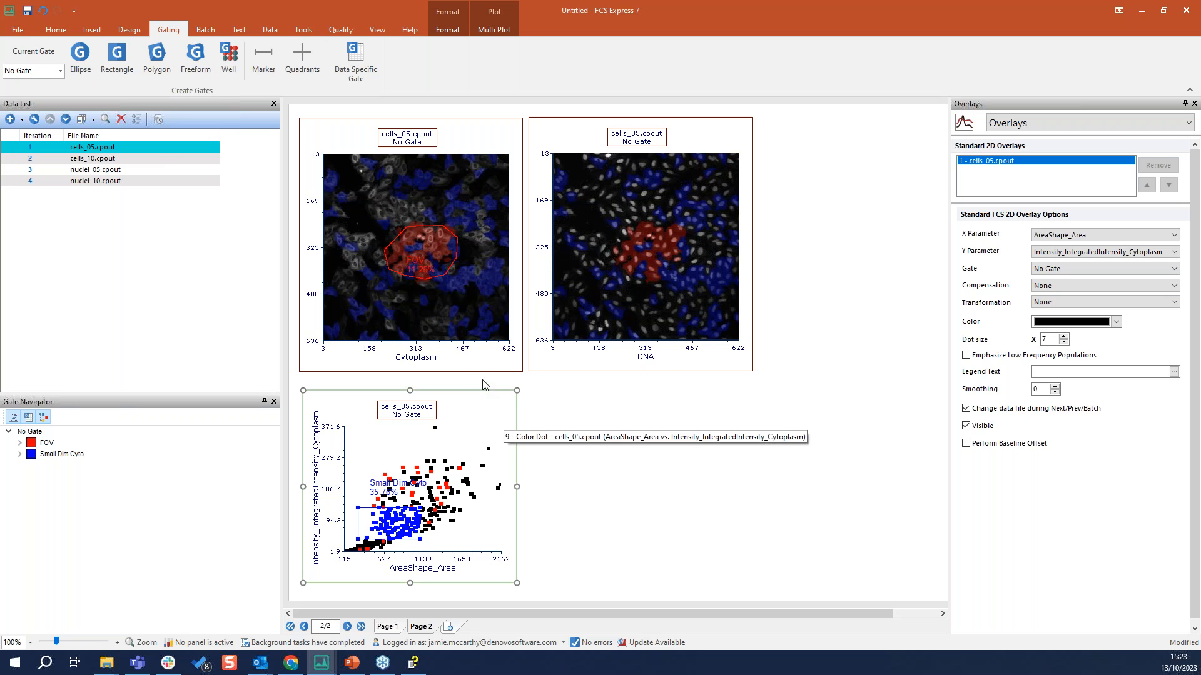
Set the border color of all three plots on page 2 to Blue and close the floating format window
{"action": "left_click", "coordinate": [457, 342], "text": "ctrl"}
{"action": "left_click", "coordinate": [571, 322], "text": "ctrl"}
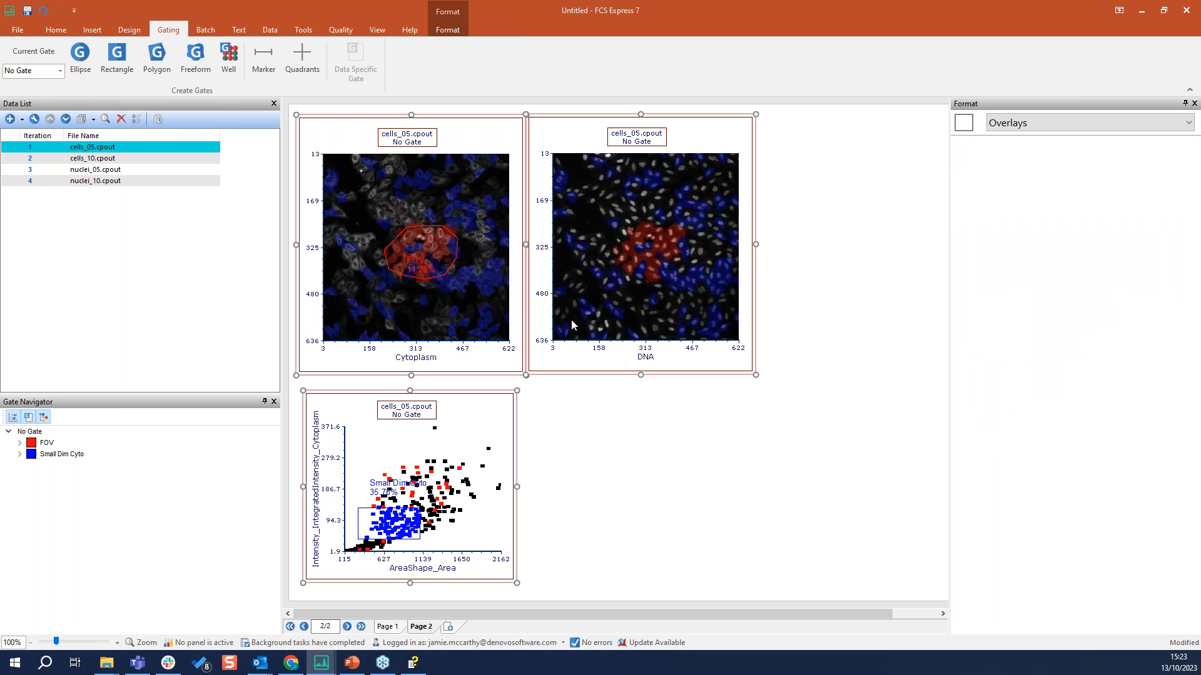
{"action": "left_click", "coordinate": [438, 31]}
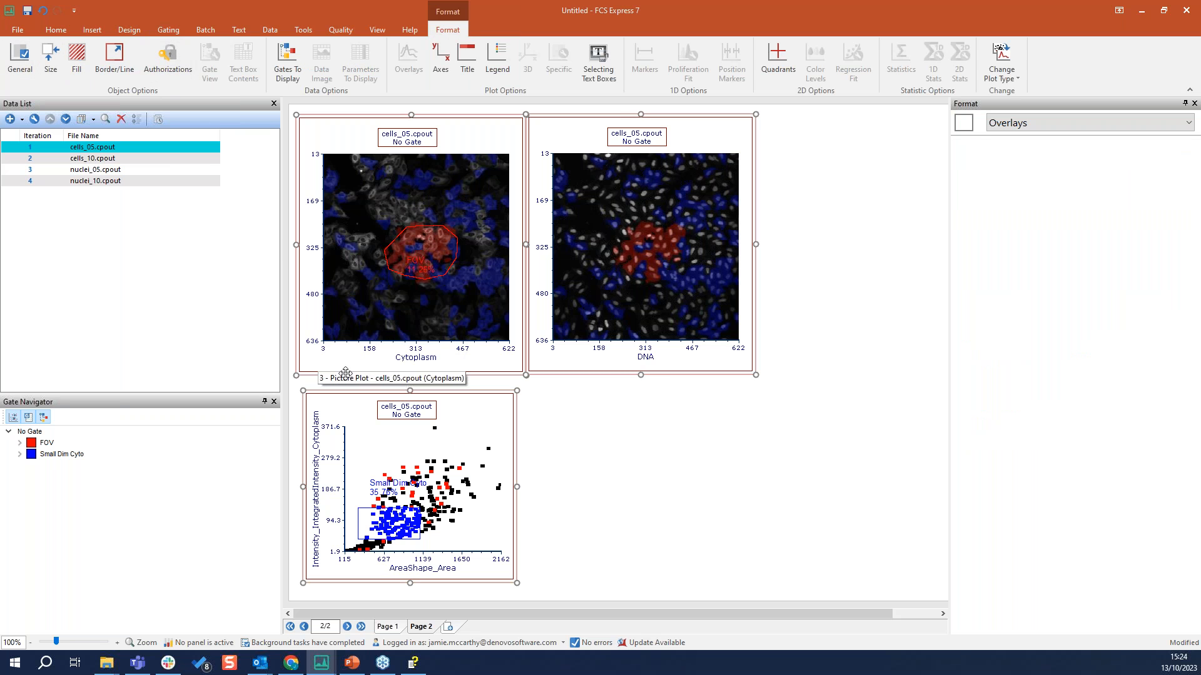
{"action": "left_click", "coordinate": [116, 63]}
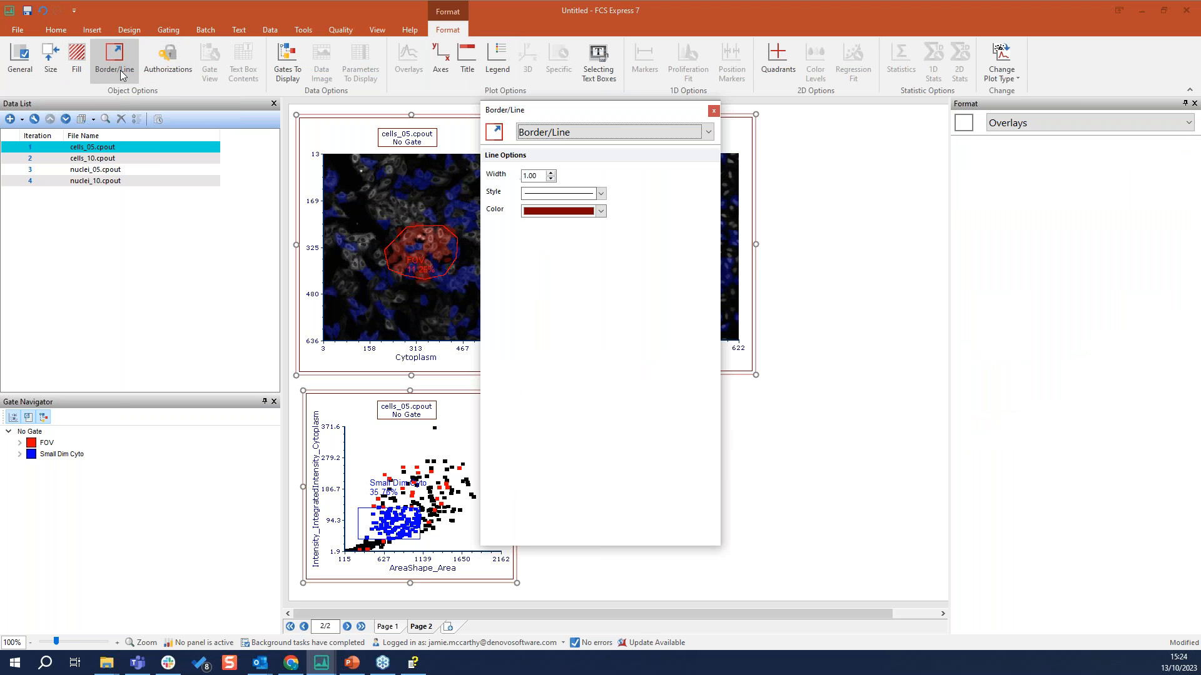
{"action": "left_click", "coordinate": [600, 211]}
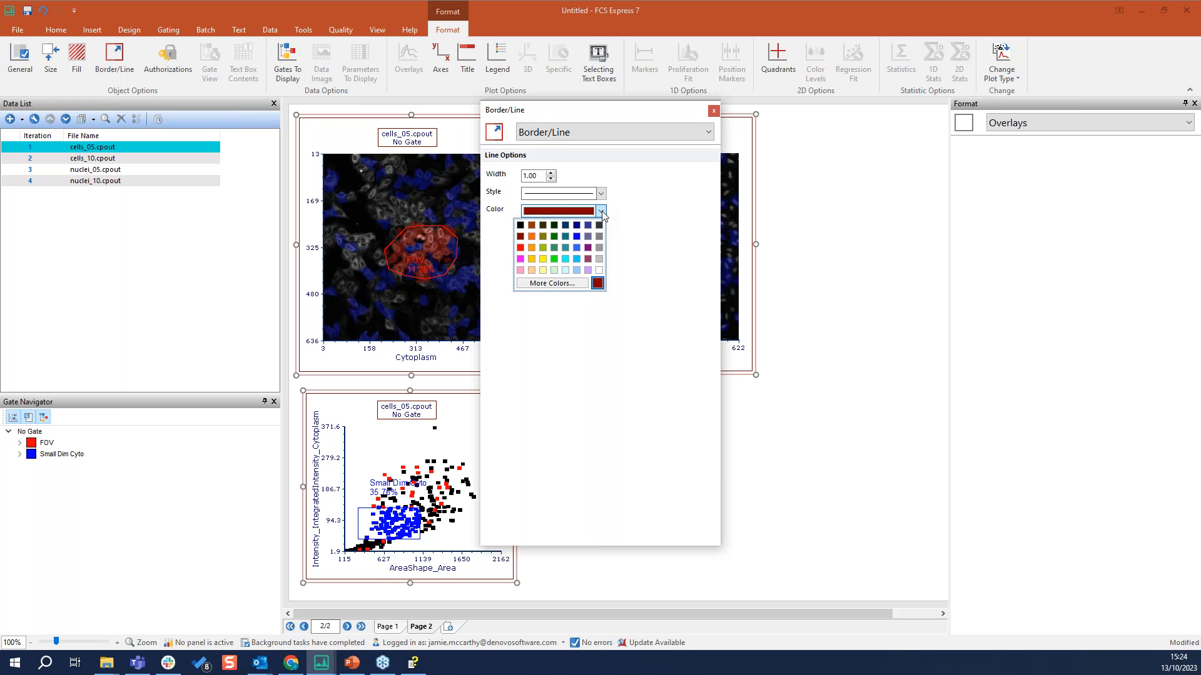
{"action": "left_click", "coordinate": [575, 237]}
{"action": "left_click", "coordinate": [808, 389]}
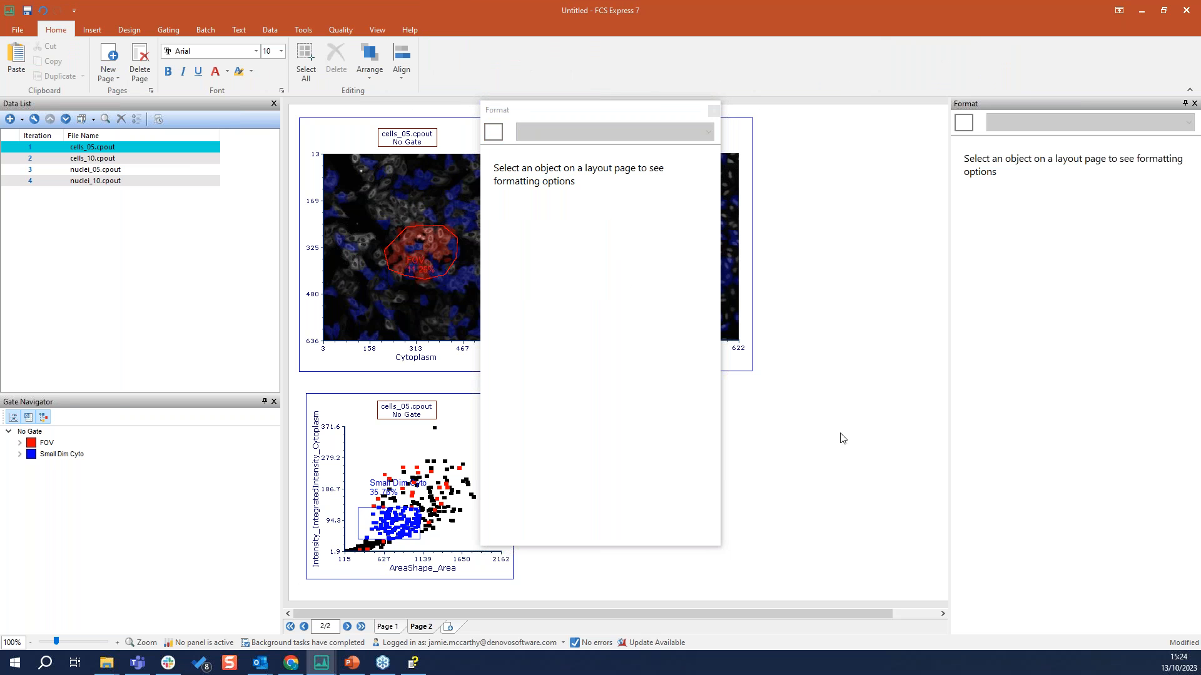
{"action": "left_click", "coordinate": [714, 109]}
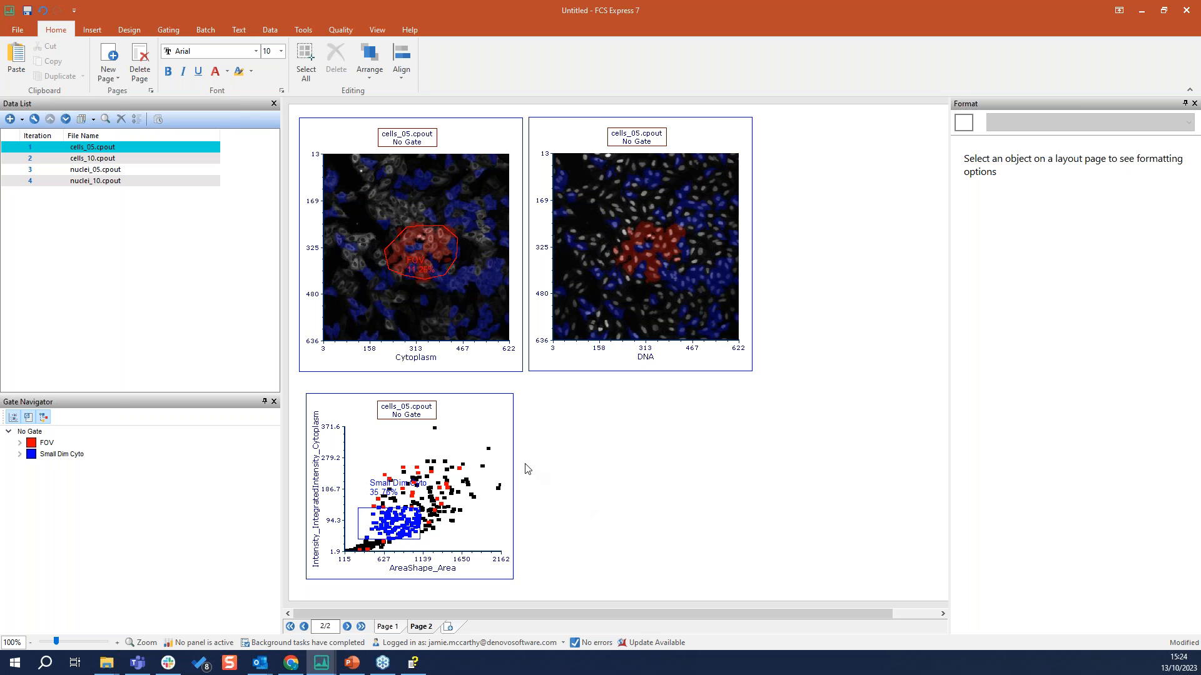
{"action": "right_click", "coordinate": [499, 435]}
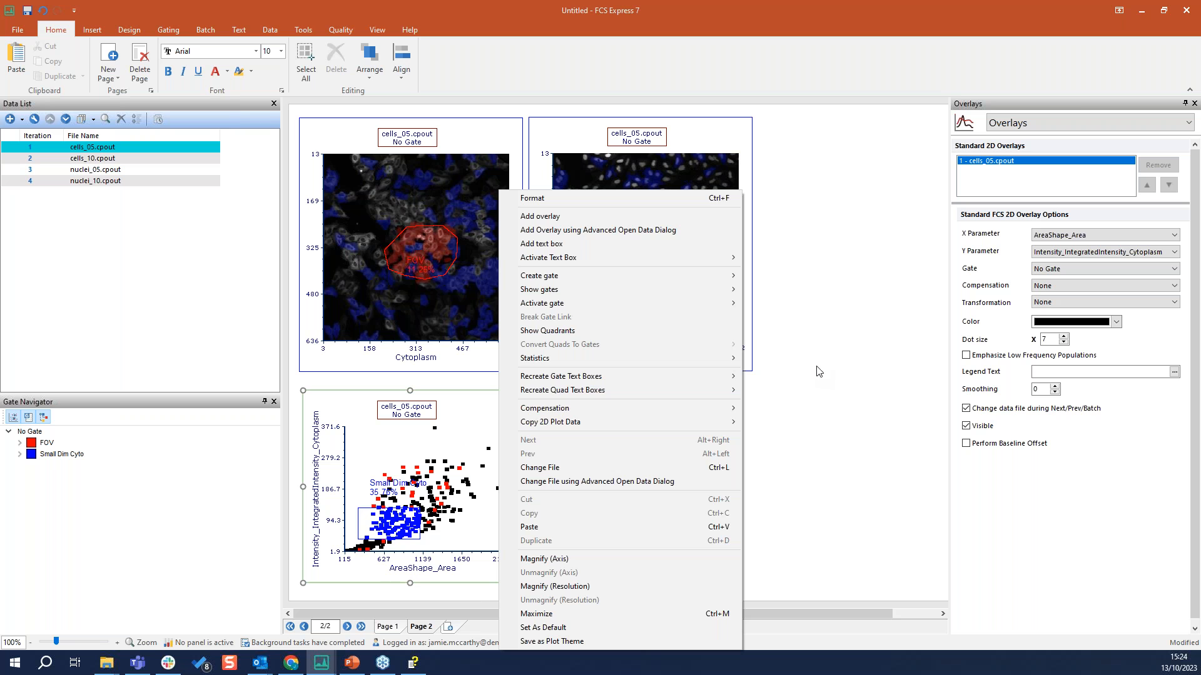
{"action": "left_click", "coordinate": [823, 351]}
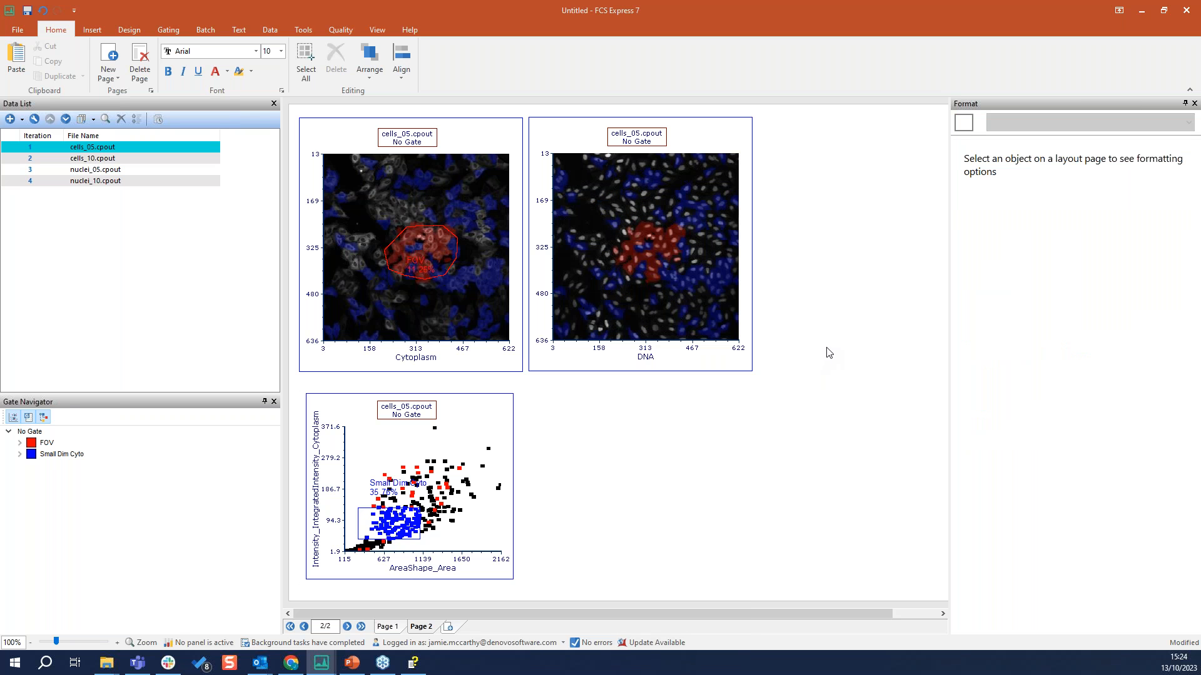
Examine the default border width, style and color for plots in the user options
{"action": "left_click", "coordinate": [18, 31]}
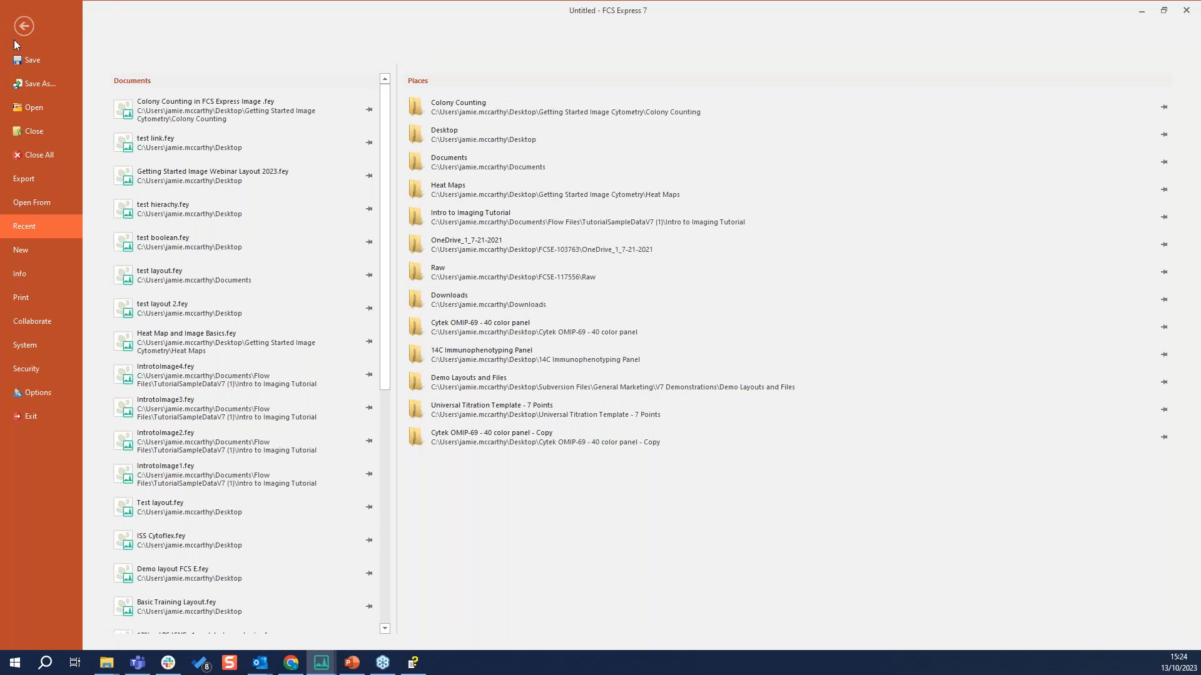
{"action": "left_click", "coordinate": [27, 399]}
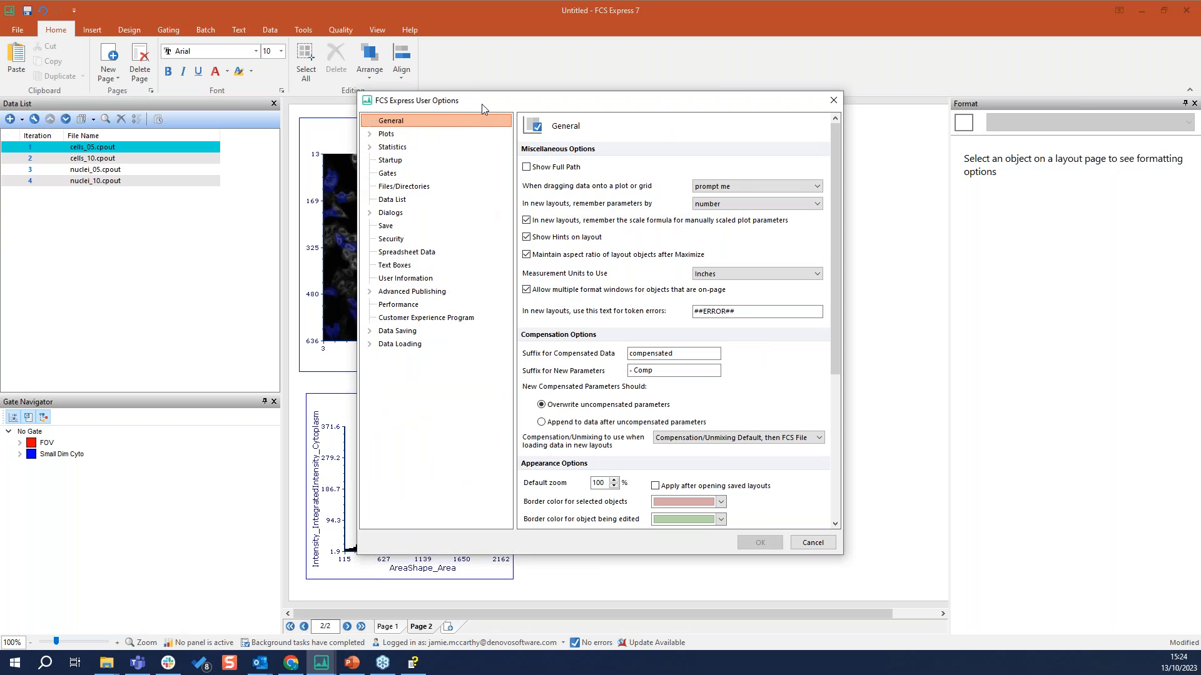
{"action": "left_click", "coordinate": [371, 134]}
{"action": "left_click", "coordinate": [402, 135]}
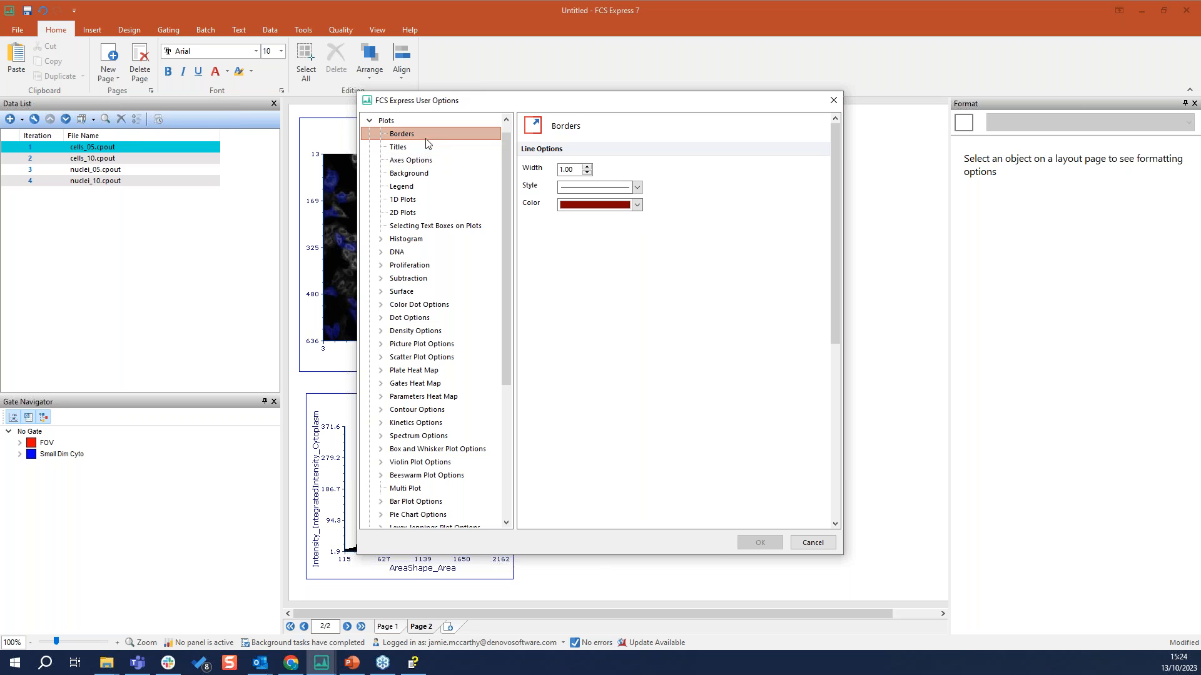
{"action": "left_click", "coordinate": [636, 204]}
{"action": "left_click", "coordinate": [678, 189]}
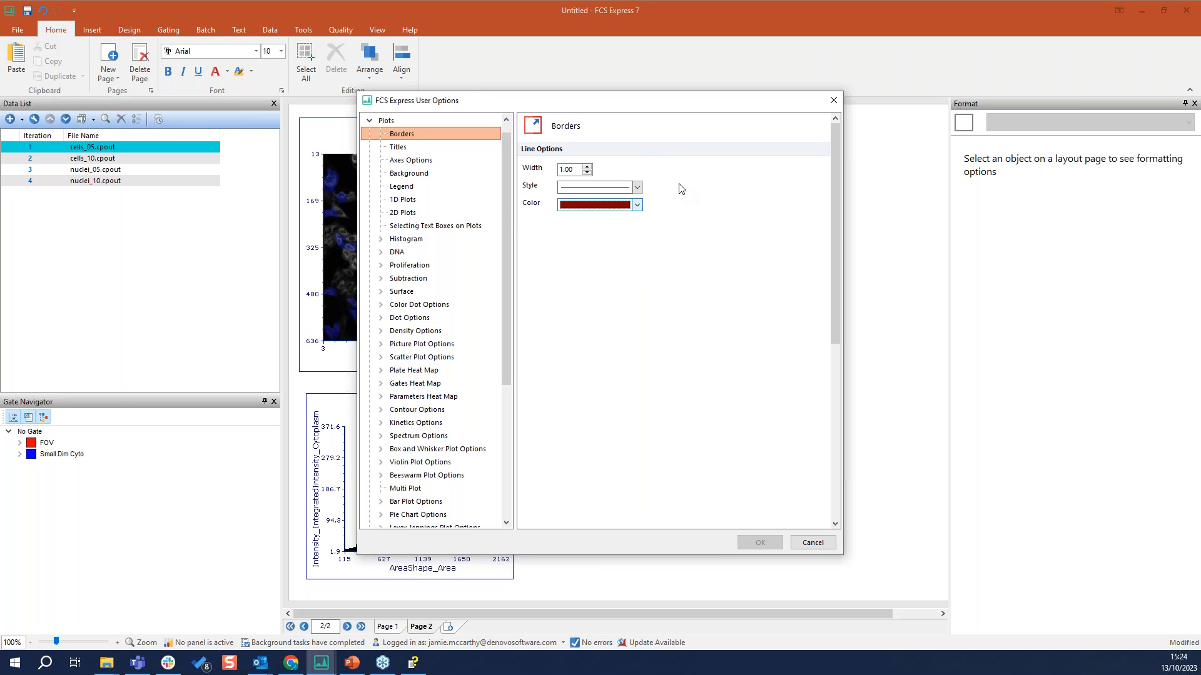
{"action": "scroll", "coordinate": [448, 274], "scroll_direction": "up", "scroll_amount": 1}
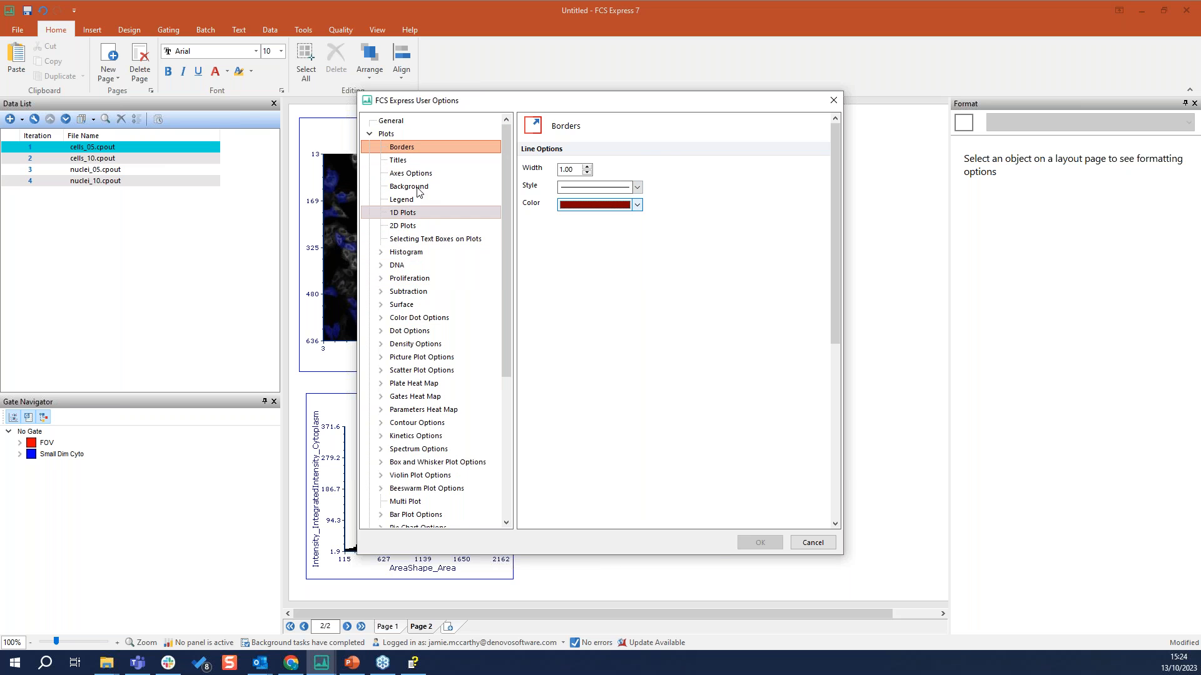
Review the Statistics and Data Loading user options, including CellProfiler and Thermo Cytpix ACS, and leave without saving
{"action": "left_click", "coordinate": [370, 134]}
{"action": "left_click", "coordinate": [369, 147]}
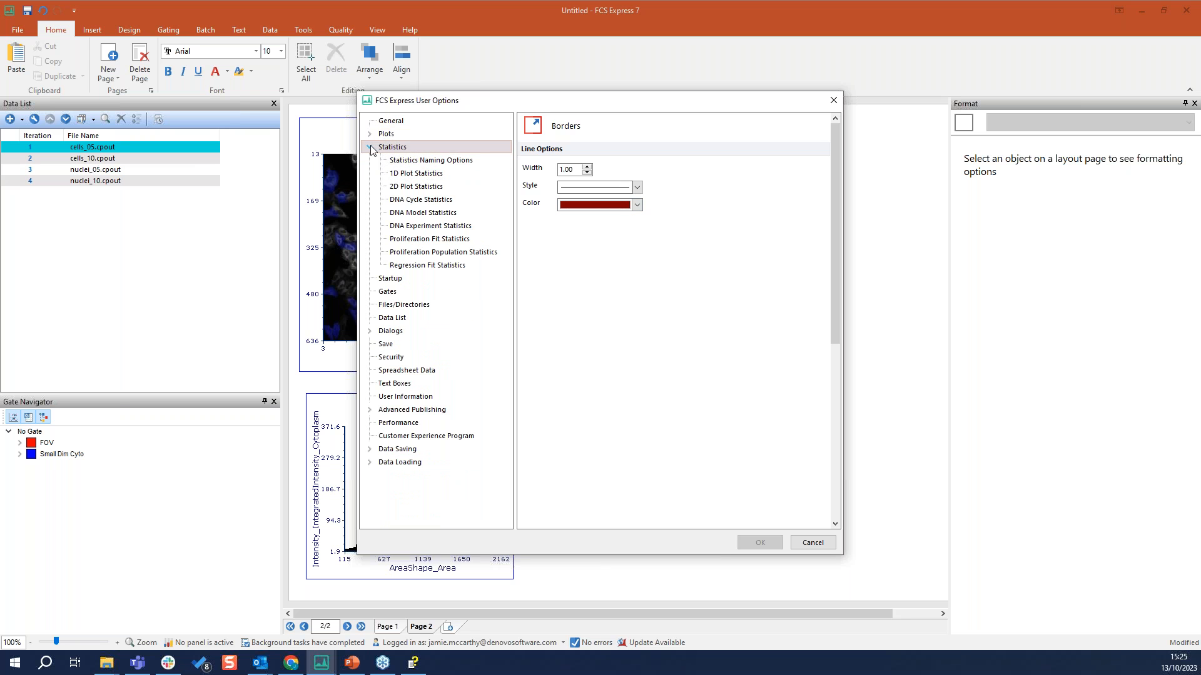
{"action": "left_click", "coordinate": [370, 147]}
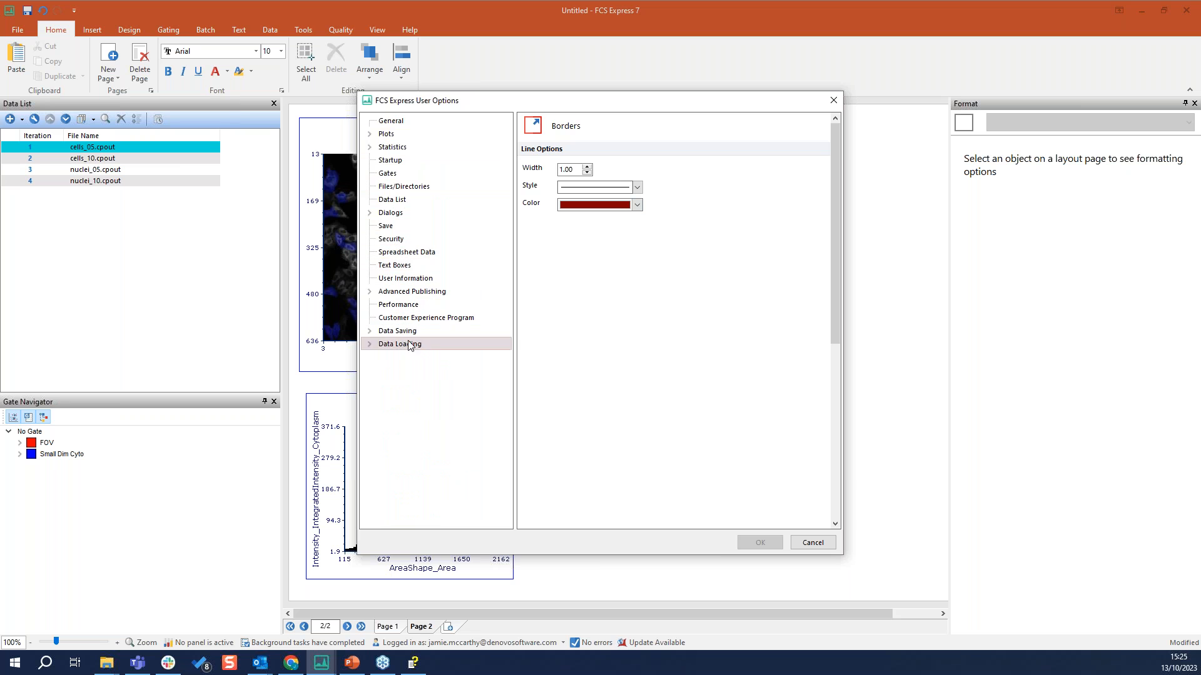
{"action": "left_click", "coordinate": [369, 344]}
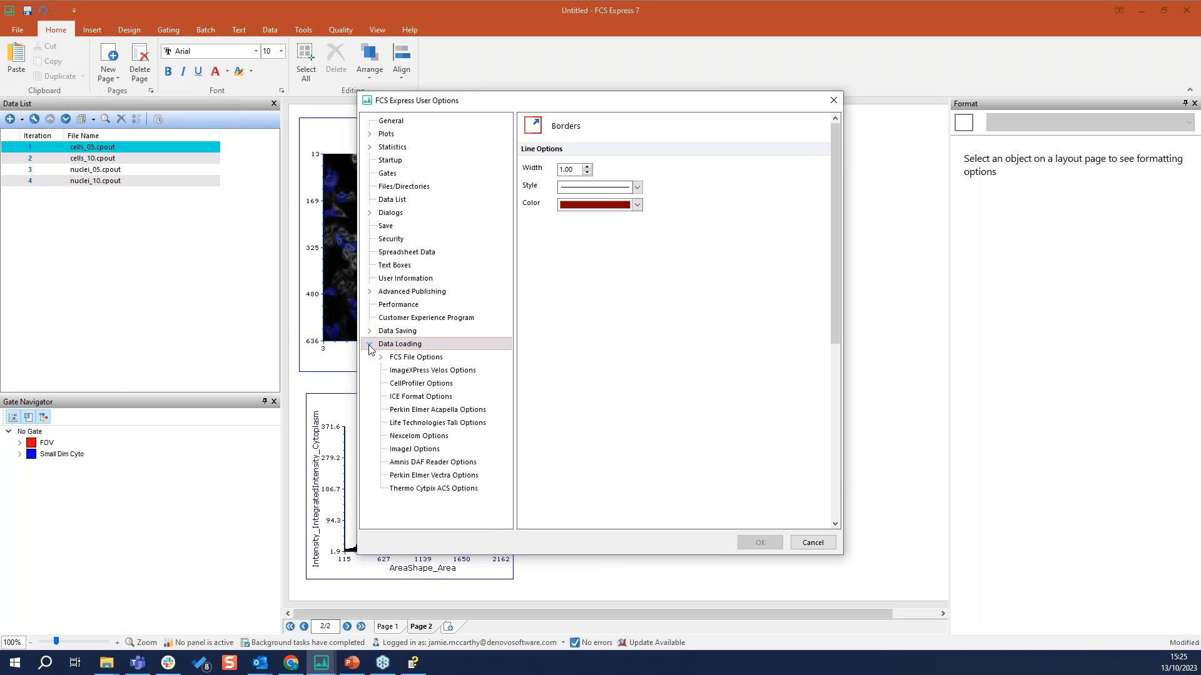
{"action": "left_click", "coordinate": [431, 384]}
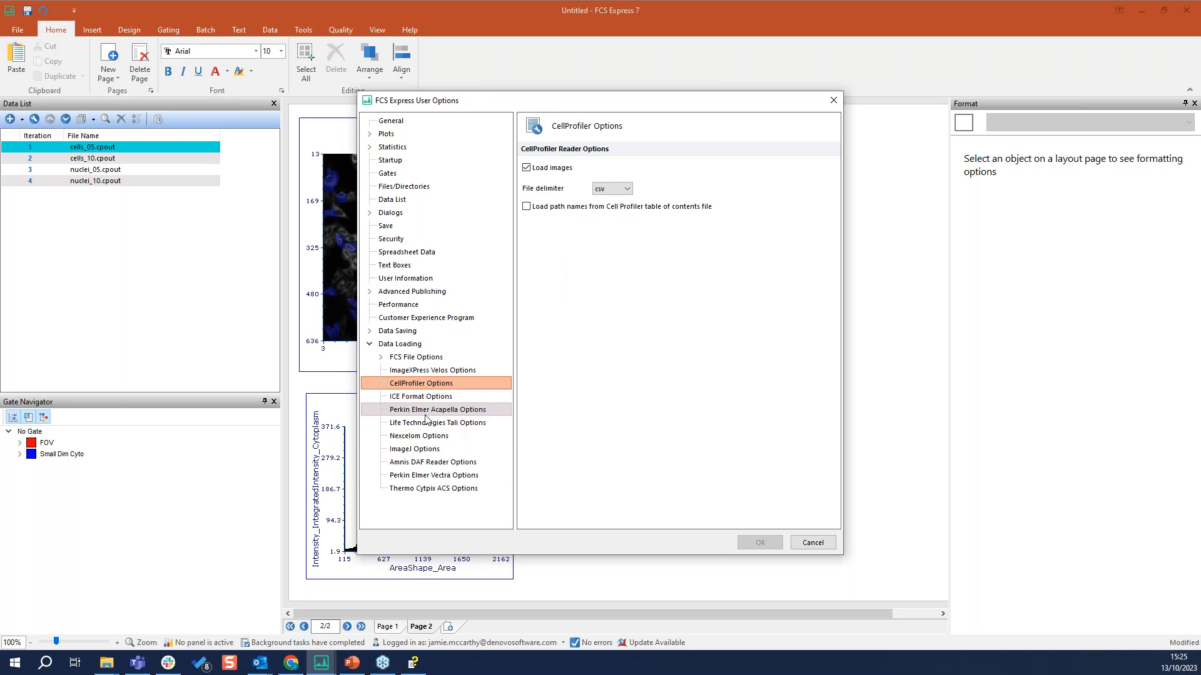
{"action": "left_click", "coordinate": [420, 489]}
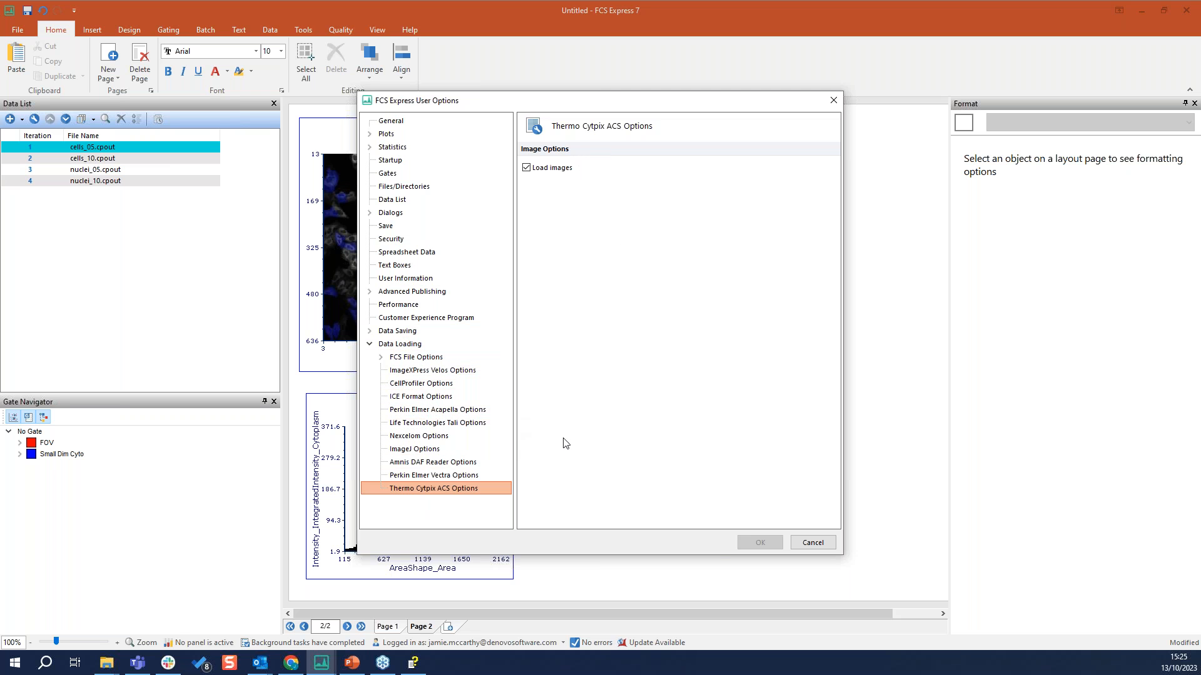
{"action": "left_click", "coordinate": [813, 543]}
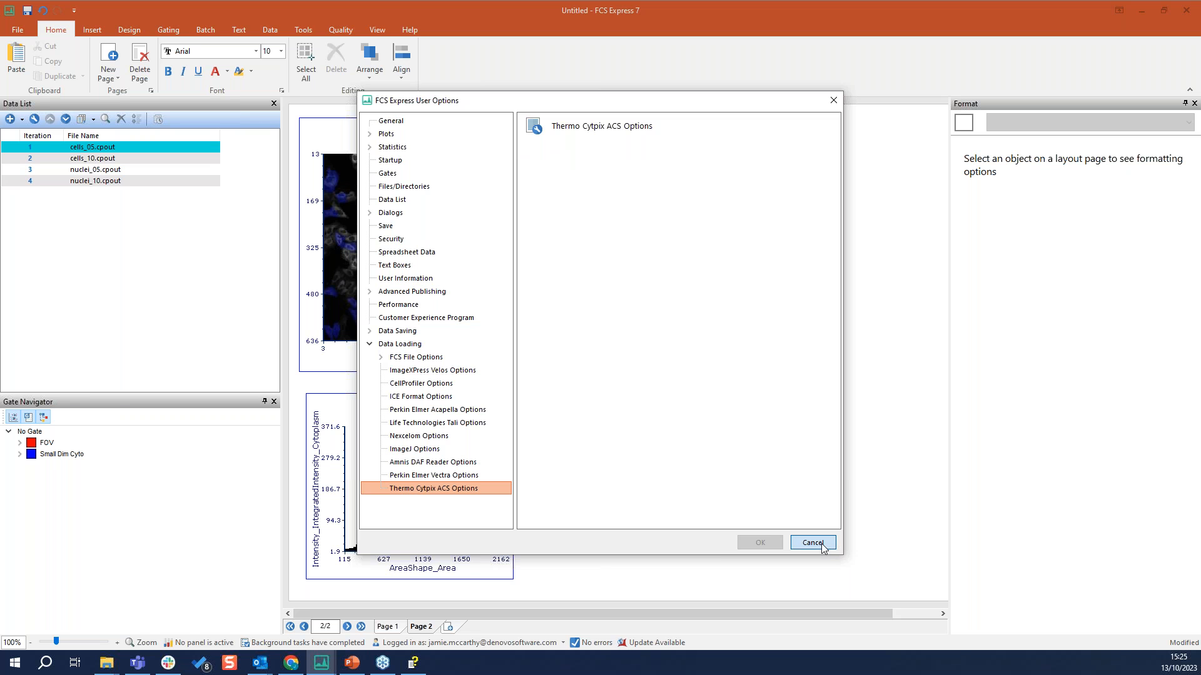
Hide the docked format pane and insert a Gate View on page 2 near the page's upper-right corner
{"action": "left_click", "coordinate": [1194, 104]}
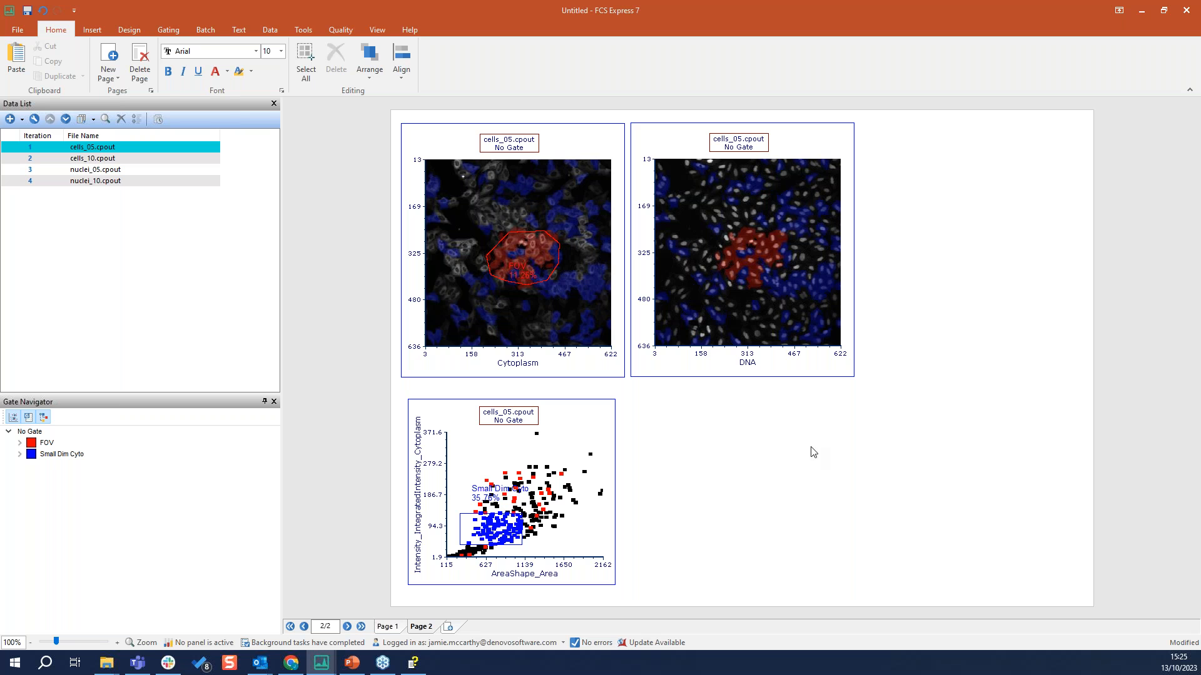
{"action": "left_click", "coordinate": [93, 30]}
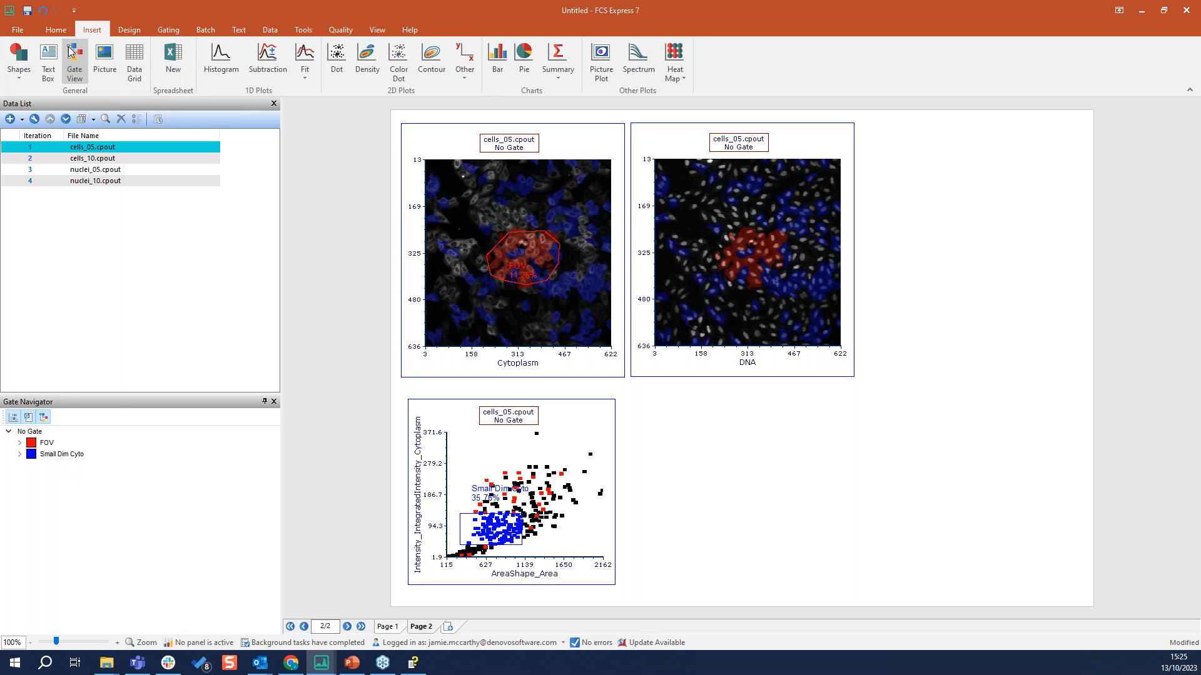
{"action": "left_click", "coordinate": [74, 61]}
{"action": "mouse_move", "coordinate": [976, 132]}
{"action": "left_mouse_down"}
{"action": "mouse_move", "coordinate": [1101, 220]}
{"action": "mouse_move", "coordinate": [1038, 188]}
{"action": "left_mouse_up"}
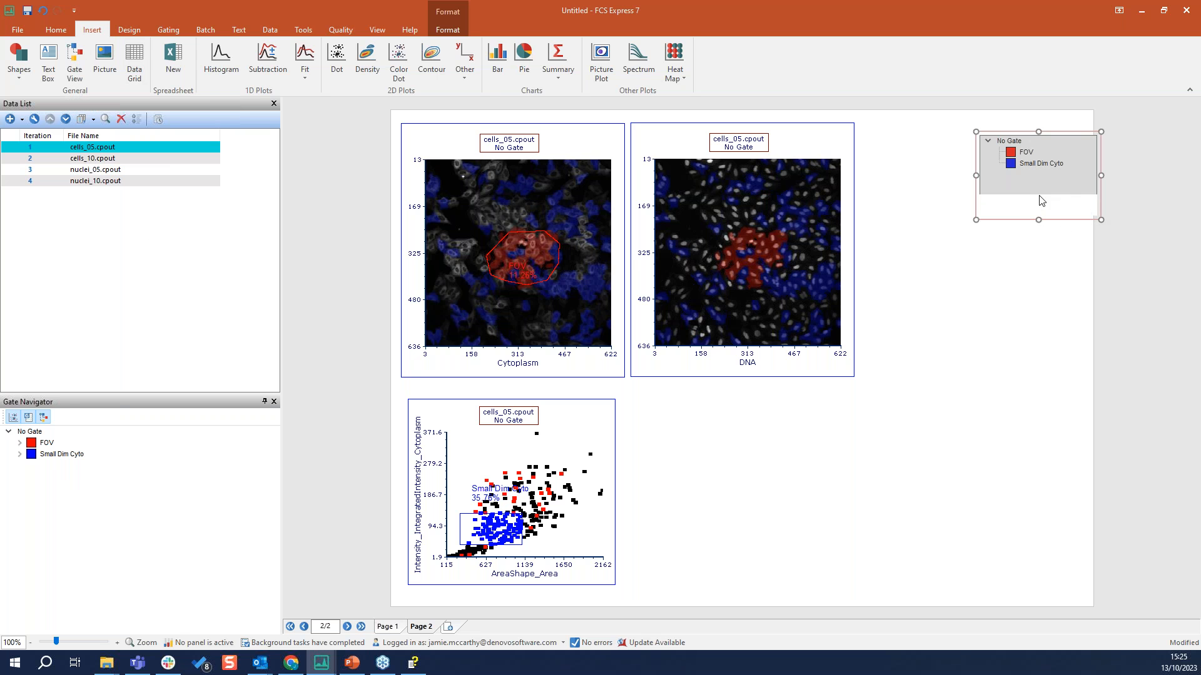
{"action": "left_click_drag", "start_coordinate": [1096, 156], "coordinate": [1077, 148]}
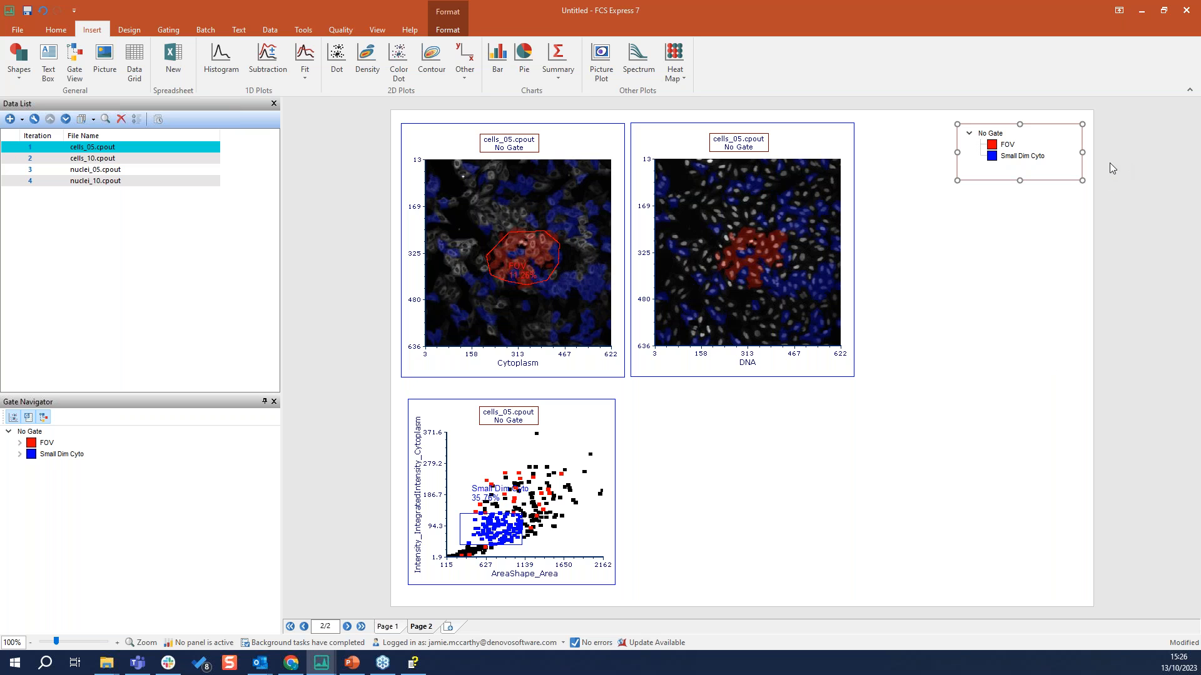
Move the Gate View off the page's right edge and bring it back into the page's upper-right corner
{"action": "left_click_drag", "start_coordinate": [1064, 181], "coordinate": [1196, 176]}
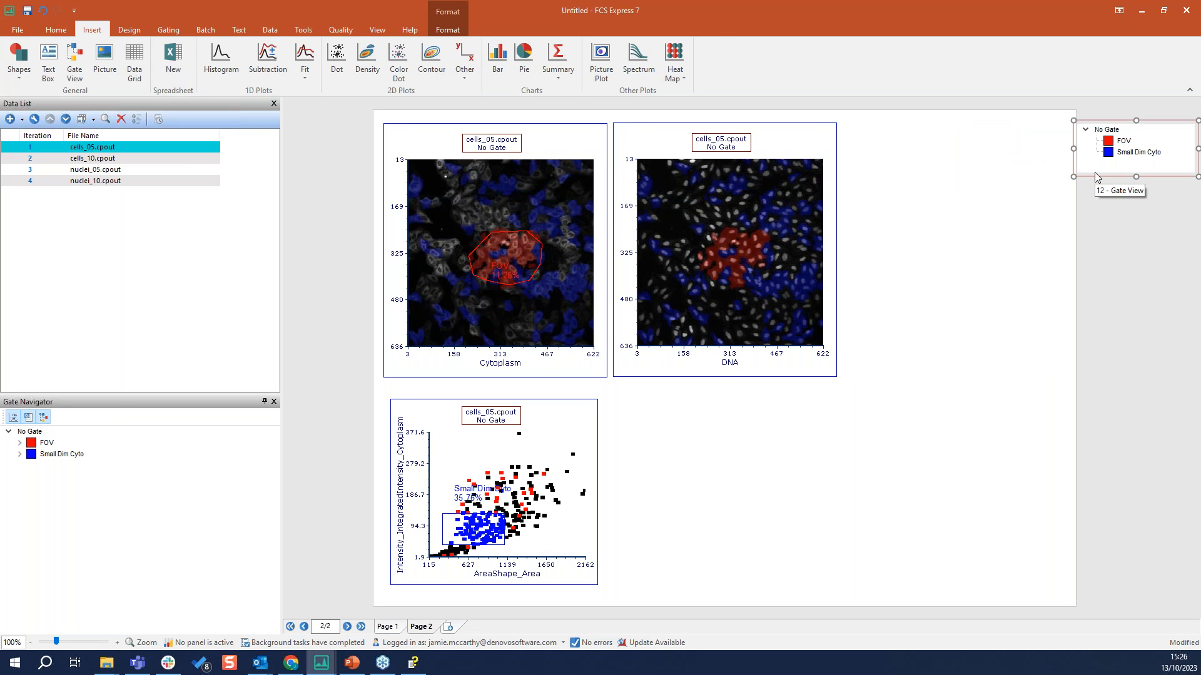
{"action": "left_click_drag", "start_coordinate": [1095, 176], "coordinate": [1132, 178]}
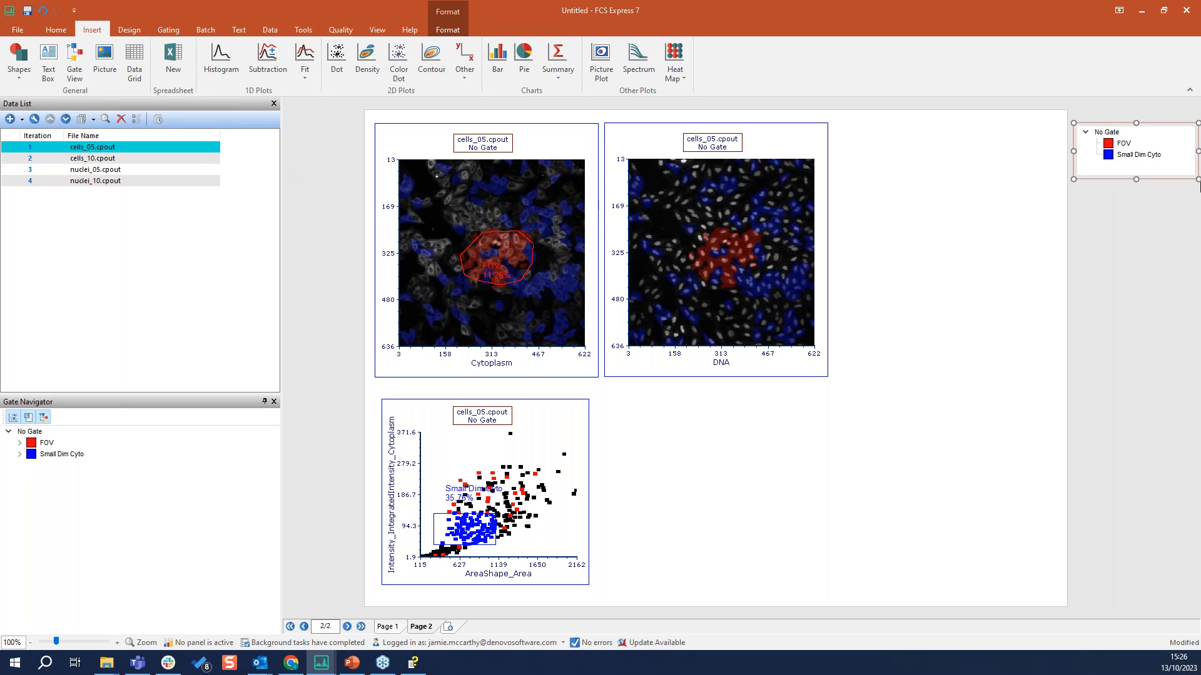
{"action": "left_click_drag", "start_coordinate": [1161, 175], "coordinate": [1029, 174]}
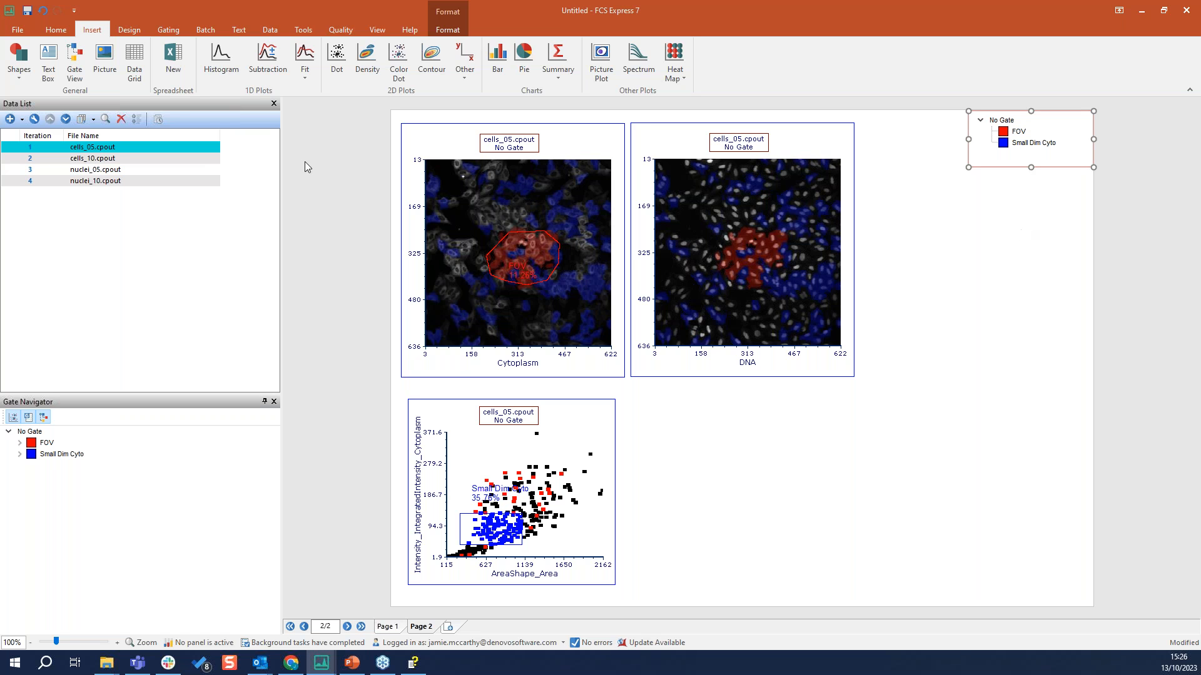
Add a text box below the Gate View, write "This is my analysis" in it and clear the text again
{"action": "left_click", "coordinate": [48, 63]}
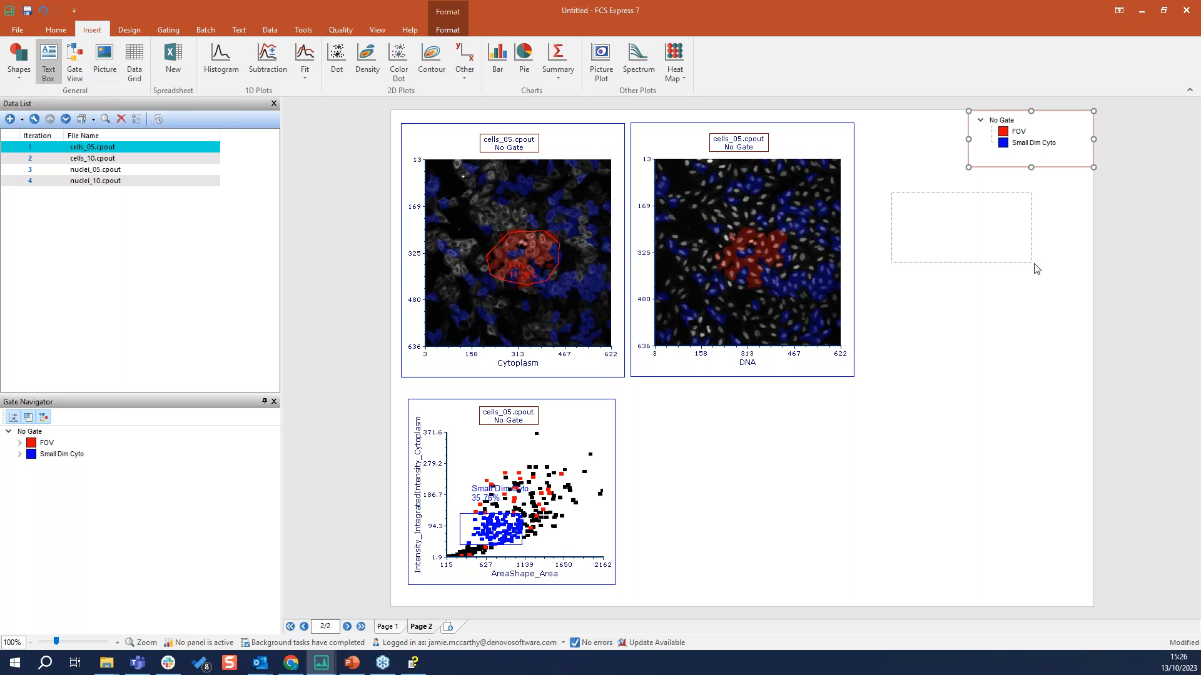
{"action": "left_click", "coordinate": [977, 234]}
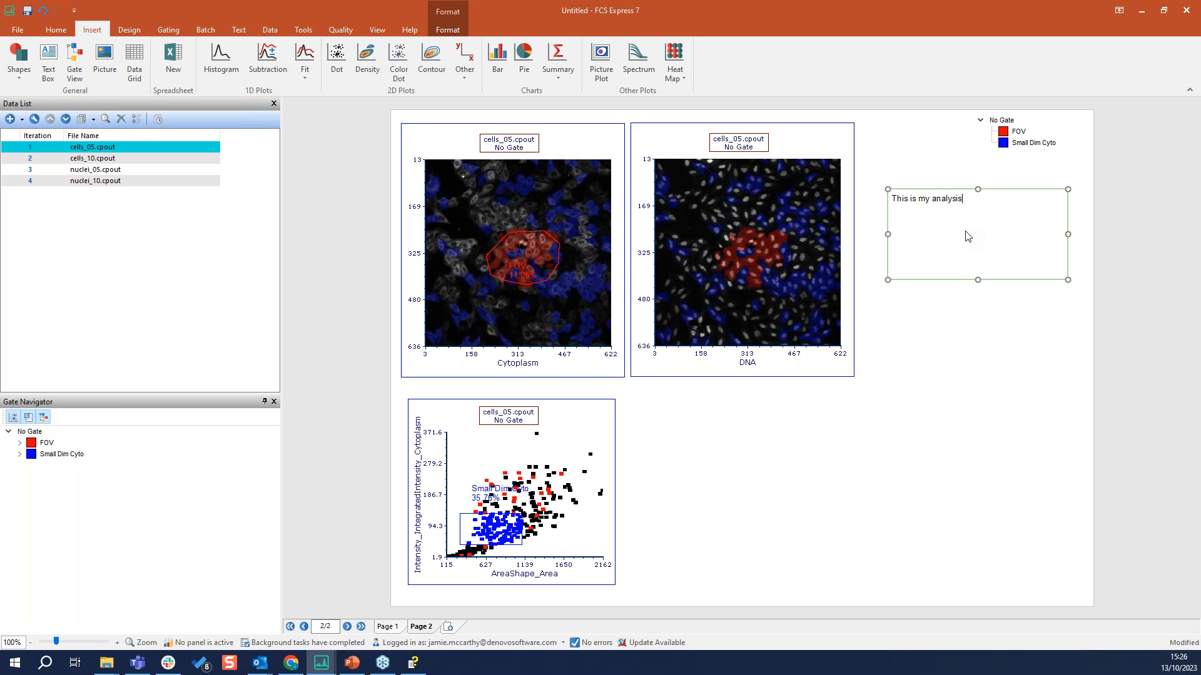
{"action": "key", "text": "BackSpace"}
{"action": "key", "text": "BackSpace"}
{"action": "key", "text": "BackSpace"}
{"action": "key", "text": "BackSpace"}
Insert an autosized table with 2 columns and 2 rows in the empty text box and delete the whole text box
{"action": "left_click", "coordinate": [240, 30]}
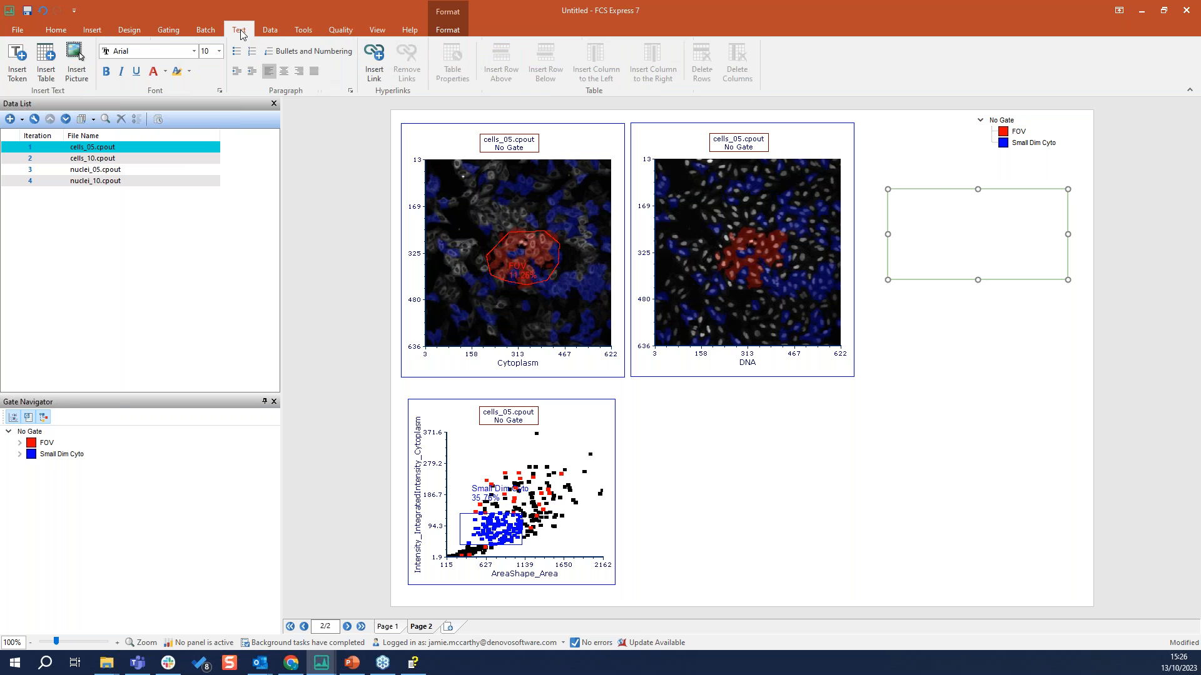
{"action": "left_click", "coordinate": [44, 60]}
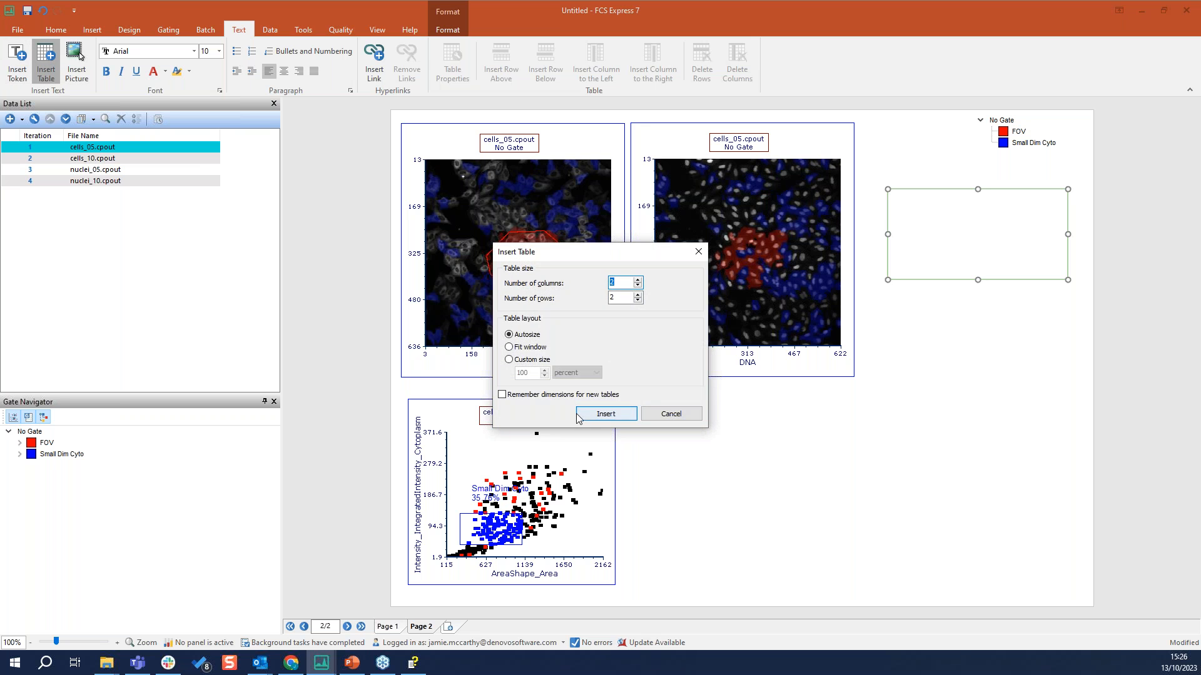
{"action": "left_click", "coordinate": [578, 414]}
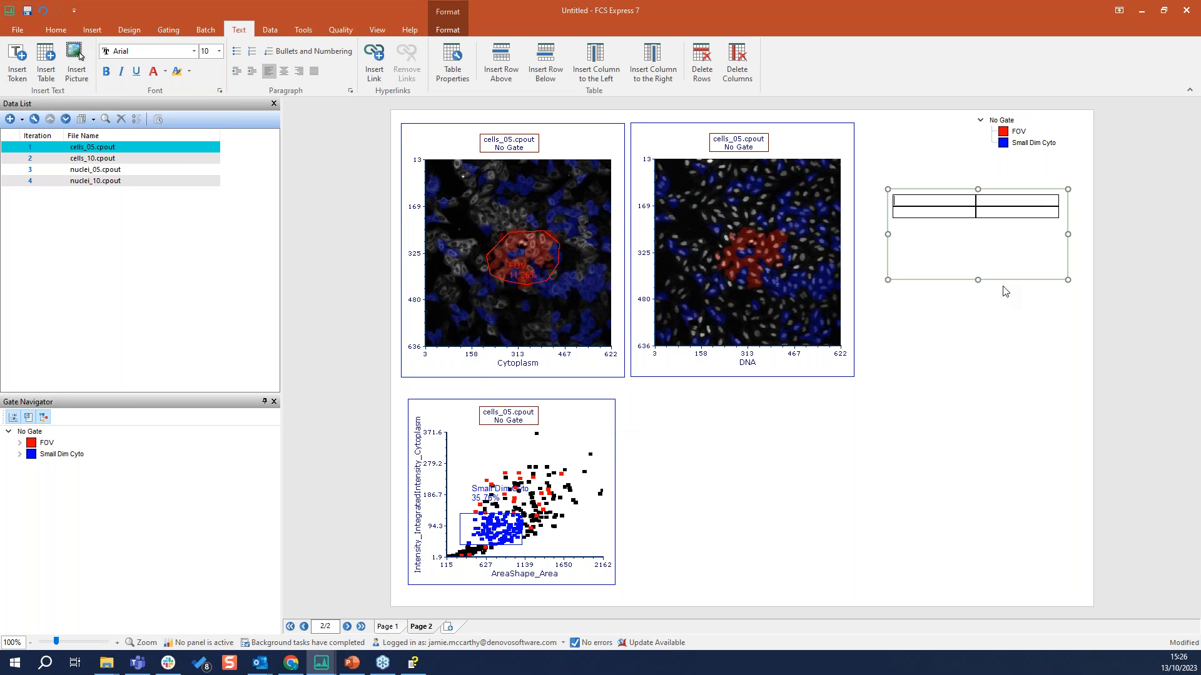
{"action": "left_click", "coordinate": [1023, 281]}
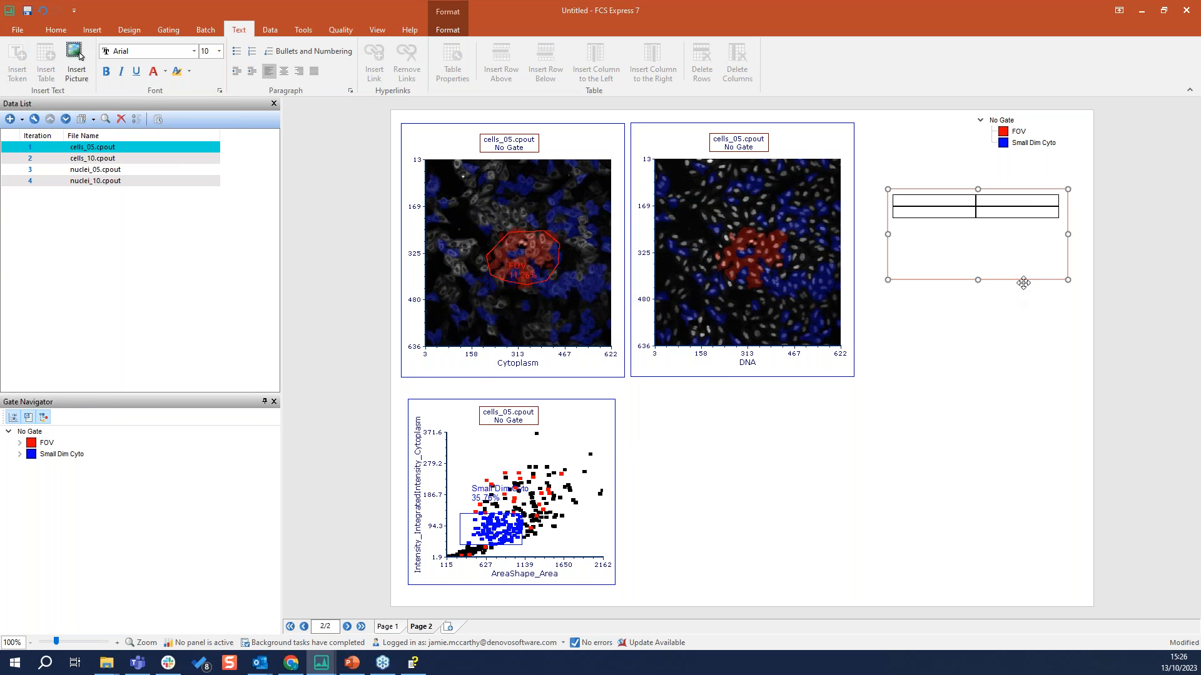
{"action": "key", "text": "Delete"}
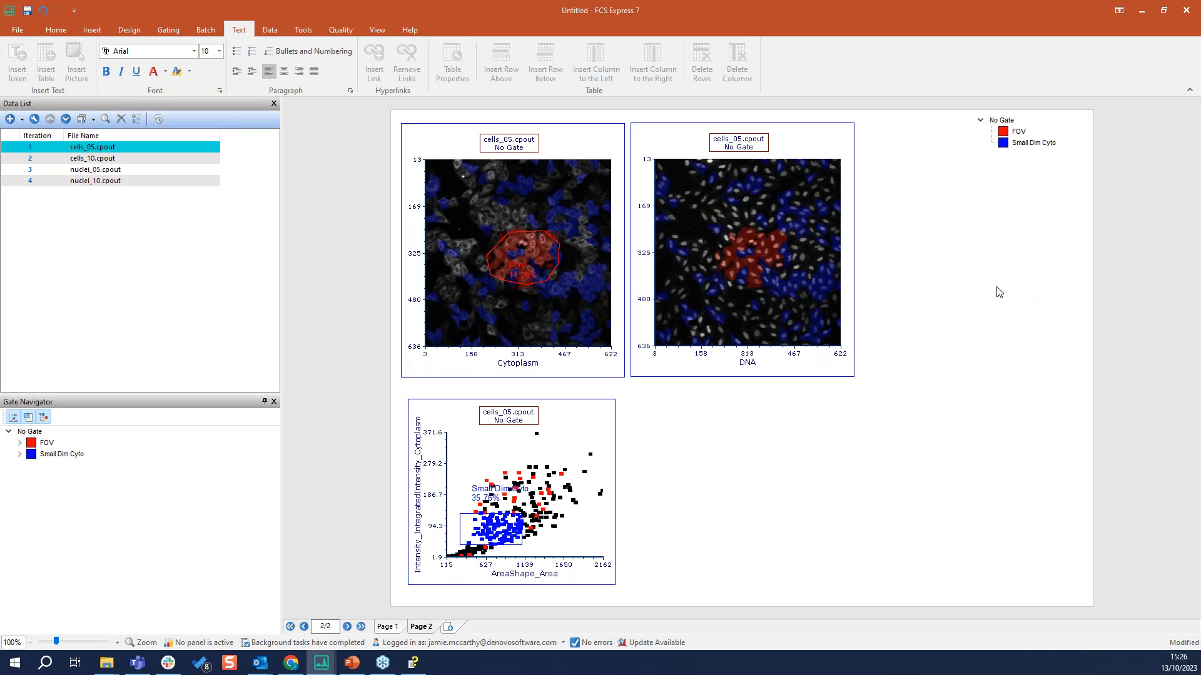
Insert a Data Grid for cells_05.cpout below the DNA plot and look through its rows and parameter columns
{"action": "left_click", "coordinate": [99, 30]}
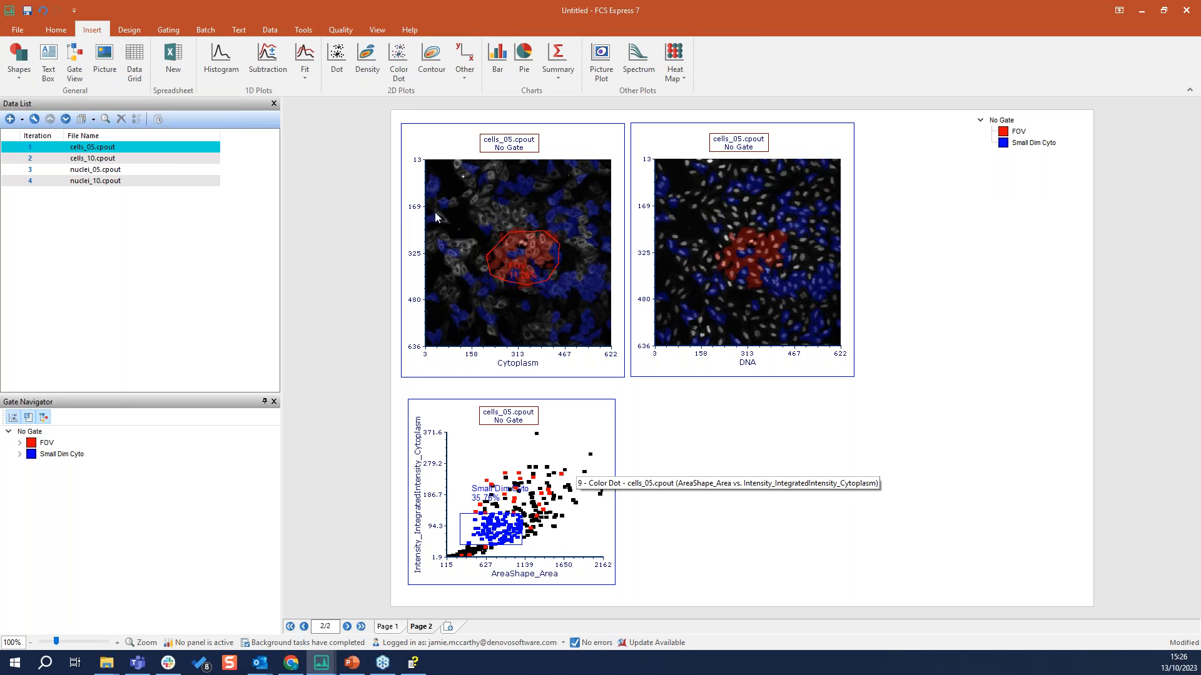
{"action": "left_click", "coordinate": [134, 63]}
{"action": "mouse_move", "coordinate": [656, 390]}
{"action": "left_mouse_down"}
{"action": "mouse_move", "coordinate": [844, 496]}
{"action": "mouse_move", "coordinate": [1011, 568]}
{"action": "left_mouse_up"}
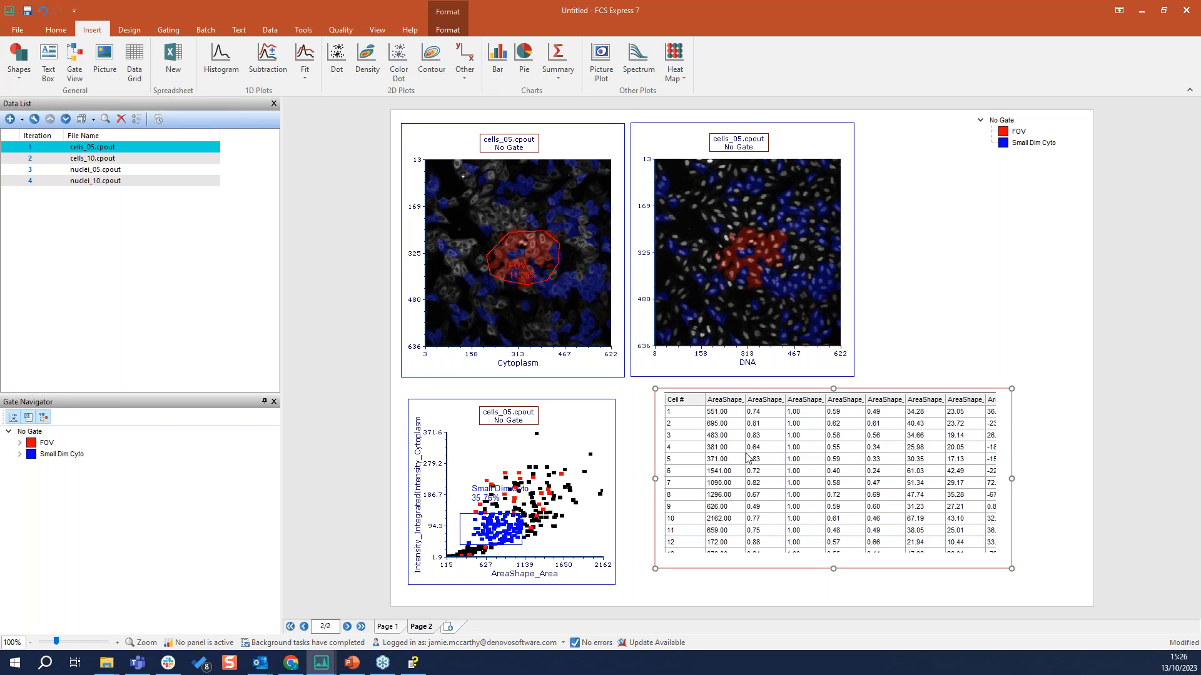
{"action": "left_click", "coordinate": [778, 461]}
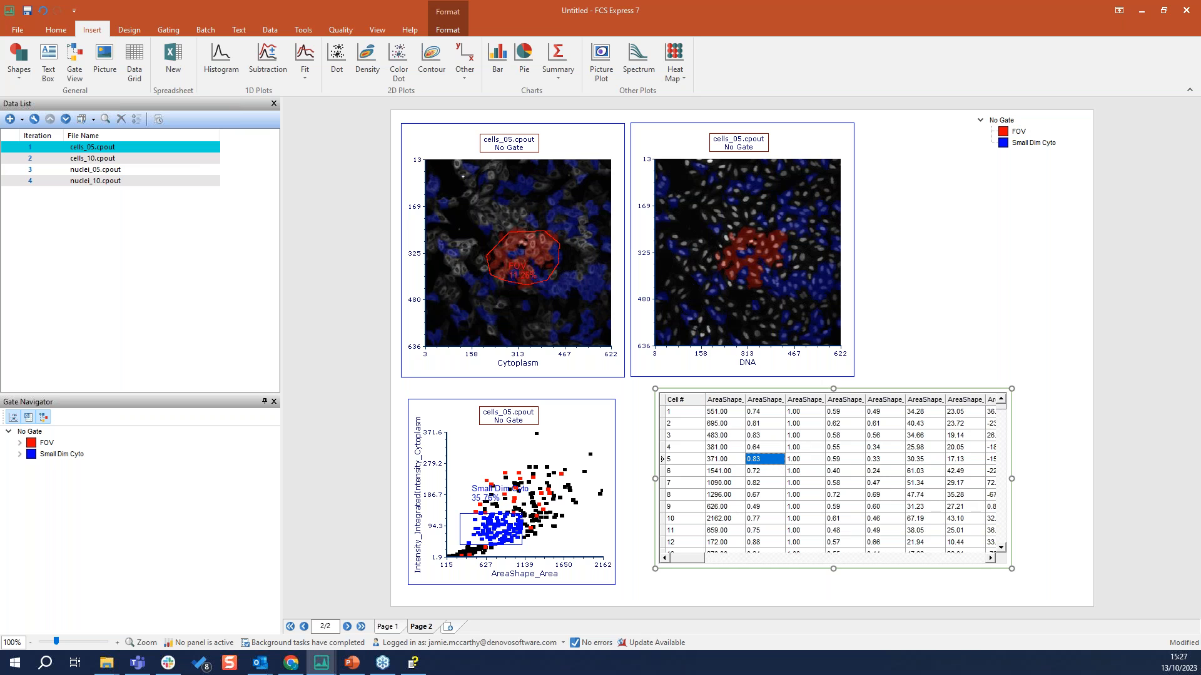
{"action": "mouse_move", "coordinate": [689, 562]}
{"action": "left_mouse_down"}
{"action": "mouse_move", "coordinate": [936, 569]}
{"action": "mouse_move", "coordinate": [678, 553]}
{"action": "left_mouse_up"}
{"action": "mouse_move", "coordinate": [1001, 406]}
{"action": "left_mouse_down"}
{"action": "mouse_move", "coordinate": [1002, 432]}
{"action": "mouse_move", "coordinate": [1002, 403]}
{"action": "left_mouse_up"}
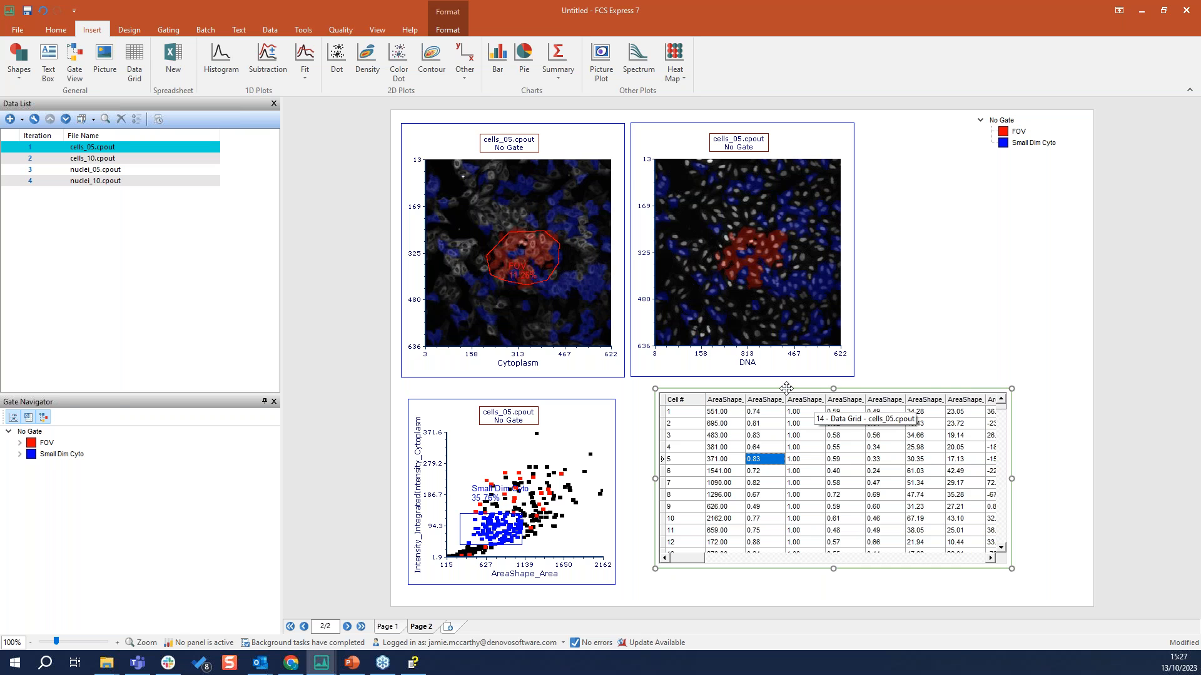
Set the Data Grid's Parameters To Display to only the checked items
{"action": "right_click", "coordinate": [786, 389]}
{"action": "left_click", "coordinate": [778, 391]}
{"action": "left_click", "coordinate": [448, 29]}
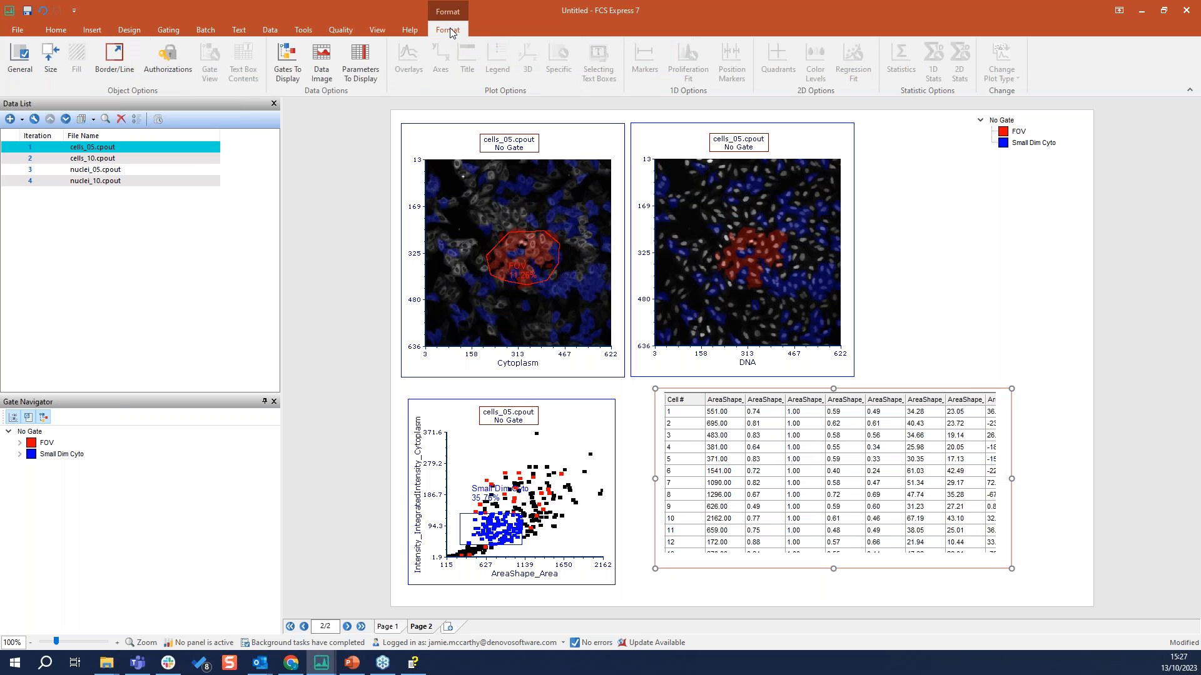
{"action": "left_click", "coordinate": [360, 63]}
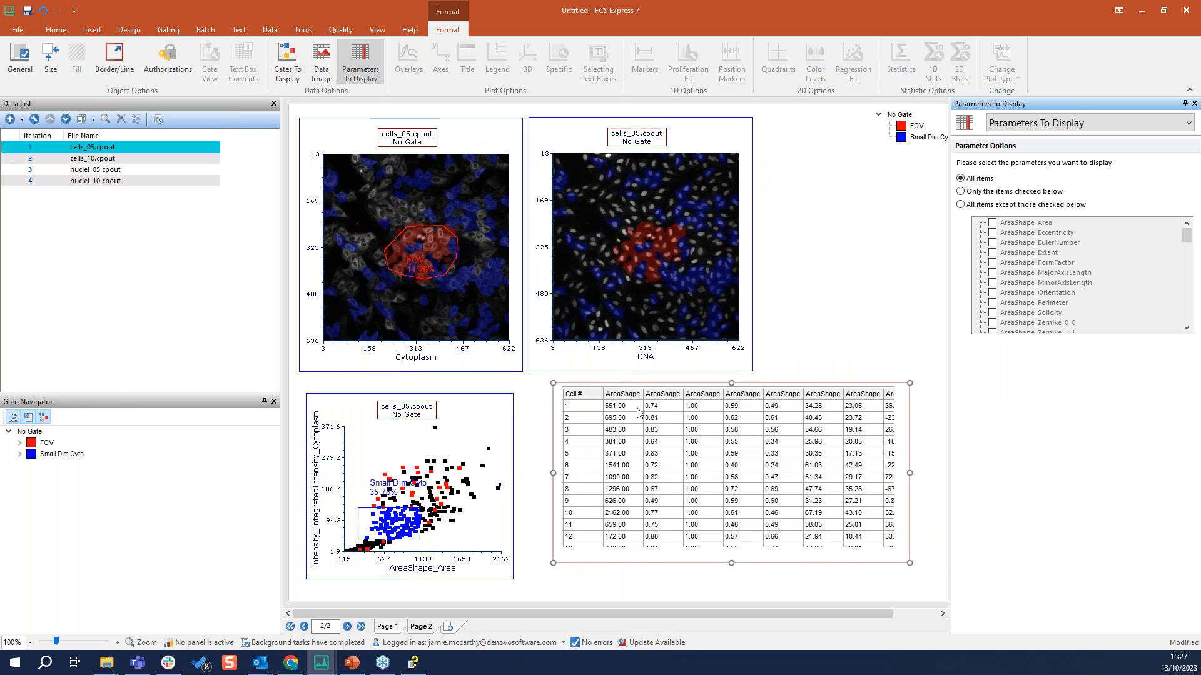
{"action": "left_click", "coordinate": [1014, 125]}
{"action": "left_click", "coordinate": [1014, 125]}
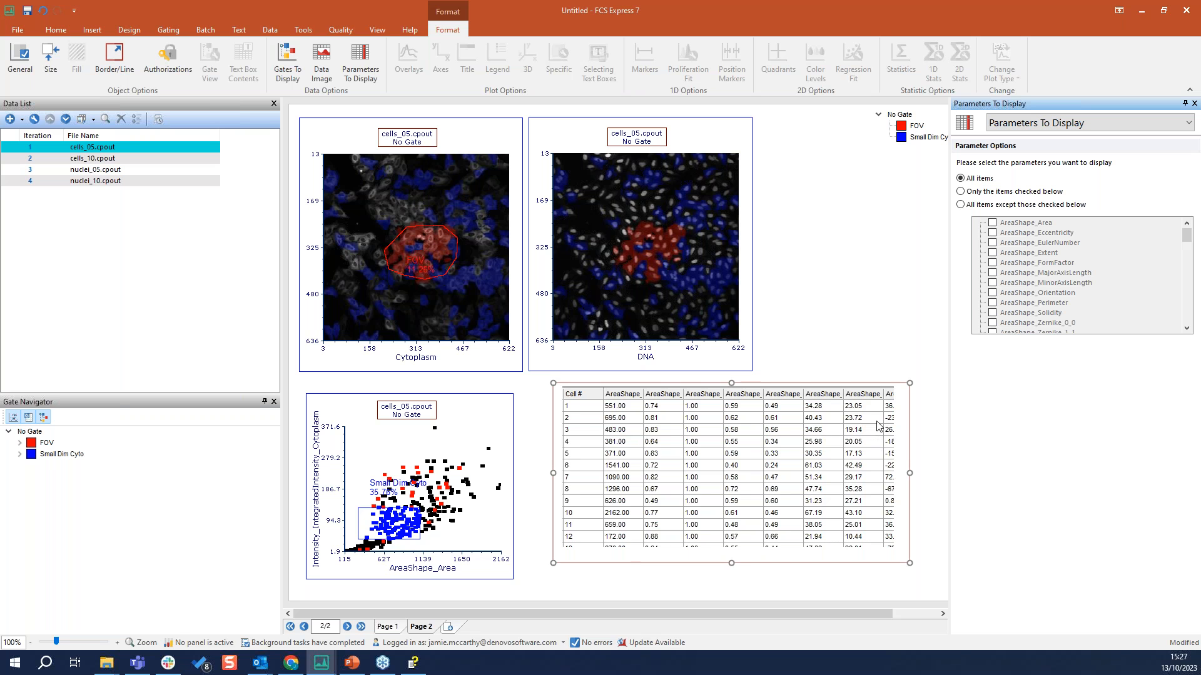
{"action": "left_click", "coordinate": [997, 193]}
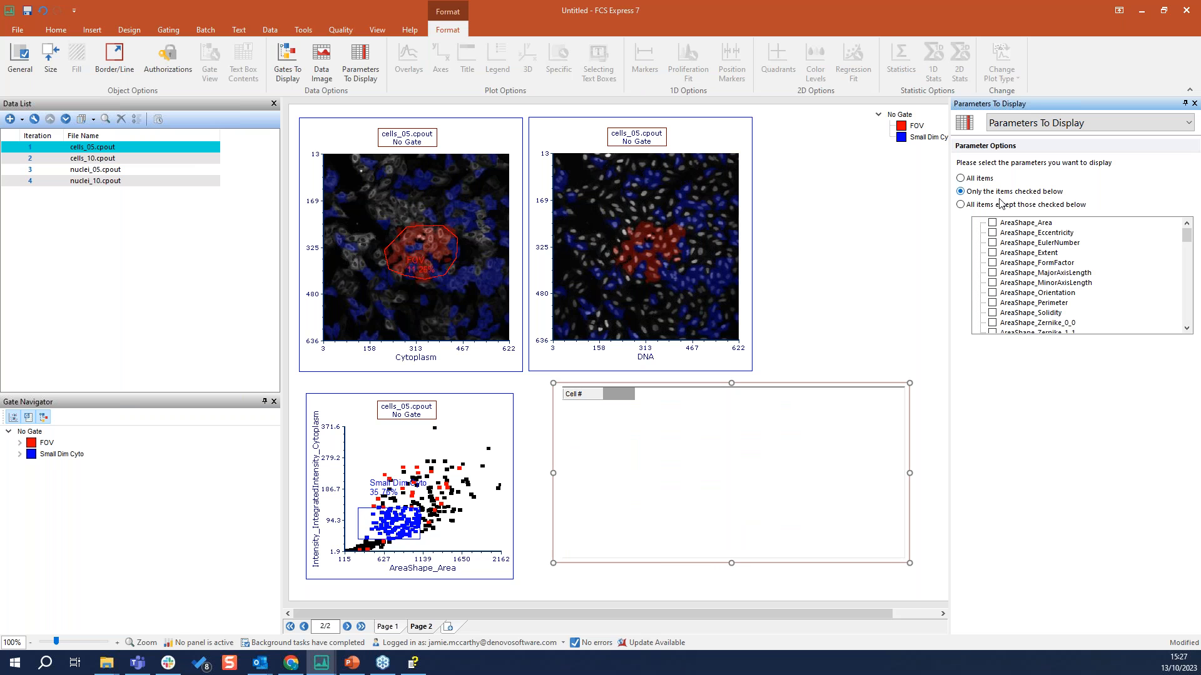
Display Intensity_IntegratedIntensity_Cytoplasm, Intensity_IntegratedIntensity_DNA, Cytoplasm and DNA in the Data Grid and narrow the grid slightly
{"action": "scroll", "coordinate": [1067, 267], "scroll_direction": "down", "scroll_amount": 12}
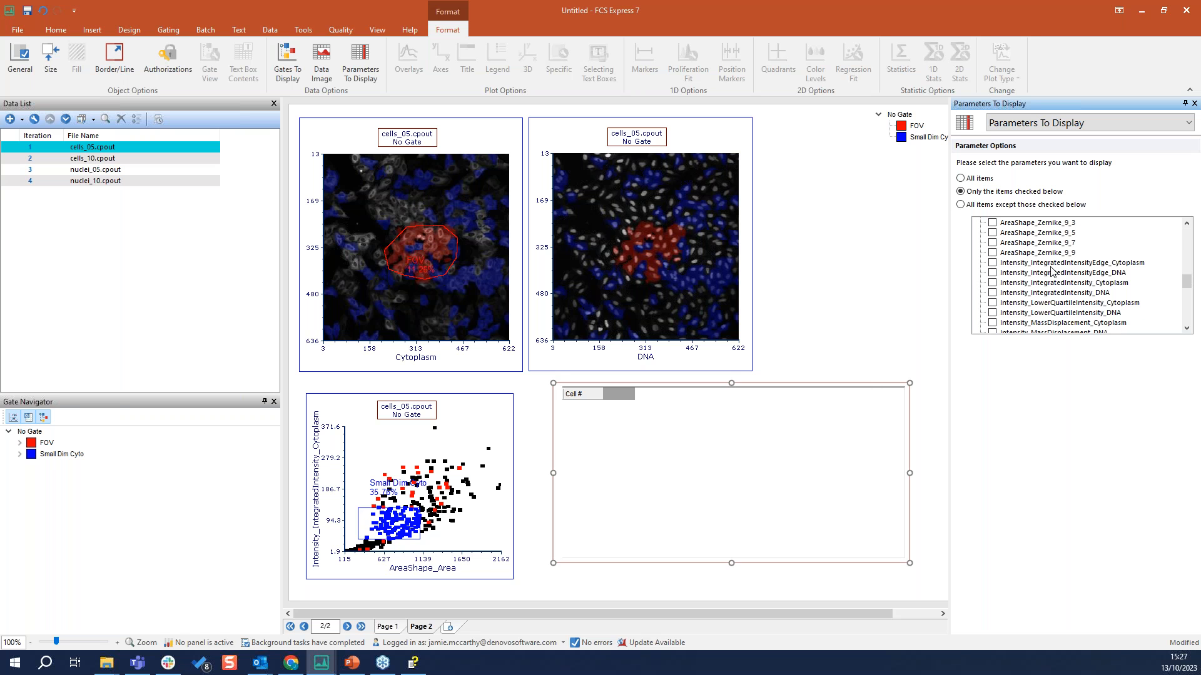
{"action": "left_click", "coordinate": [994, 283]}
{"action": "left_click", "coordinate": [994, 293]}
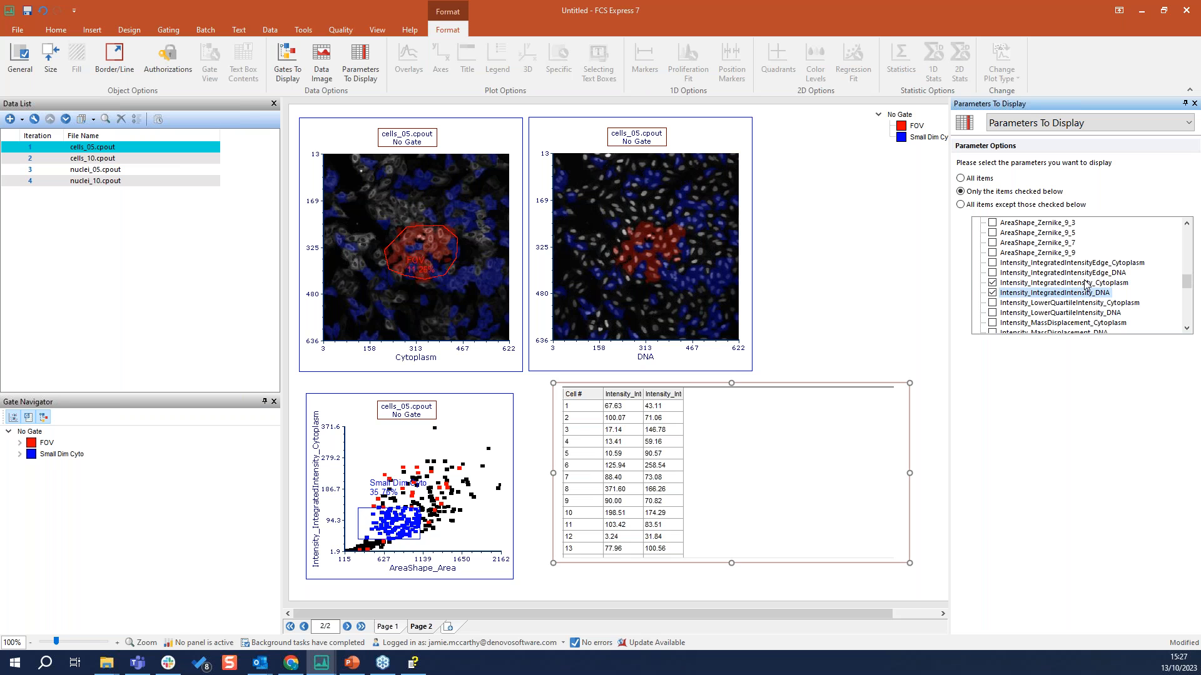
{"action": "scroll", "coordinate": [1086, 285], "scroll_direction": "down", "scroll_amount": 10}
{"action": "left_click", "coordinate": [994, 314]}
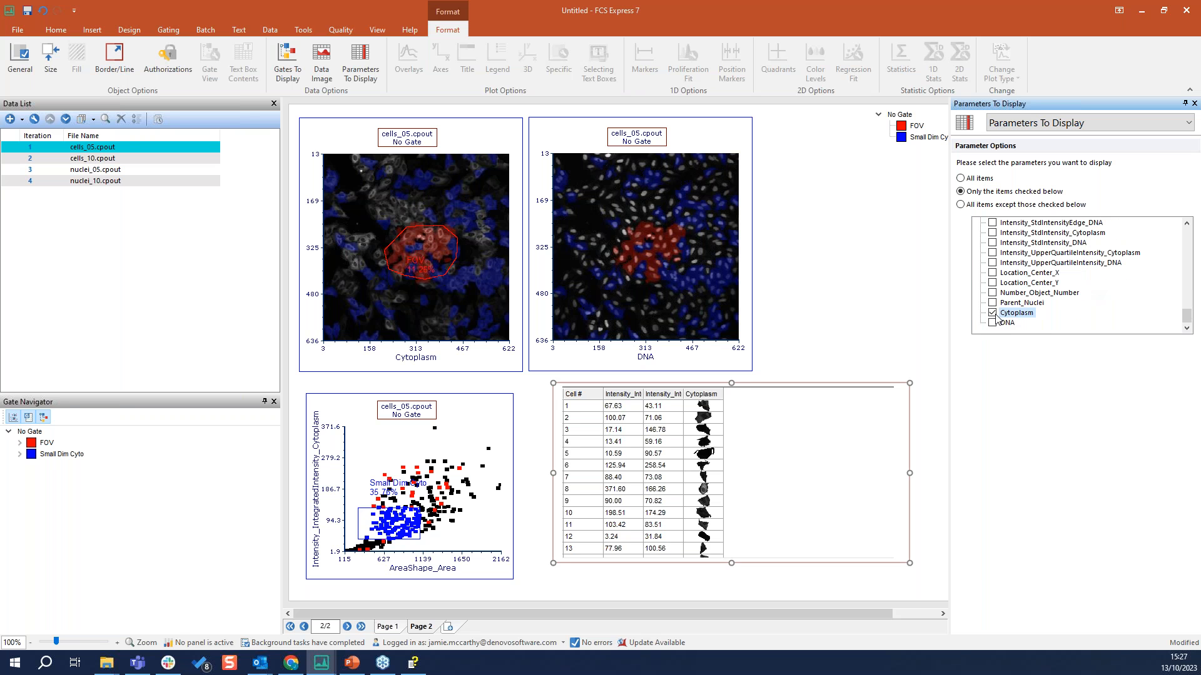
{"action": "left_click", "coordinate": [994, 324]}
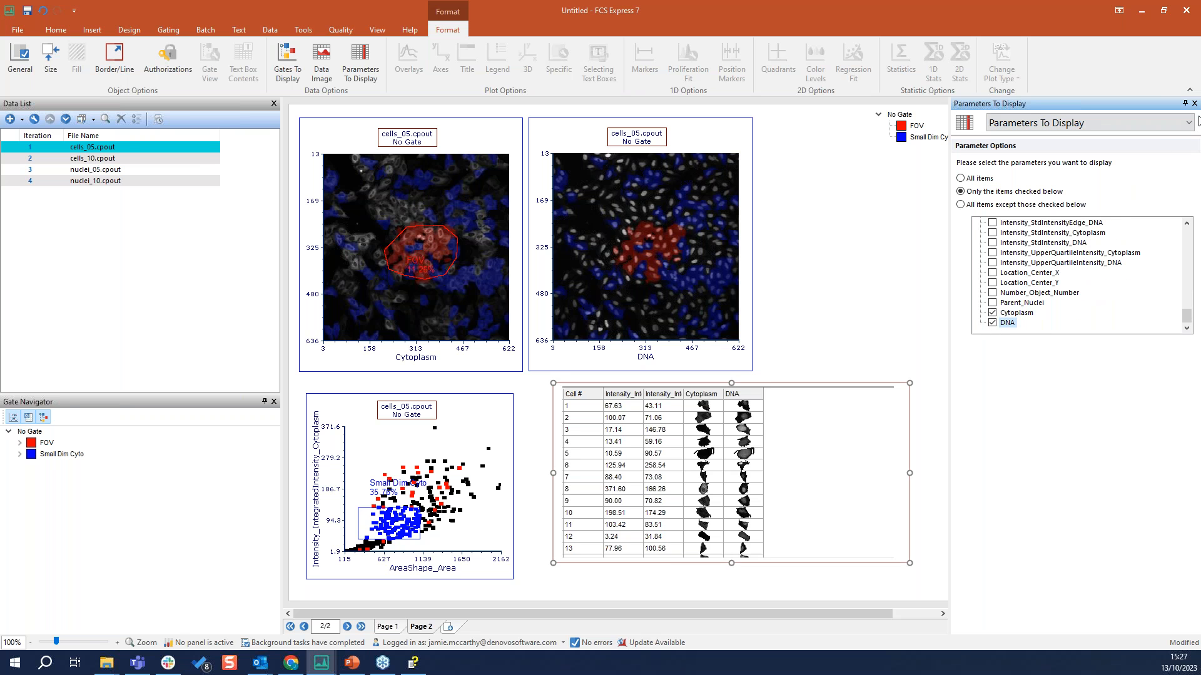
{"action": "left_click_drag", "start_coordinate": [911, 474], "coordinate": [896, 474]}
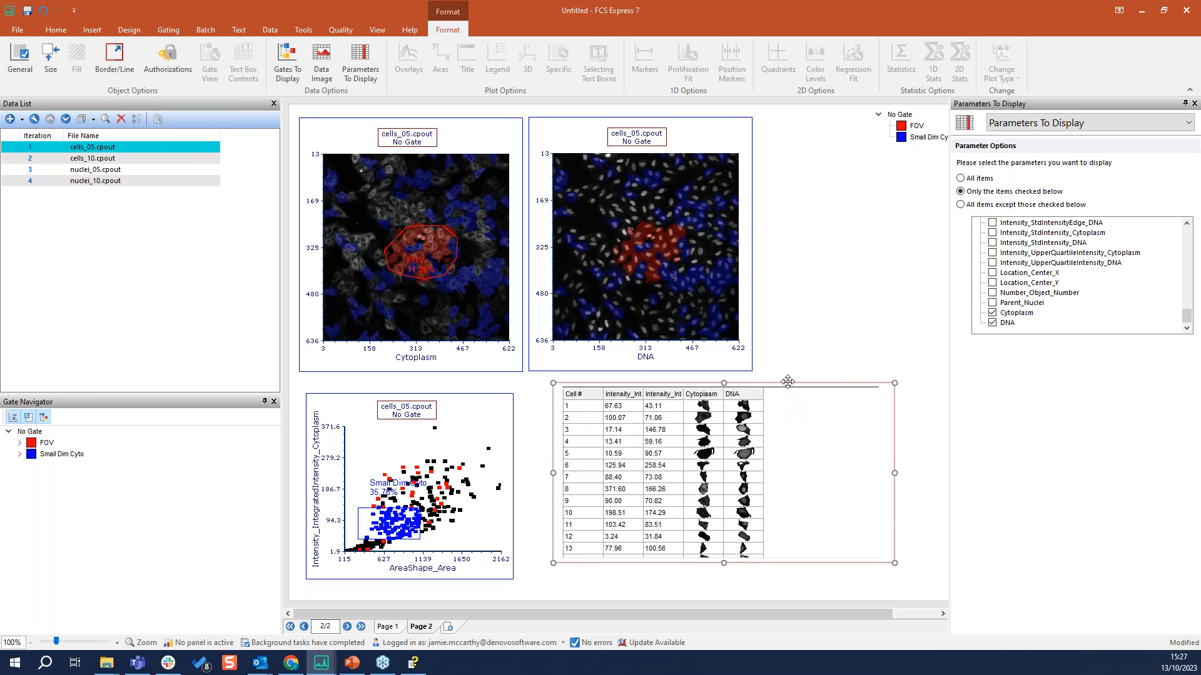
Place the DNA image of cell 3 from the Data Grid onto the blank area above the grid and delete it again
{"action": "left_click", "coordinate": [796, 451]}
{"action": "left_click", "coordinate": [743, 468]}
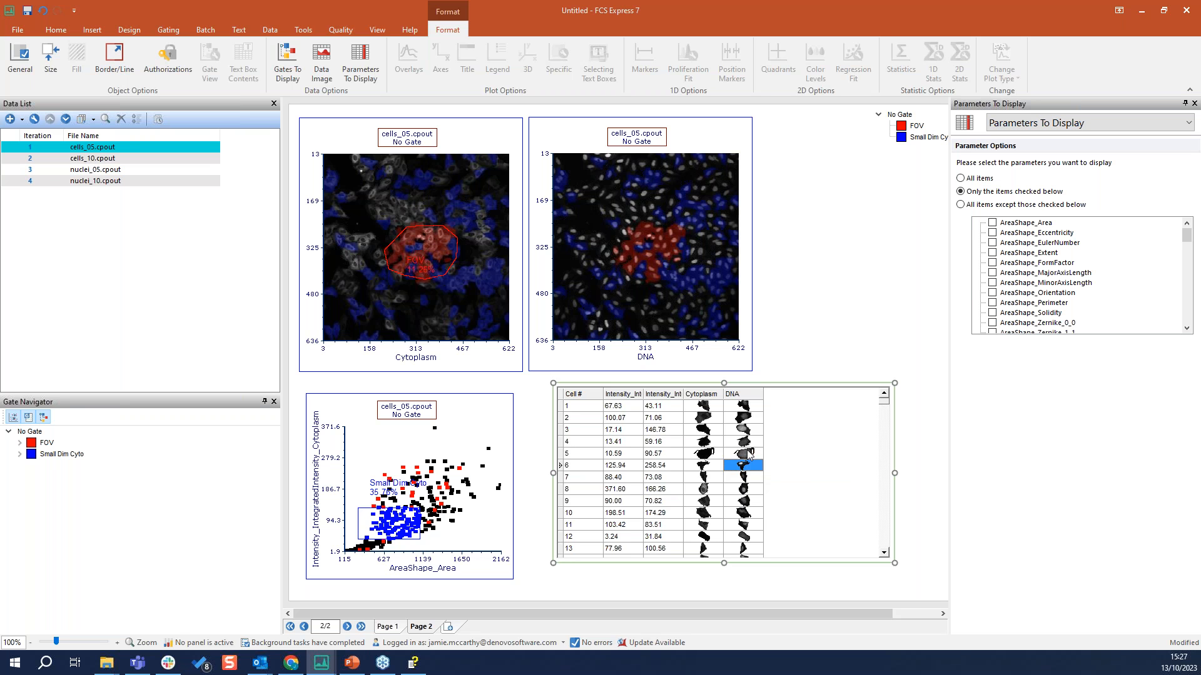
{"action": "left_click", "coordinate": [747, 430]}
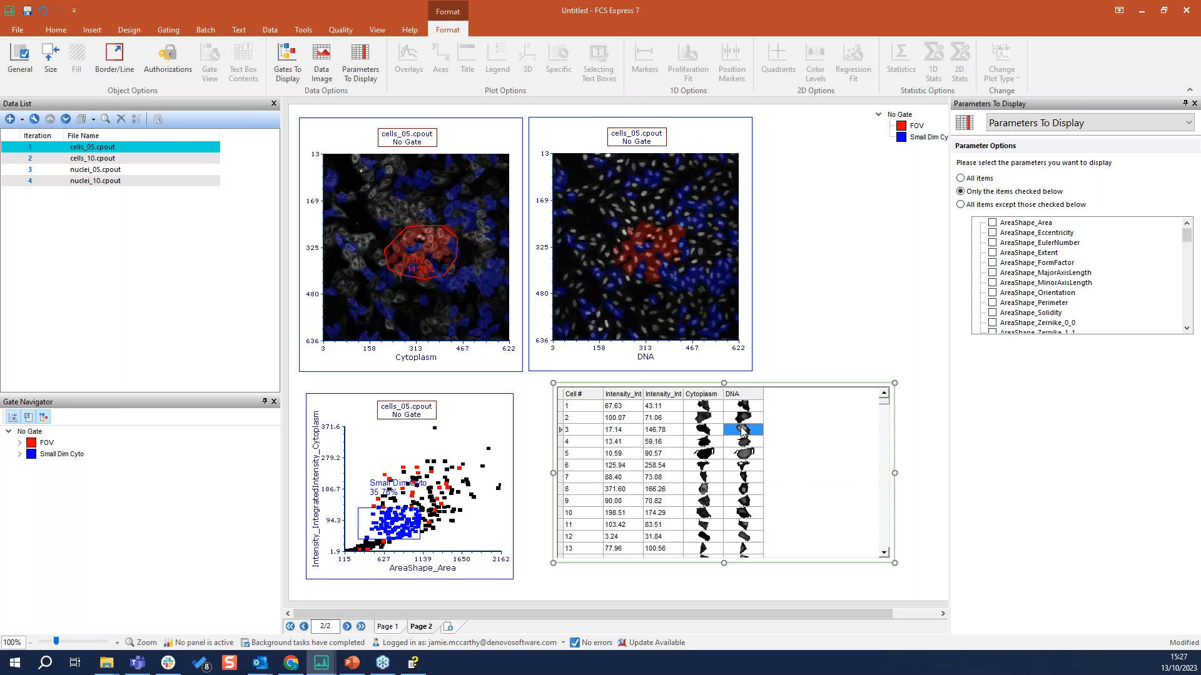
{"action": "left_click_drag", "start_coordinate": [744, 430], "coordinate": [843, 339]}
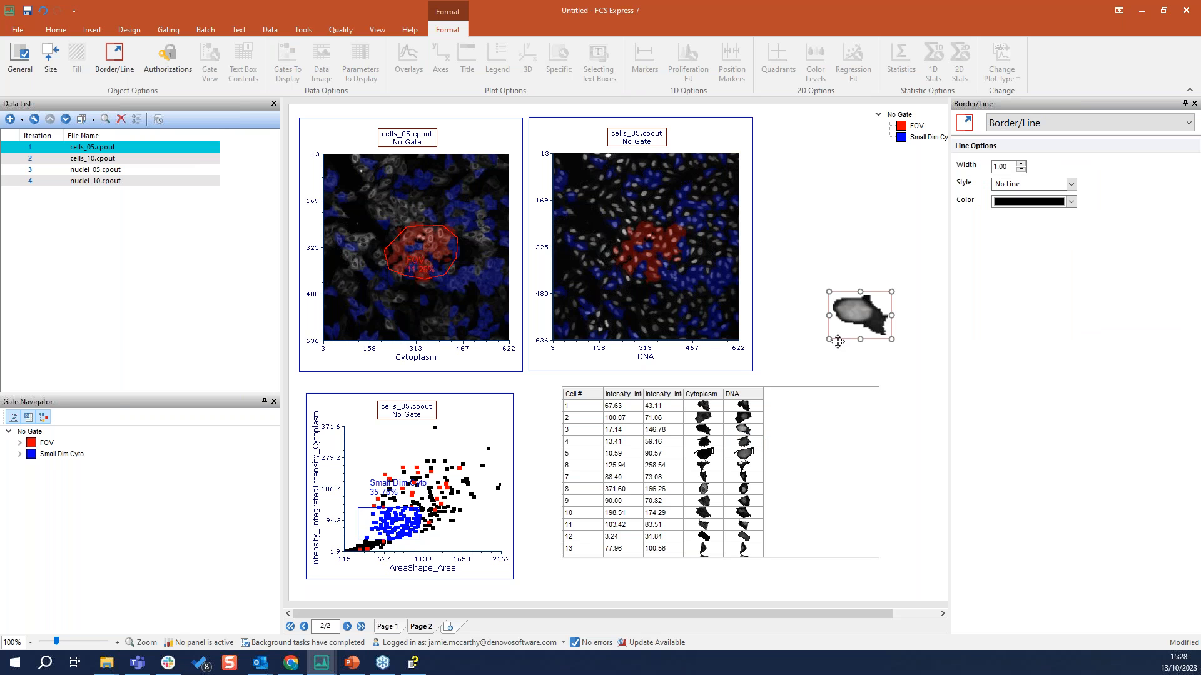
{"action": "key", "text": "Delete"}
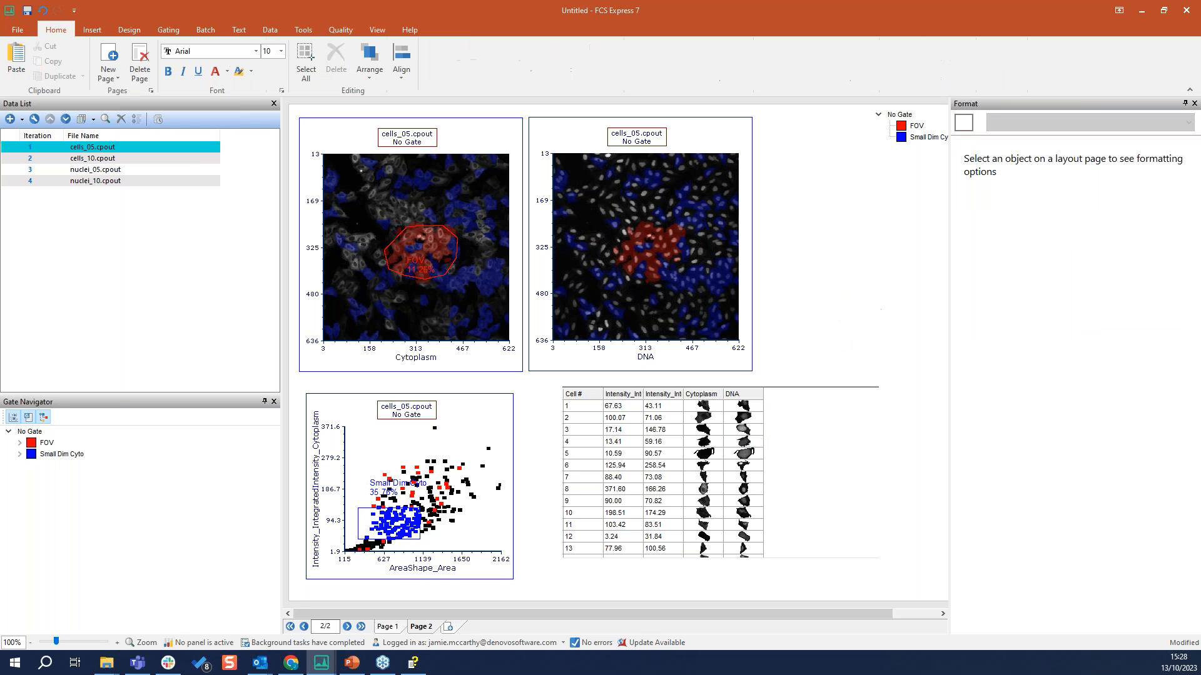
Show gate bars for all gates in the Data Grid and shift the Small Dim Cyto gate slightly on the scatter plot
{"action": "left_click", "coordinate": [805, 399]}
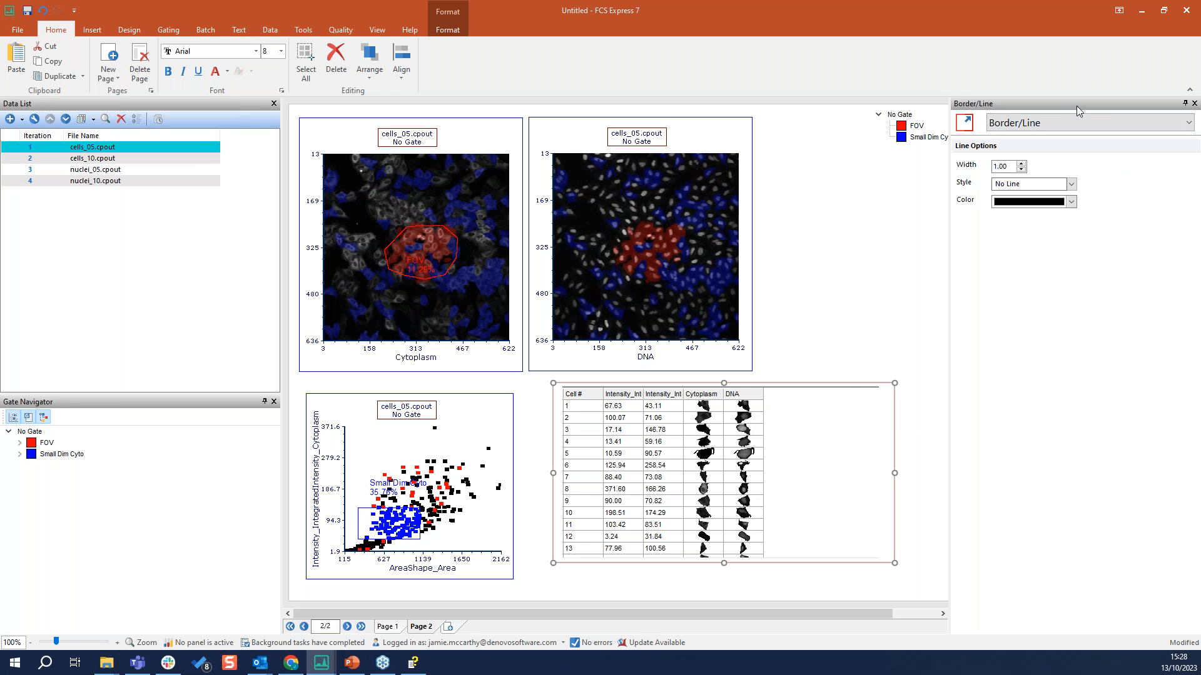
{"action": "left_click", "coordinate": [1068, 122]}
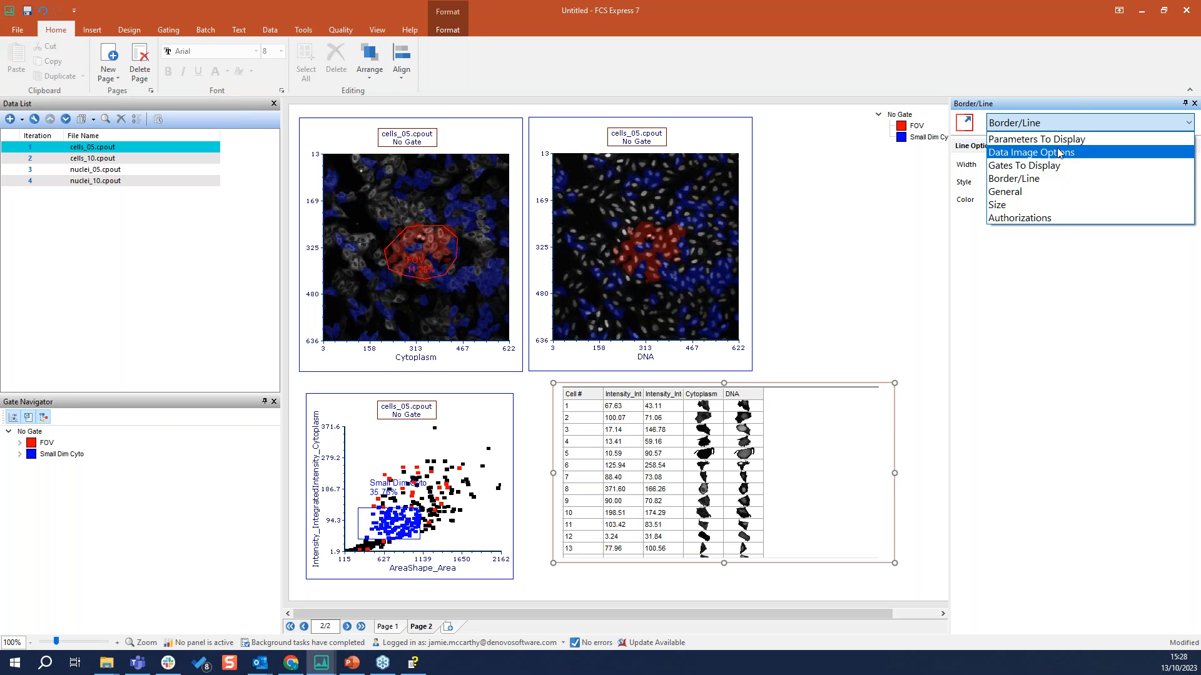
{"action": "left_click", "coordinate": [1044, 164]}
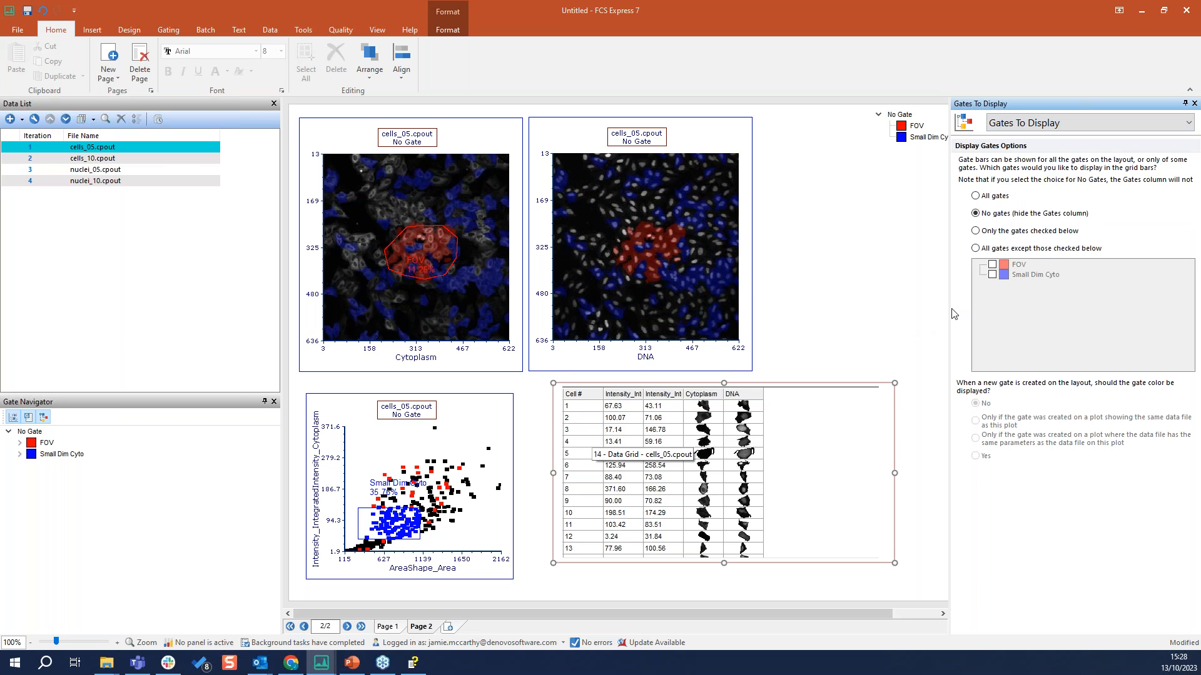
{"action": "left_click", "coordinate": [990, 198]}
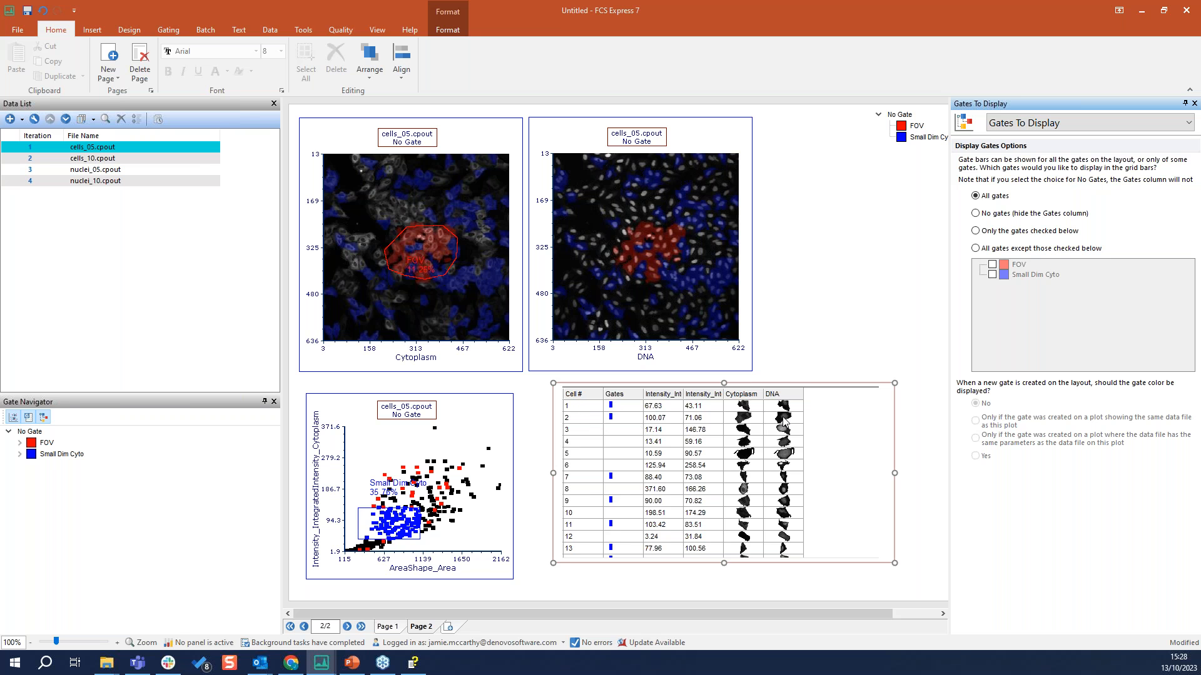
{"action": "mouse_move", "coordinate": [413, 540]}
{"action": "left_mouse_down"}
{"action": "mouse_move", "coordinate": [429, 526]}
{"action": "mouse_move", "coordinate": [412, 529]}
{"action": "left_mouse_up"}
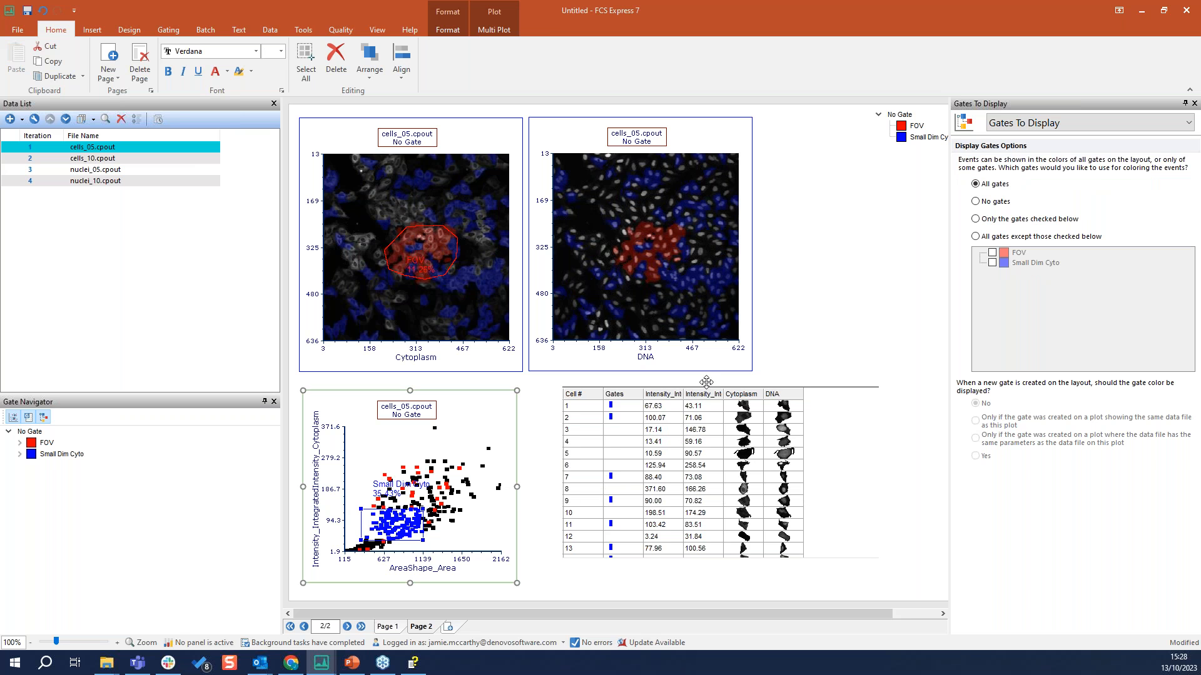
Apply the FOV gate to the Data Grid and move the FOV region slightly up and left on the Cytoplasm image
{"action": "left_click", "coordinate": [720, 392]}
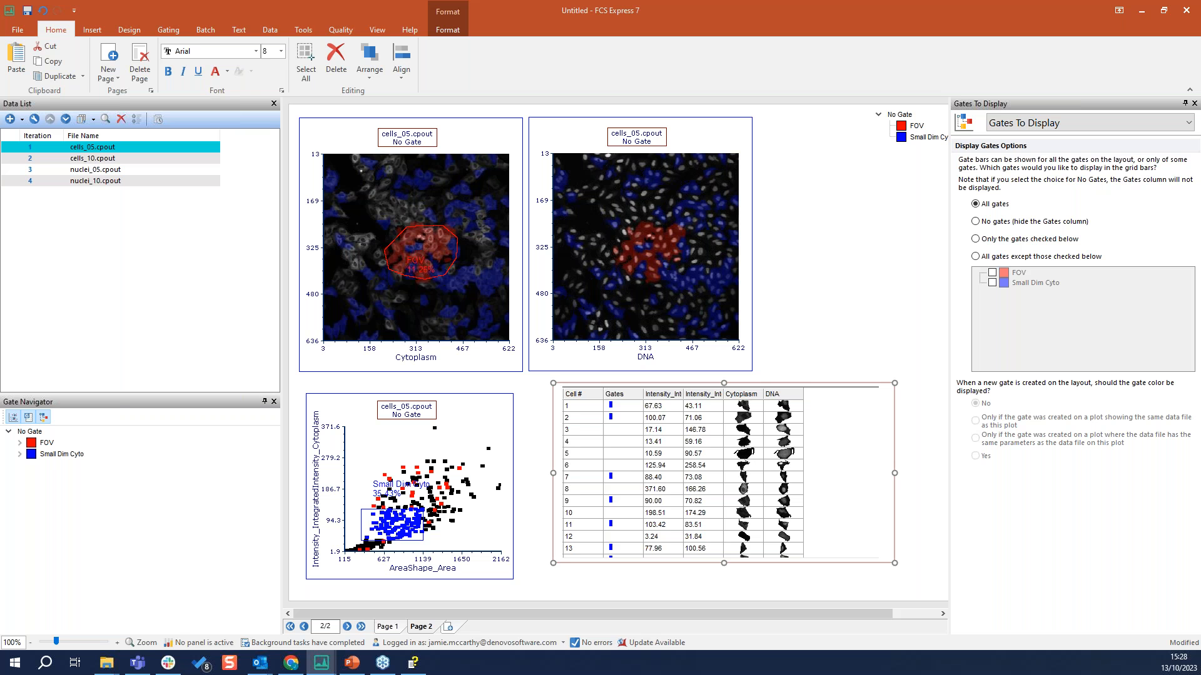
{"action": "left_click", "coordinate": [168, 29]}
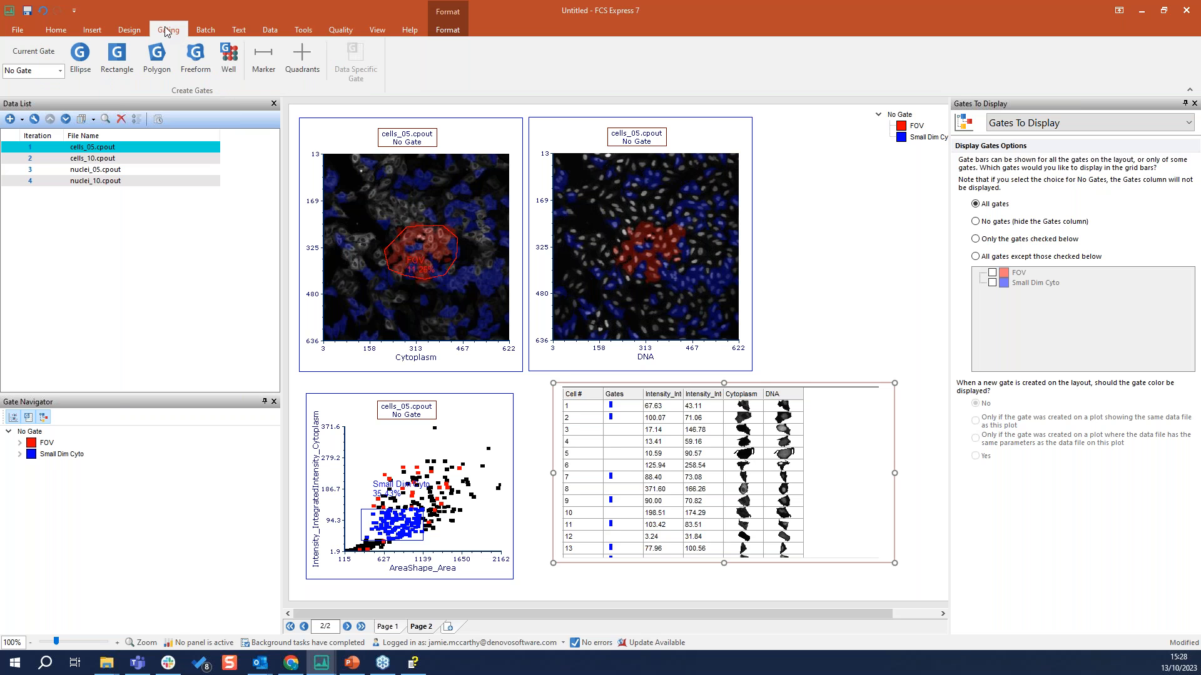
{"action": "left_click", "coordinate": [60, 74]}
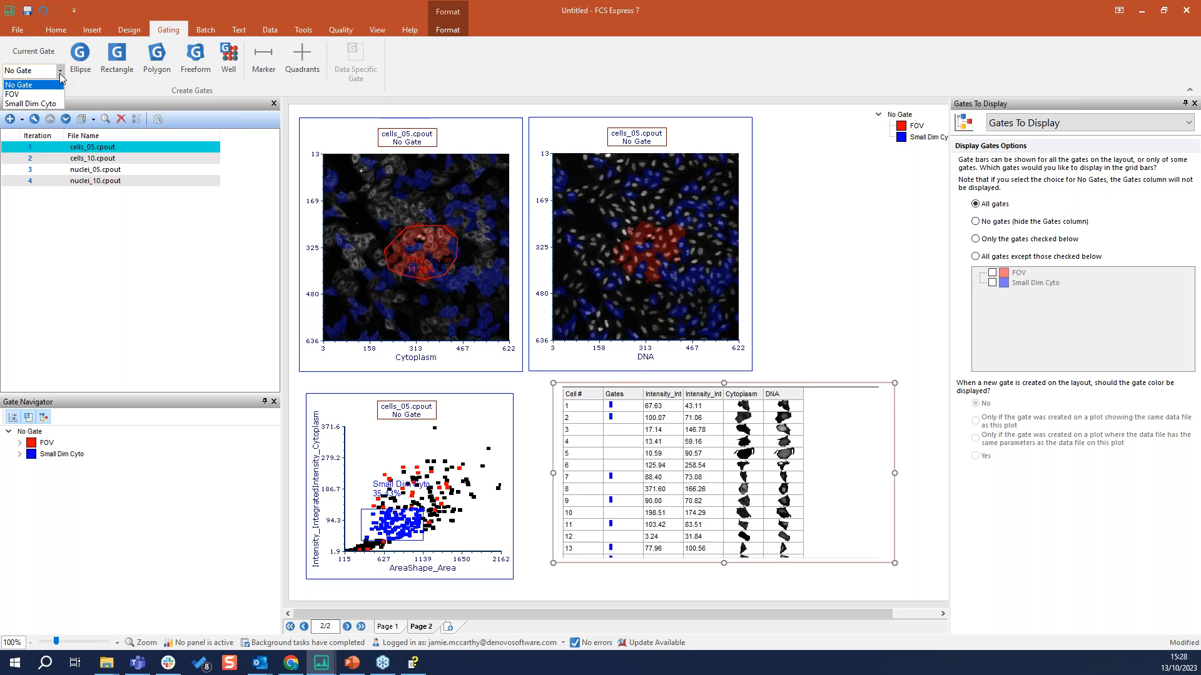
{"action": "left_click", "coordinate": [43, 90]}
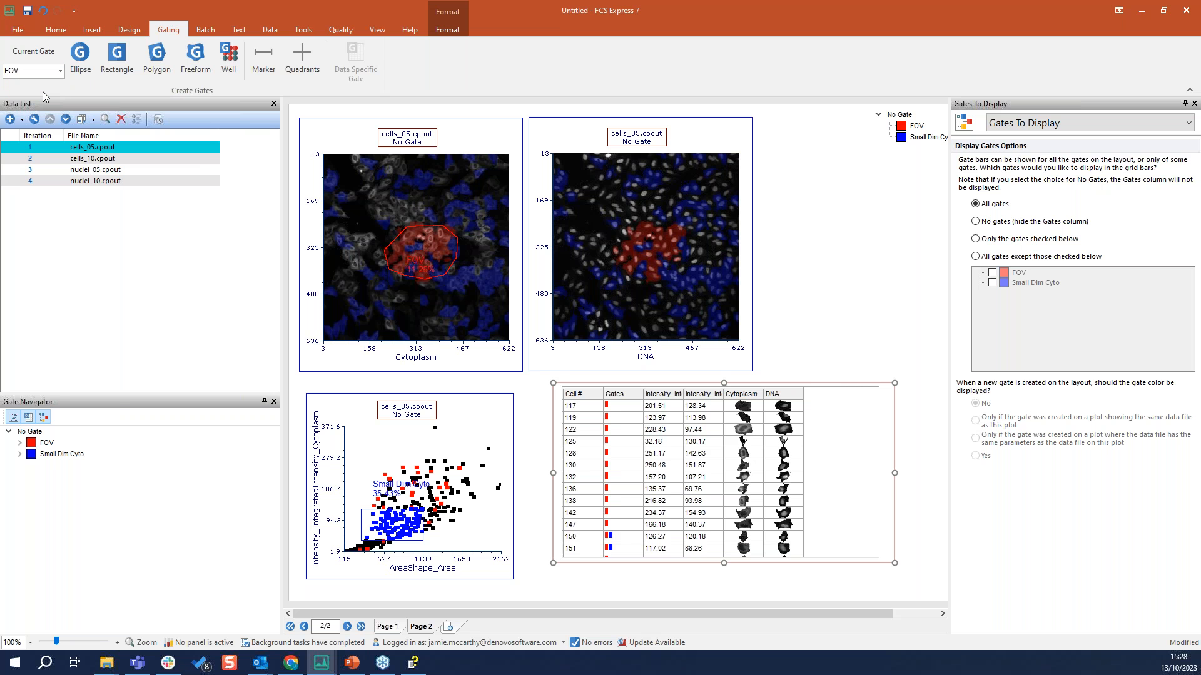
{"action": "mouse_move", "coordinate": [413, 253]}
{"action": "left_mouse_down"}
{"action": "mouse_move", "coordinate": [420, 241]}
{"action": "mouse_move", "coordinate": [405, 240]}
{"action": "left_mouse_up"}
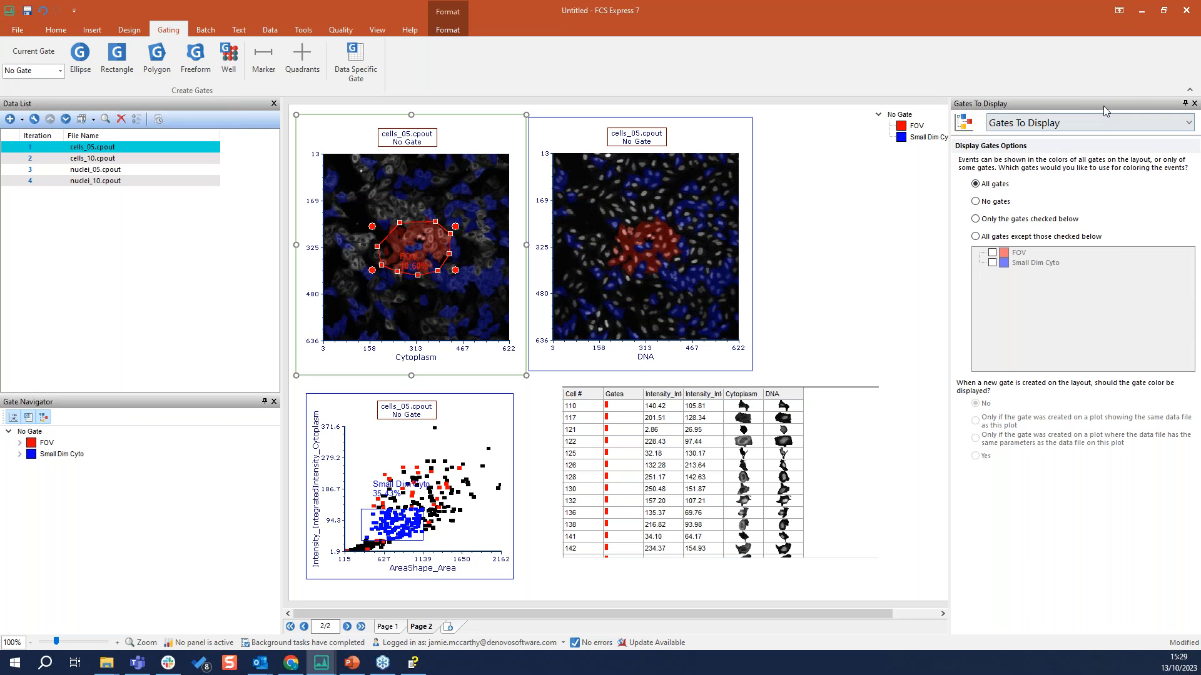
Close the formatting pane, narrow the Data Grid to its columns and move it to the page's lower-right corner
{"action": "left_click", "coordinate": [1194, 103]}
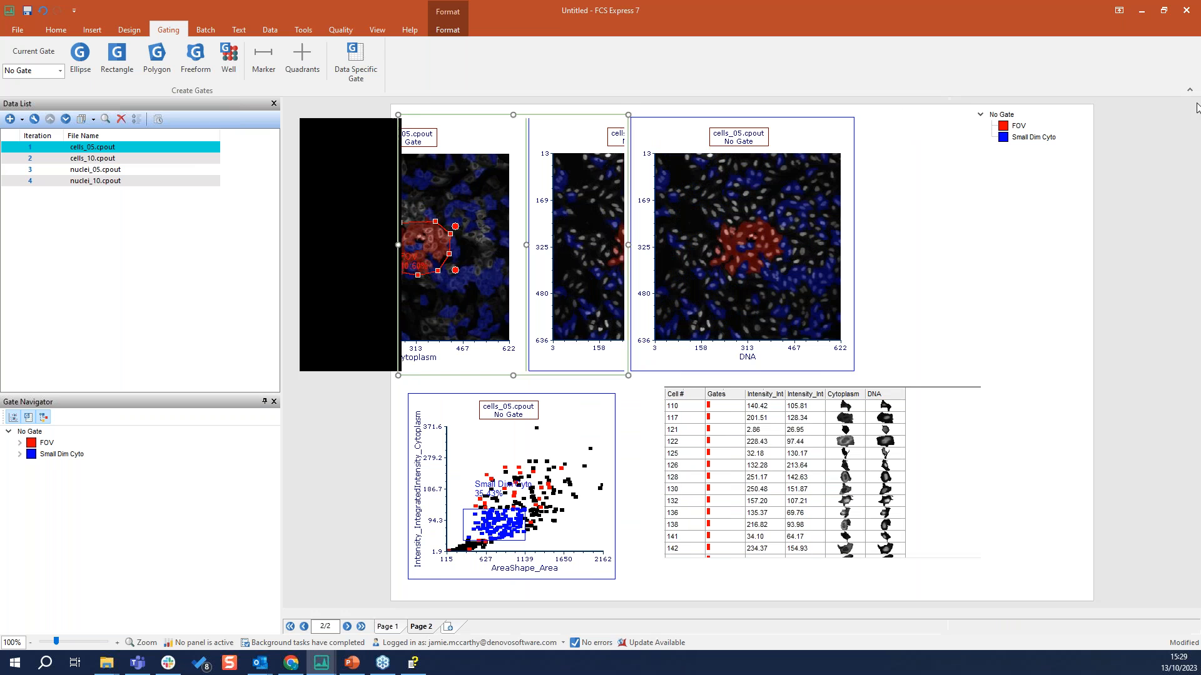
{"action": "left_click", "coordinate": [895, 413]}
{"action": "left_click_drag", "start_coordinate": [999, 482], "coordinate": [914, 481]}
{"action": "left_click_drag", "start_coordinate": [855, 388], "coordinate": [1032, 420]}
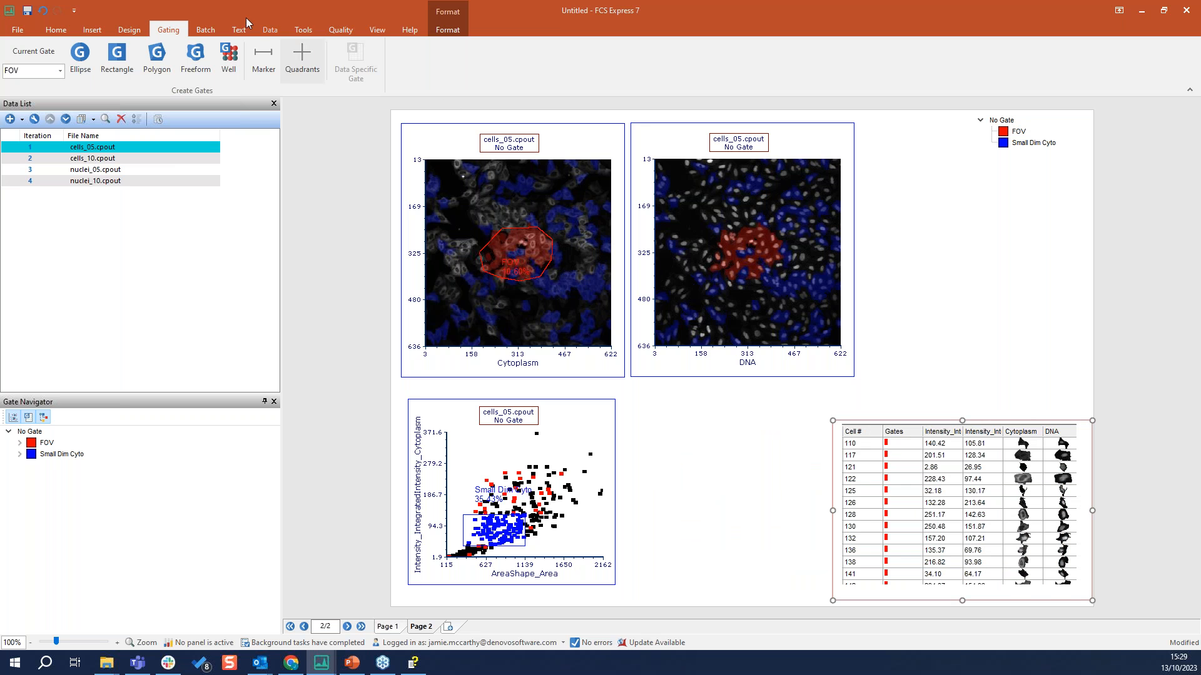
Insert a new spreadsheet on page 2
{"action": "left_click", "coordinate": [94, 31]}
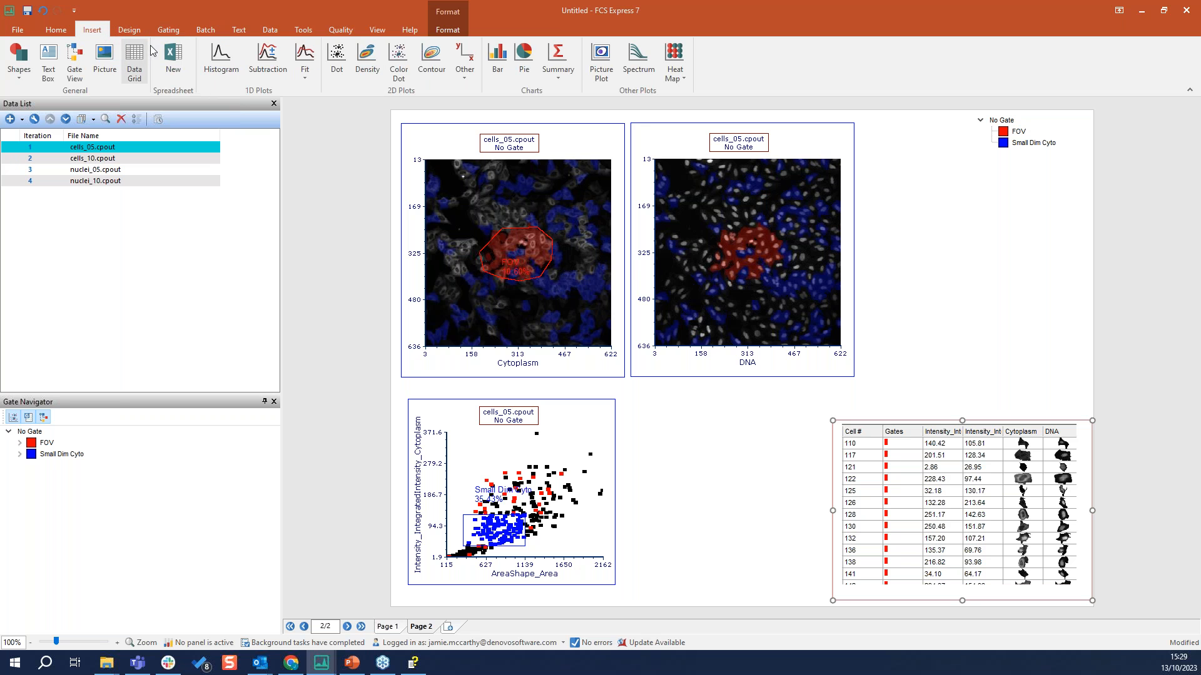
{"action": "left_click", "coordinate": [173, 60]}
{"action": "left_click", "coordinate": [714, 389]}
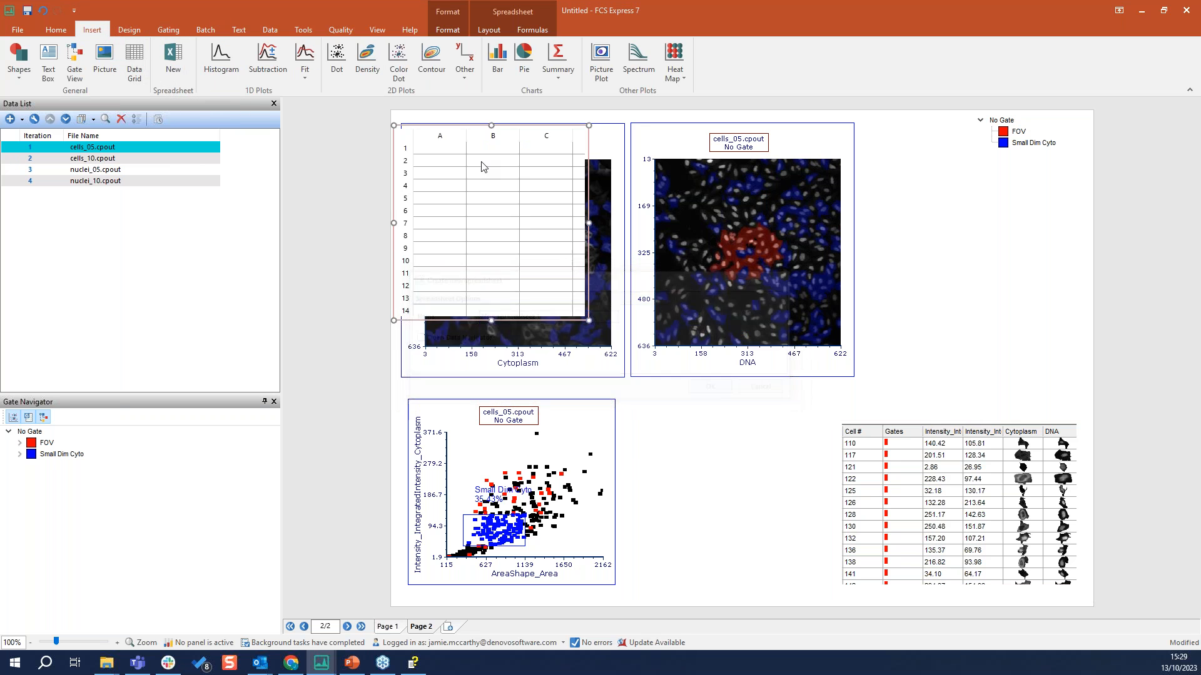
Move the spreadsheet below the DNA image and enter "FOV No of Events" in cell A3
{"action": "left_click_drag", "start_coordinate": [699, 341], "coordinate": [732, 397]}
{"action": "double_click", "coordinate": [686, 446]}
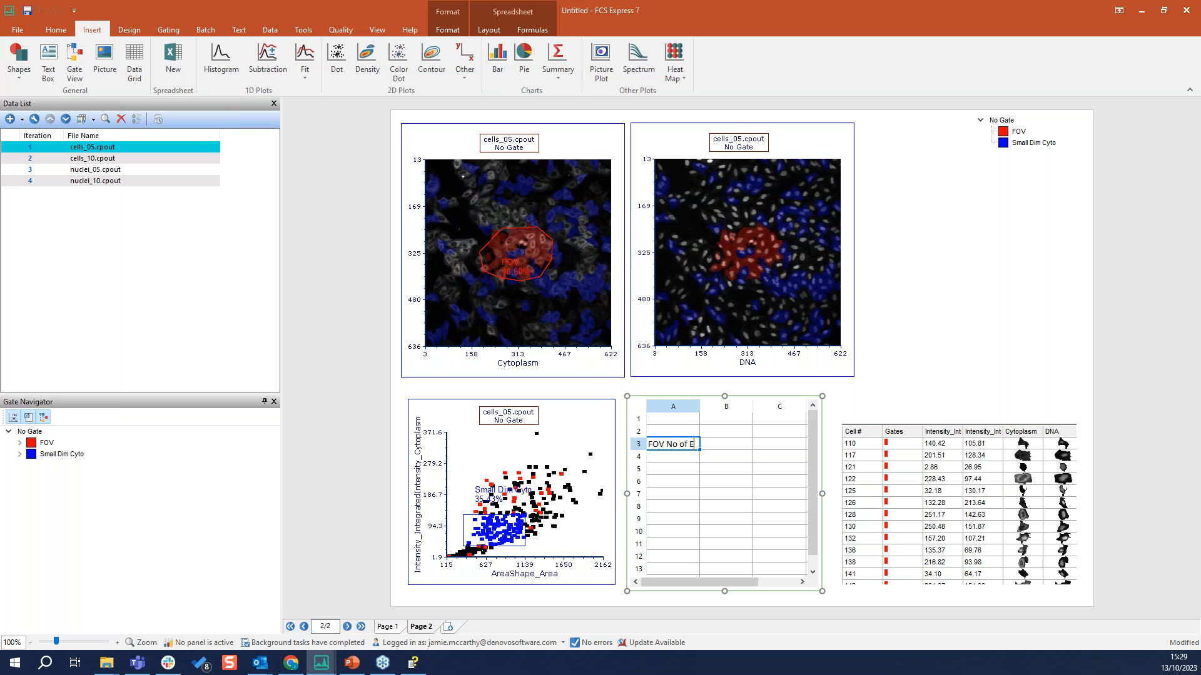
{"action": "left_click", "coordinate": [757, 472]}
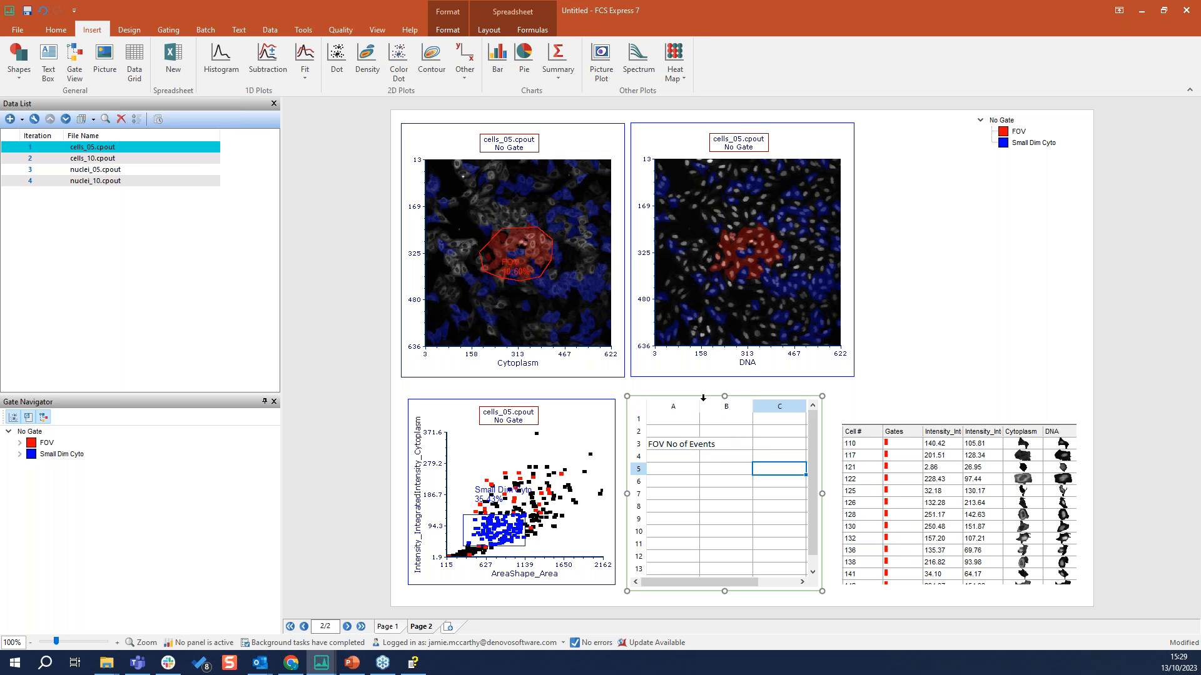
Widen column A to fit its label and enter "SDC % of All" in cell A4
{"action": "left_click_drag", "start_coordinate": [700, 407], "coordinate": [720, 407]}
{"action": "left_click", "coordinate": [678, 461]}
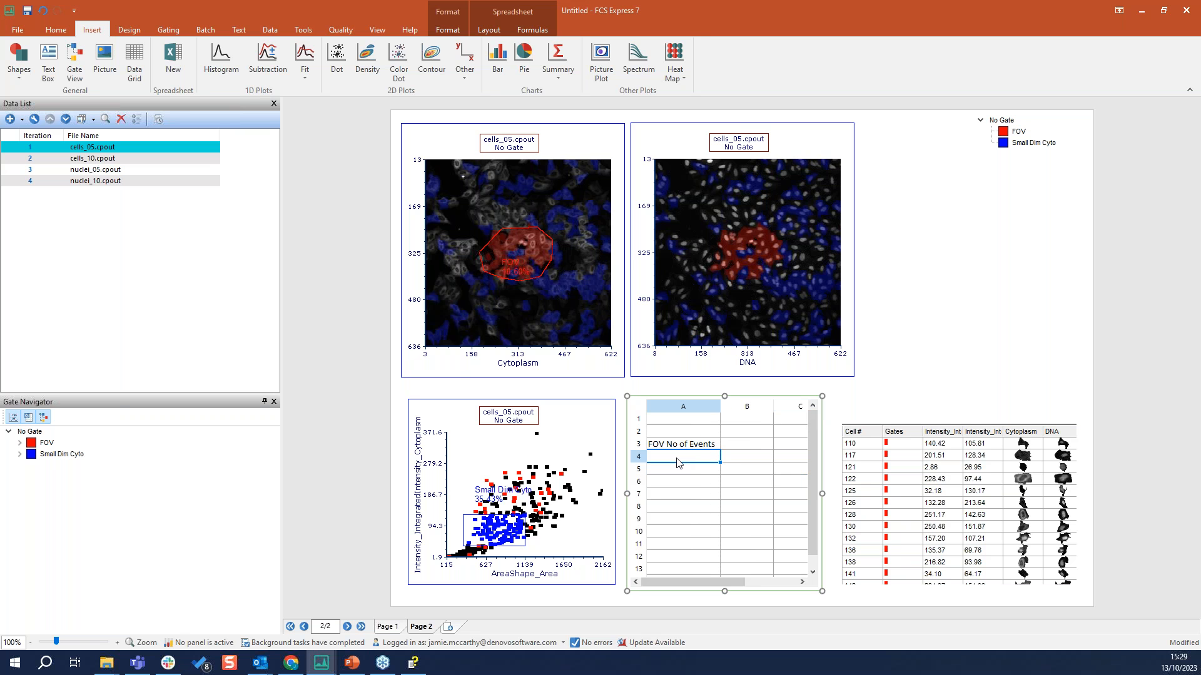
{"action": "type", "text": "SC"}
{"action": "left_click", "coordinate": [752, 483]}
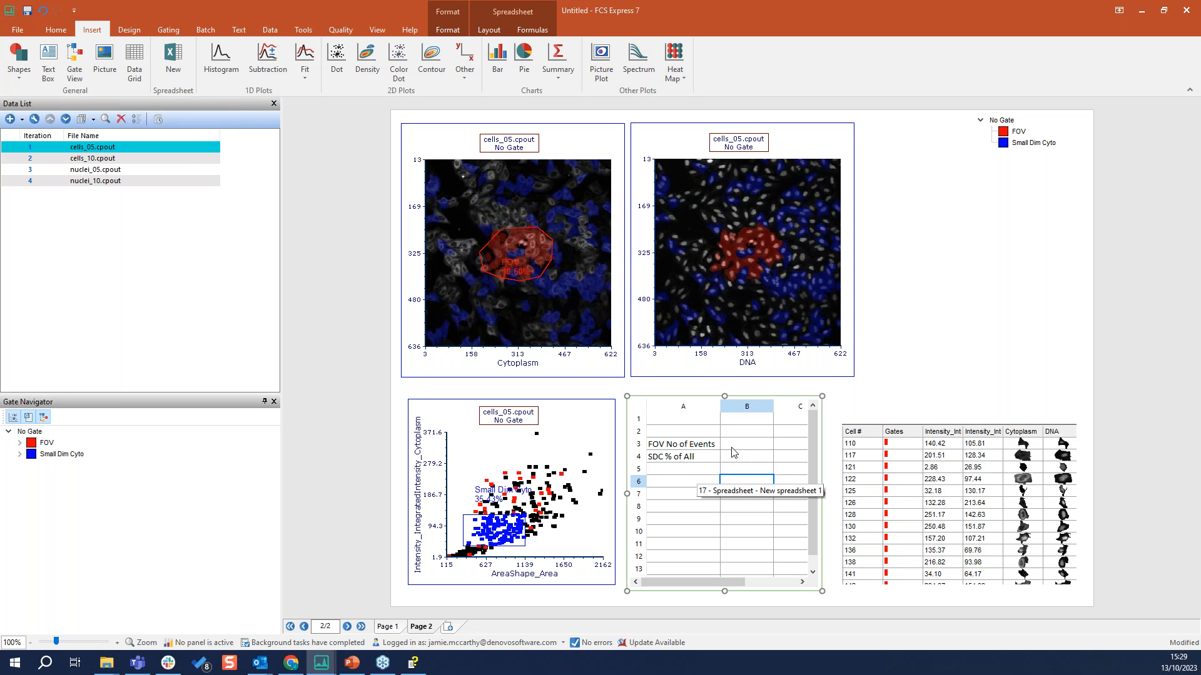
Insert the FOV gate's # of Events statistic in cell B3 and shift the FOV region slightly down and left on the Cytoplasm image
{"action": "left_click", "coordinate": [519, 259]}
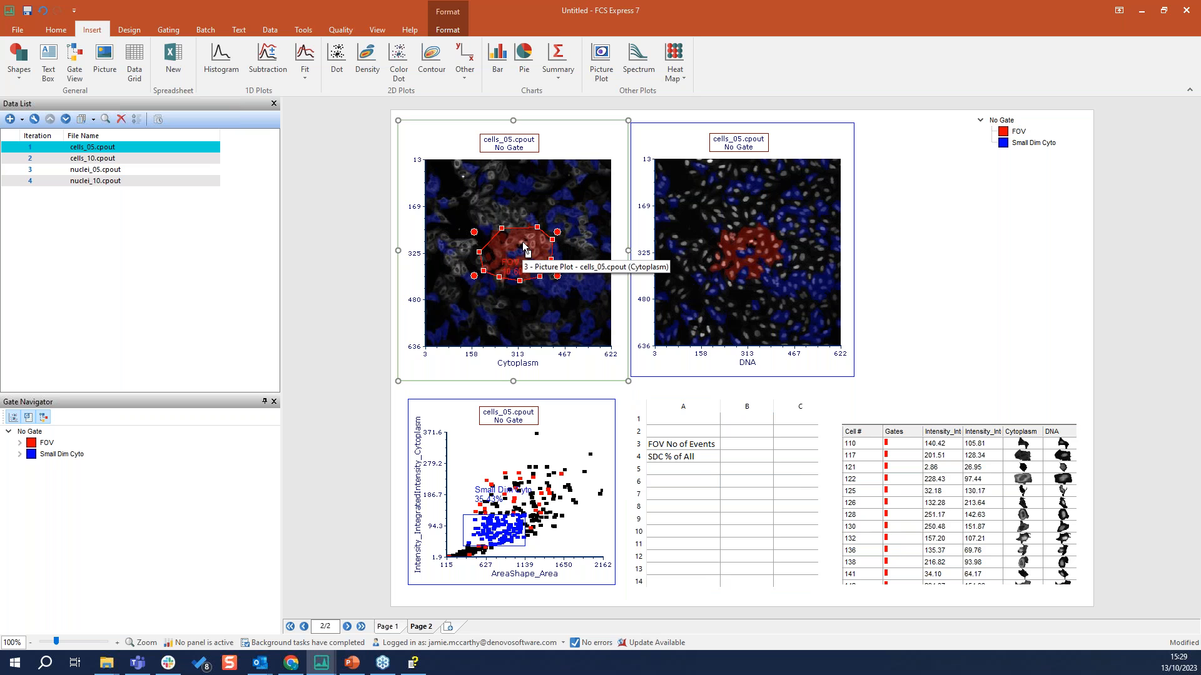
{"action": "left_click_drag", "start_coordinate": [524, 247], "coordinate": [579, 298]}
{"action": "left_click_drag", "start_coordinate": [755, 450], "coordinate": [743, 445]}
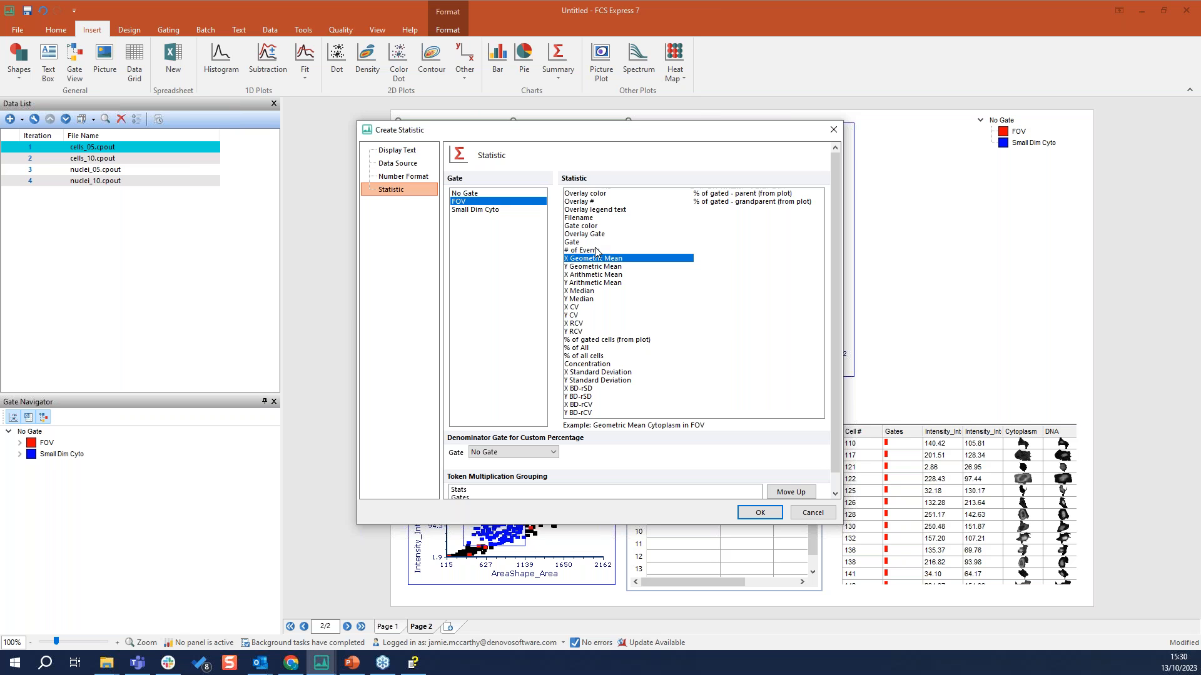
{"action": "left_click", "coordinate": [576, 250]}
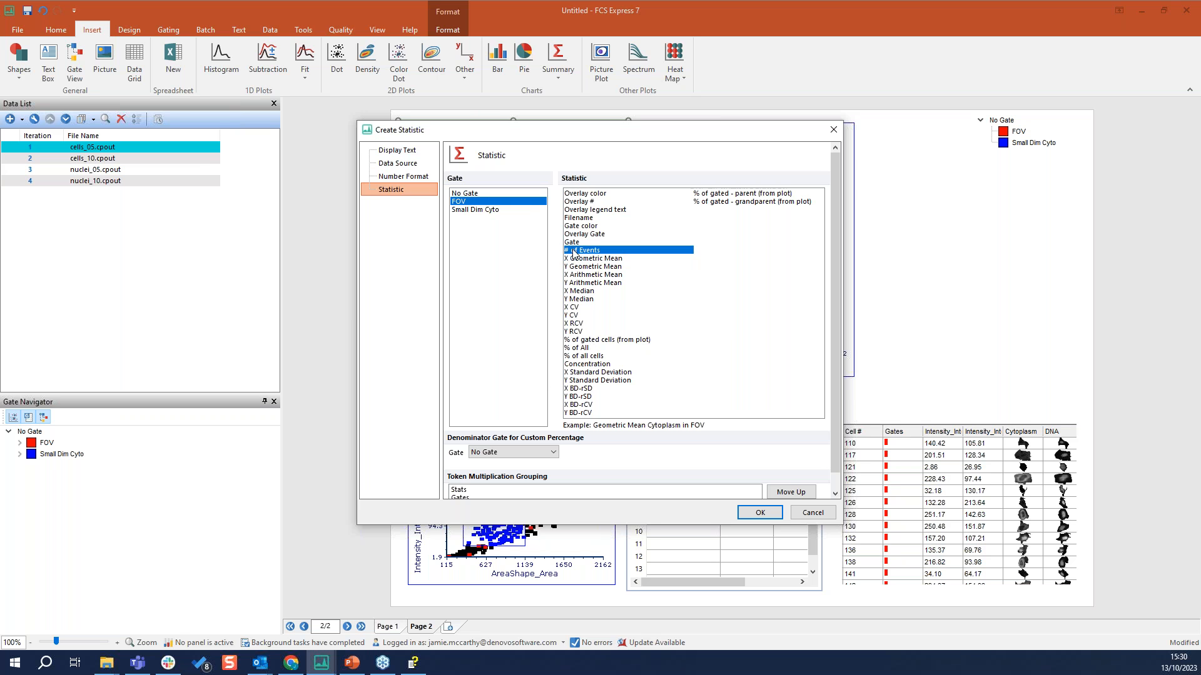
{"action": "left_click", "coordinate": [760, 513]}
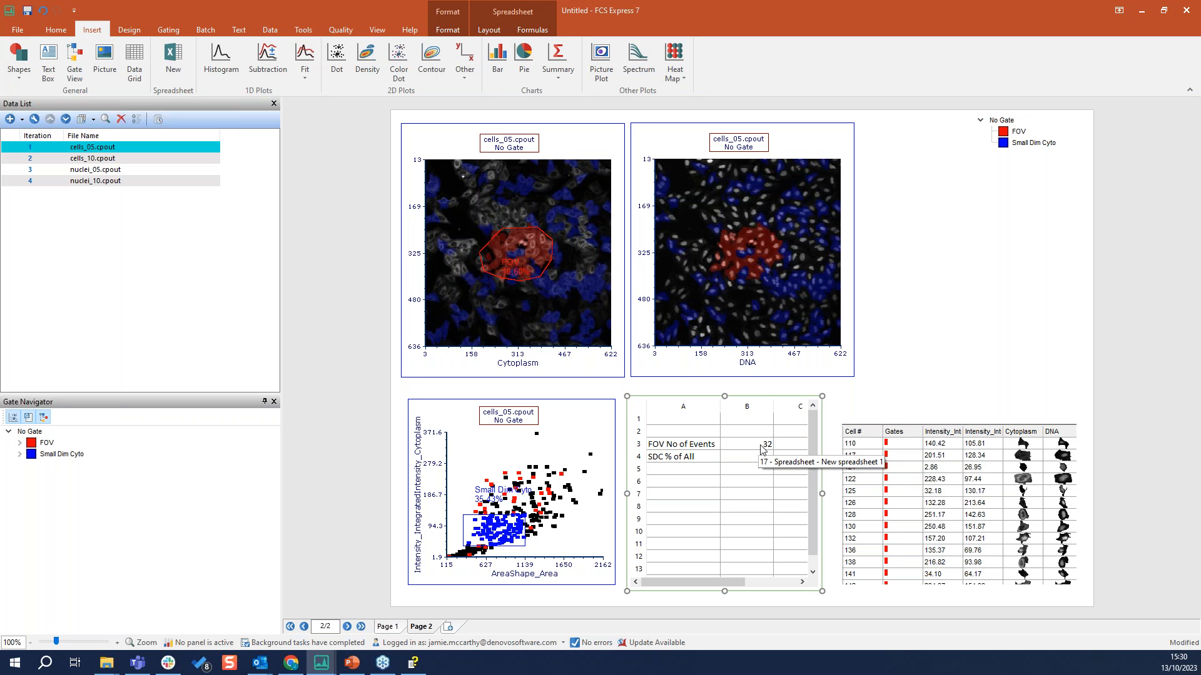
{"action": "mouse_move", "coordinate": [516, 258]}
{"action": "left_mouse_down"}
{"action": "mouse_move", "coordinate": [528, 261]}
{"action": "mouse_move", "coordinate": [533, 246]}
{"action": "mouse_move", "coordinate": [515, 262]}
{"action": "left_mouse_up"}
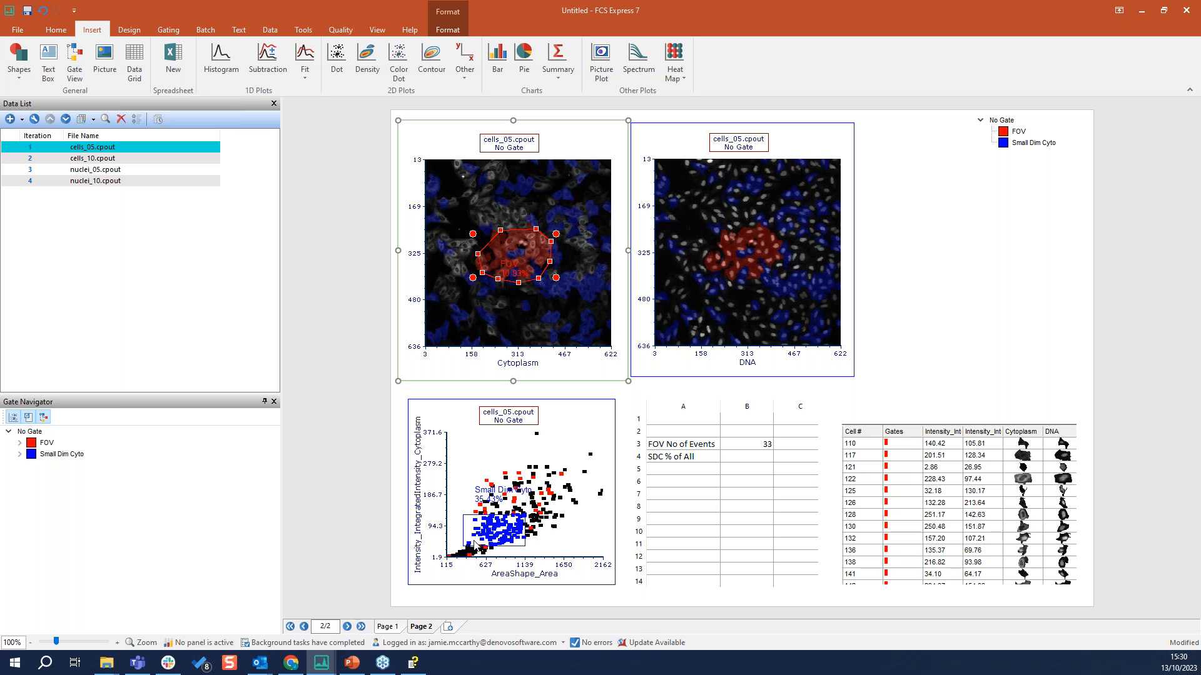
Insert the Small Dim Cyto gate's % of gated cells (from plot) statistic in cell B4 and shift that gate slightly right
{"action": "left_click", "coordinate": [508, 539]}
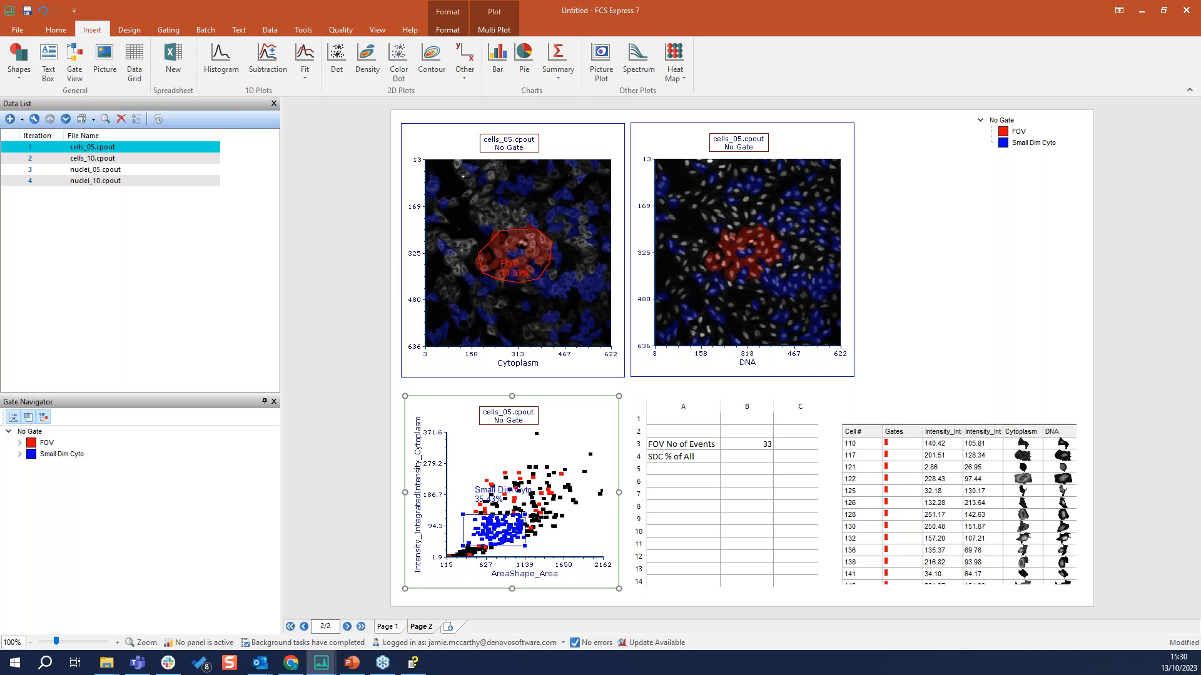
{"action": "left_click", "coordinate": [746, 457]}
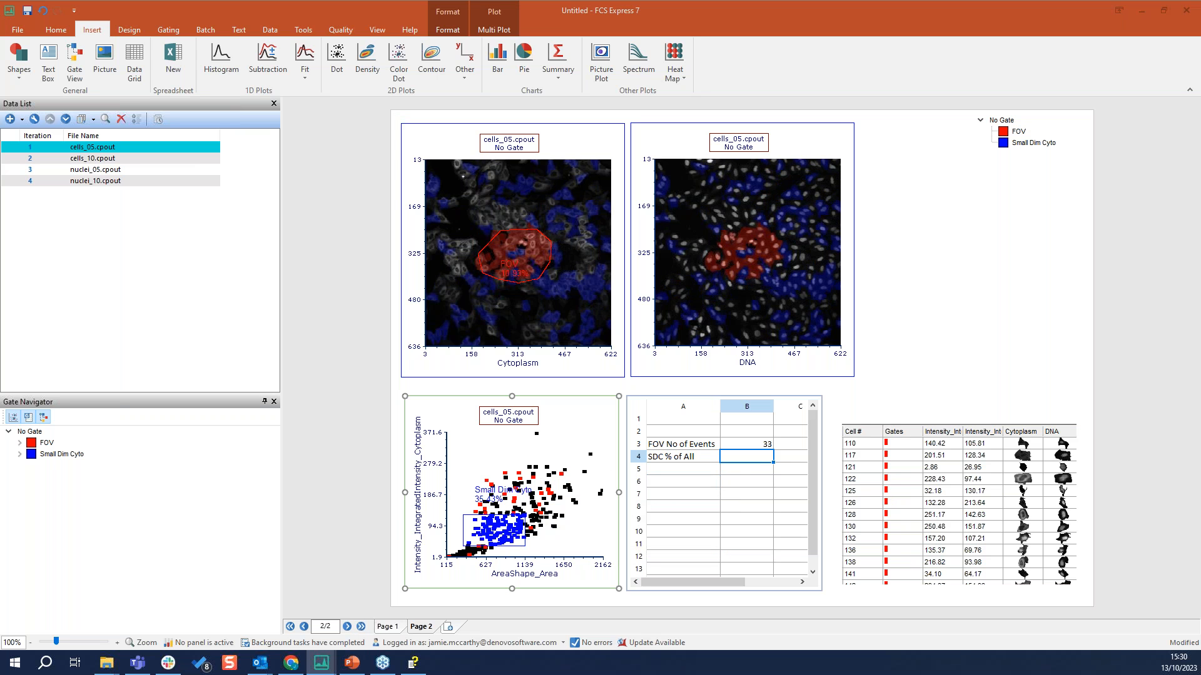
{"action": "double_click", "coordinate": [746, 457]}
{"action": "left_click", "coordinate": [618, 341]}
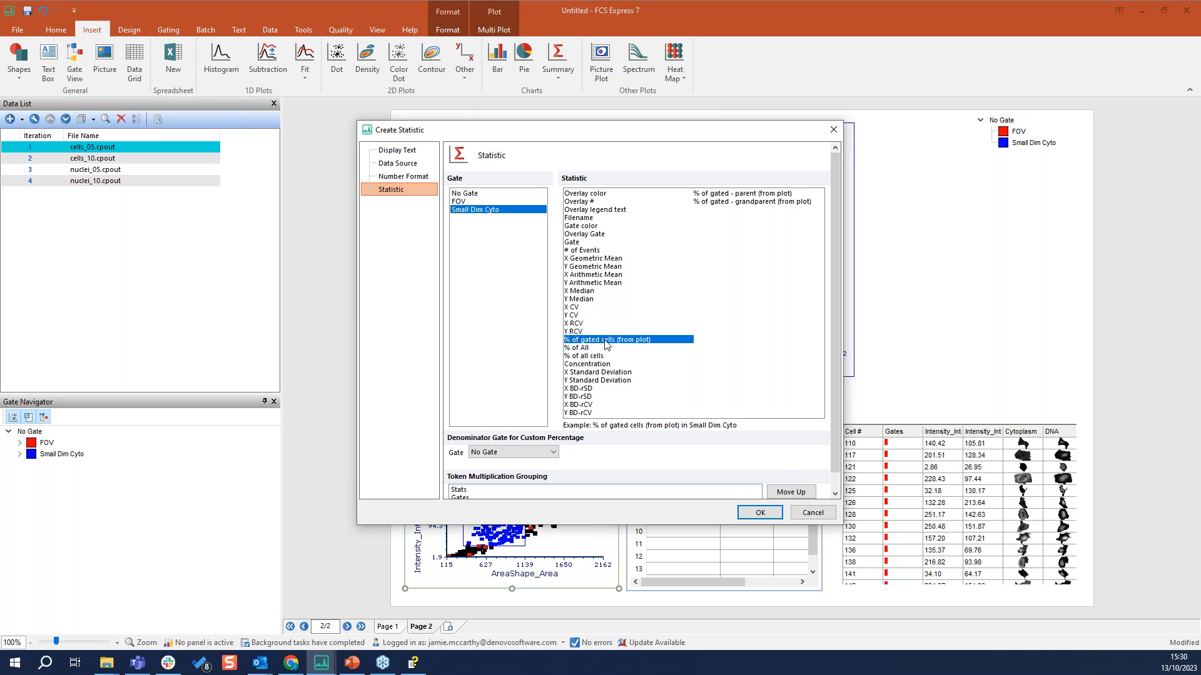
{"action": "left_click", "coordinate": [760, 513]}
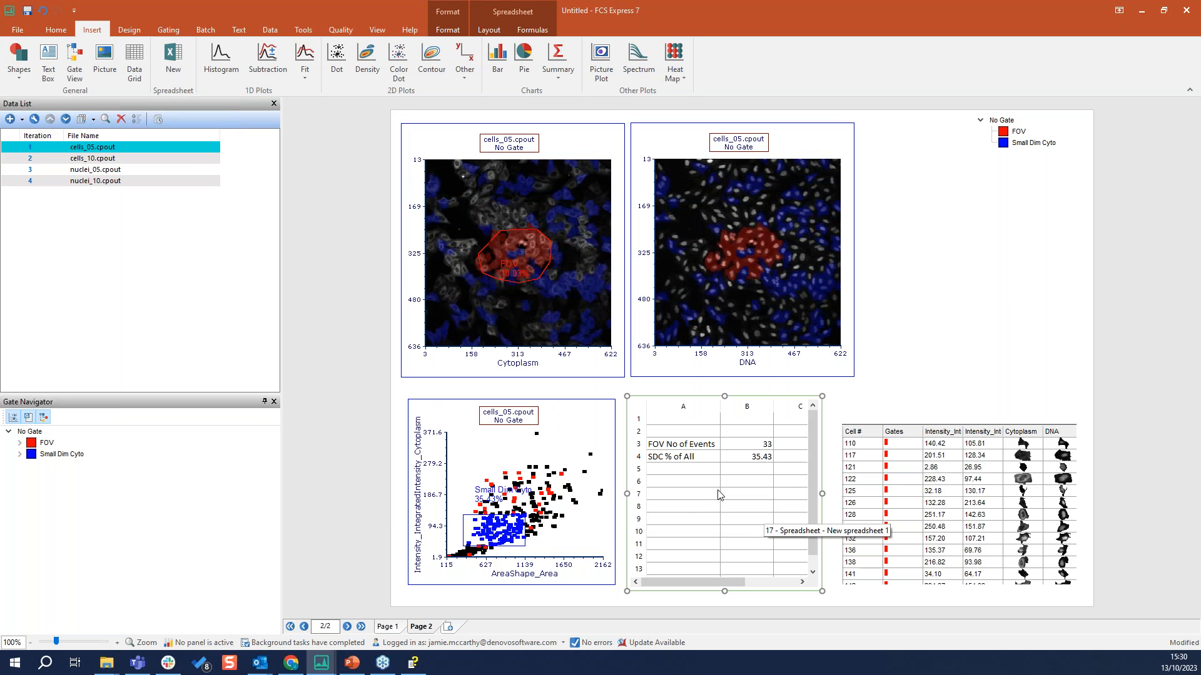
{"action": "mouse_move", "coordinate": [517, 538]}
{"action": "left_mouse_down"}
{"action": "mouse_move", "coordinate": [523, 525]}
{"action": "mouse_move", "coordinate": [527, 538]}
{"action": "left_mouse_up"}
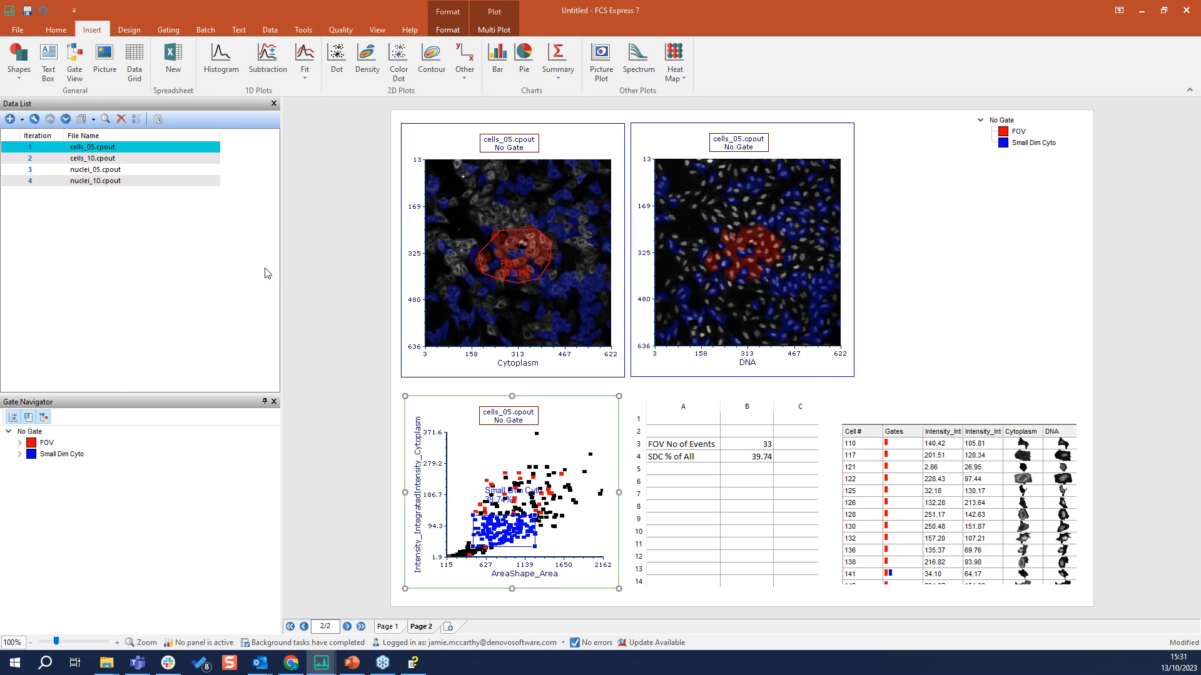
View page 2 with the cells_10.cpout and nuclei_05.cpout iterations, and return to cells_05.cpout
{"action": "left_click", "coordinate": [31, 159]}
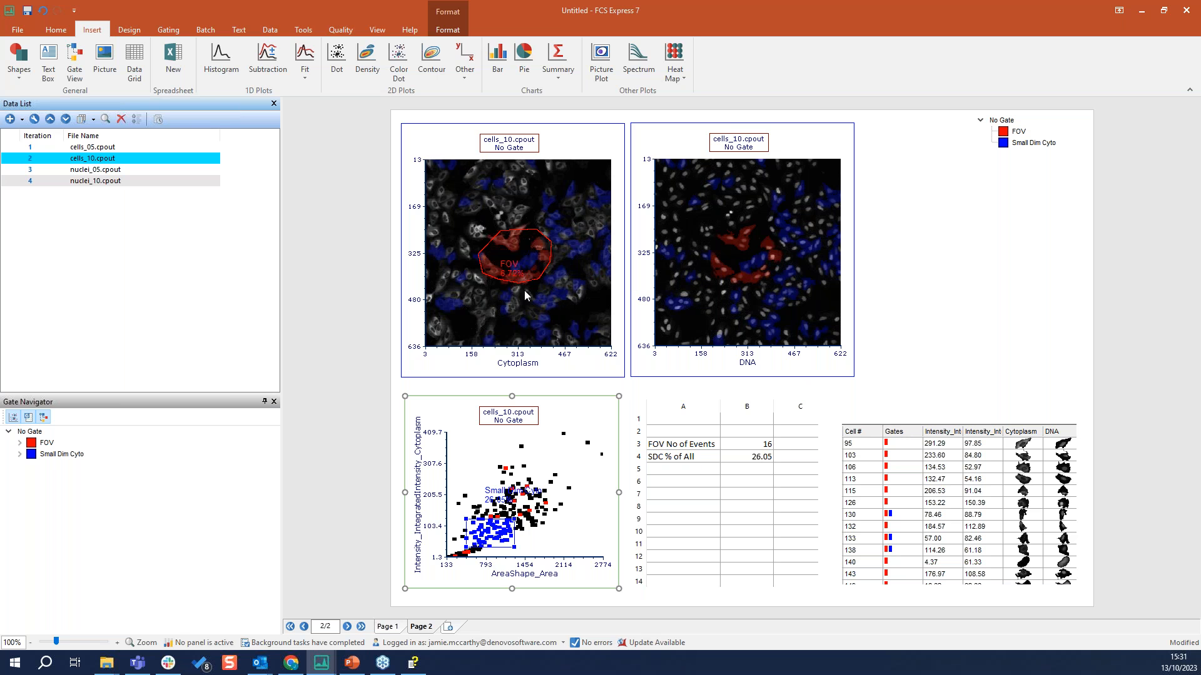
{"action": "left_click", "coordinate": [37, 174]}
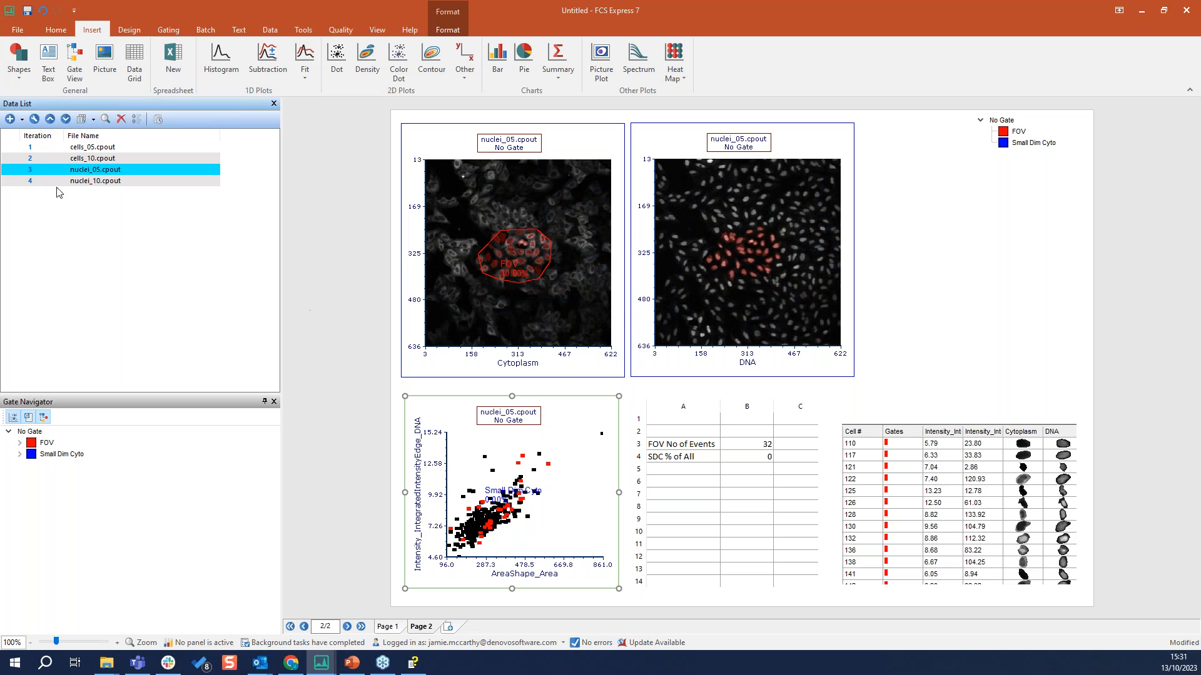
{"action": "left_click", "coordinate": [32, 149]}
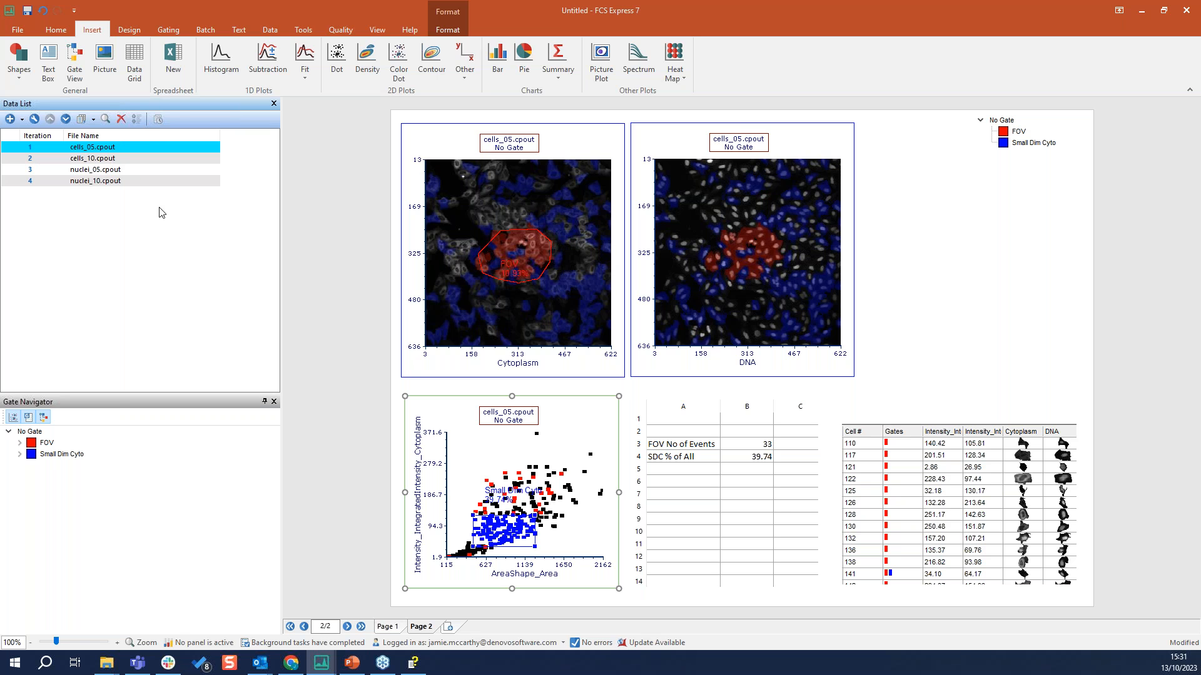
Add a Picture Plot of cells_05.cpout to the empty page 1
{"action": "left_click", "coordinate": [420, 627]}
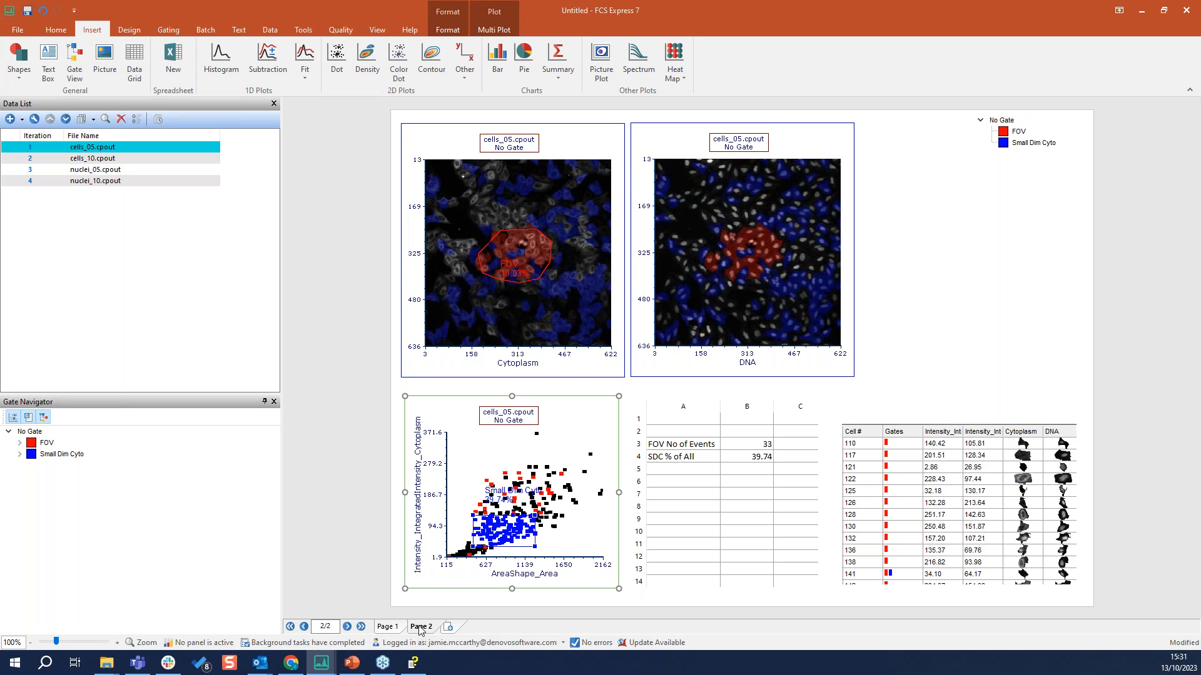
{"action": "left_click", "coordinate": [386, 626]}
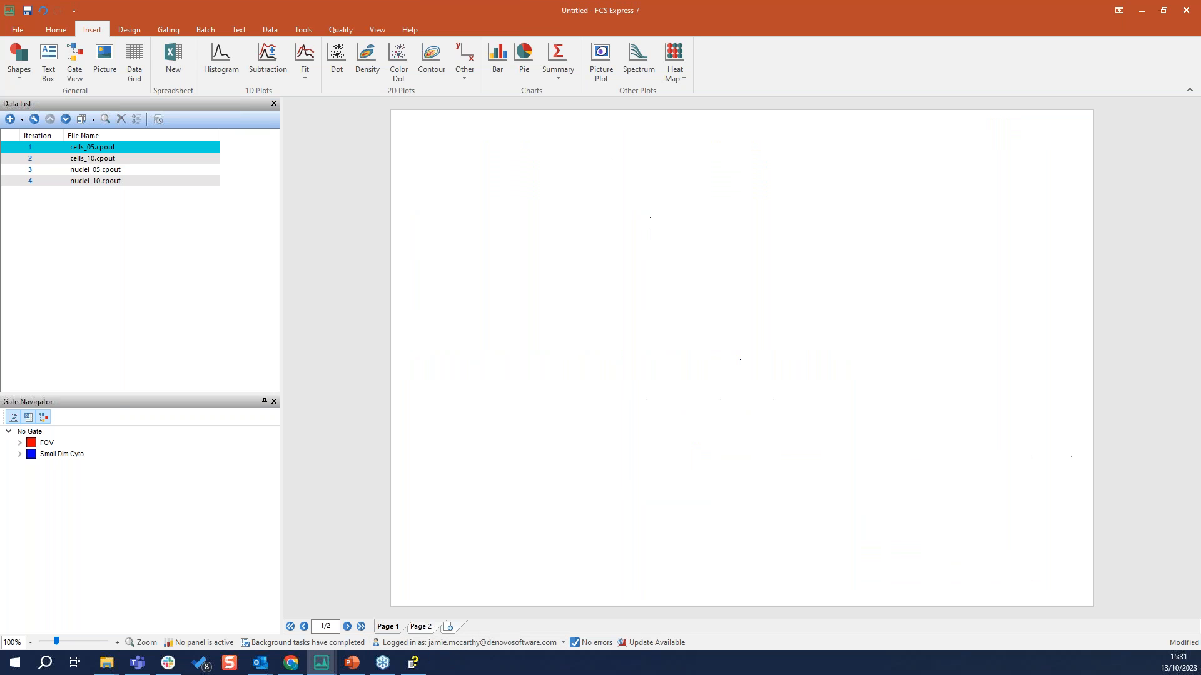
{"action": "left_click", "coordinate": [91, 148]}
{"action": "left_click_drag", "start_coordinate": [85, 150], "coordinate": [448, 182]}
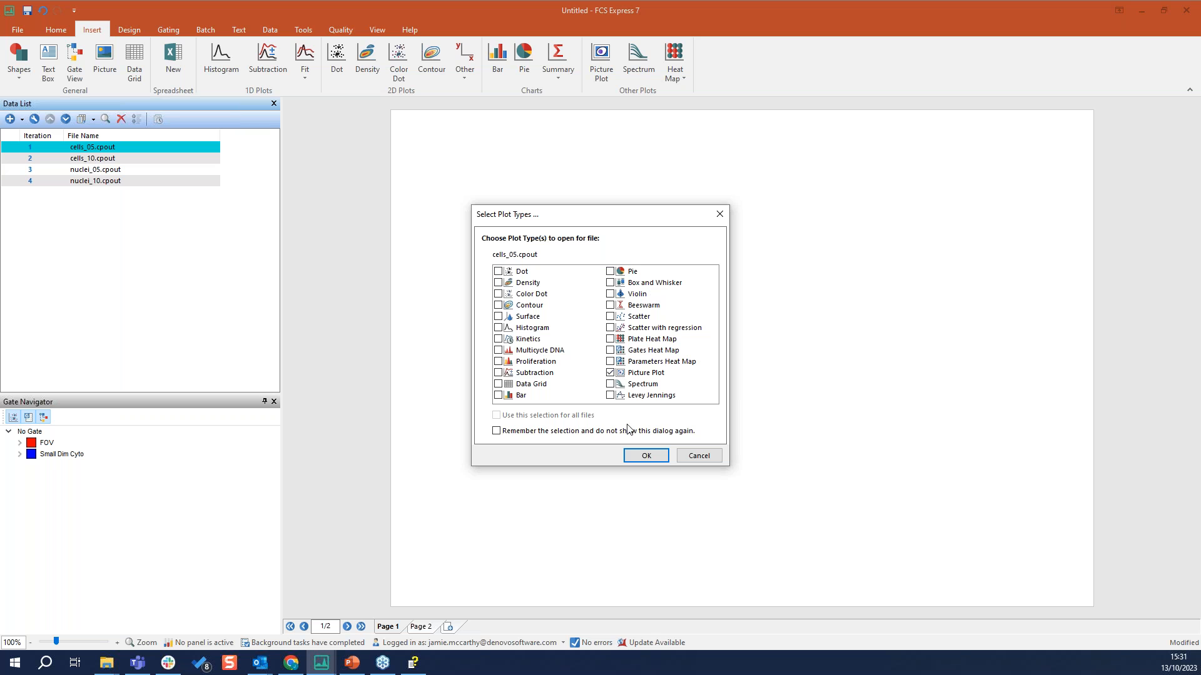
{"action": "left_click", "coordinate": [655, 457]}
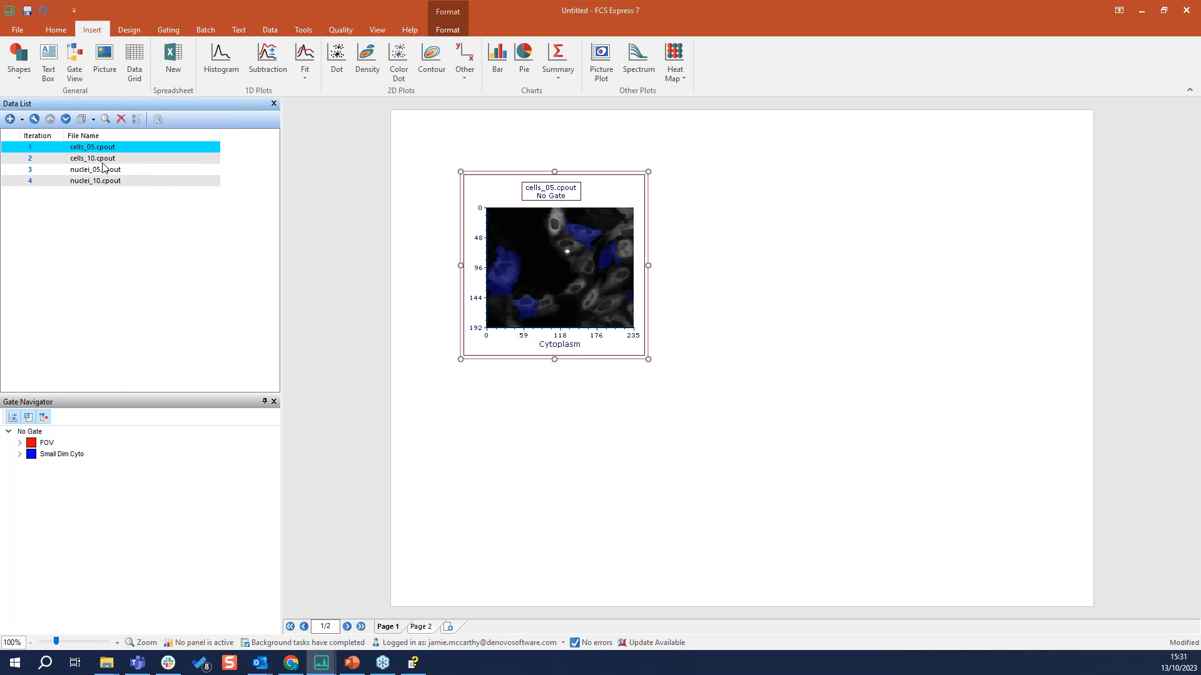
Add a Picture Plot of nuclei_05.cpout to page 1 and place it directly beside the cells_05.cpout plot
{"action": "left_click_drag", "start_coordinate": [90, 172], "coordinate": [761, 191]}
{"action": "left_click", "coordinate": [657, 455]}
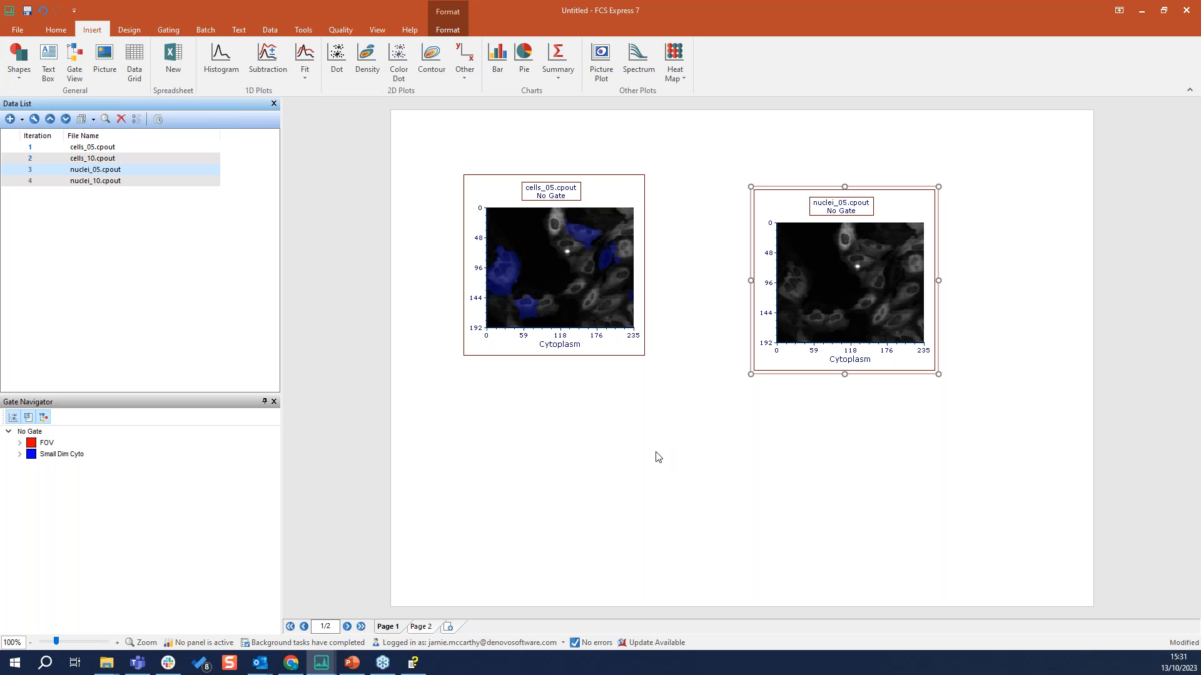
{"action": "left_click_drag", "start_coordinate": [792, 188], "coordinate": [705, 171]}
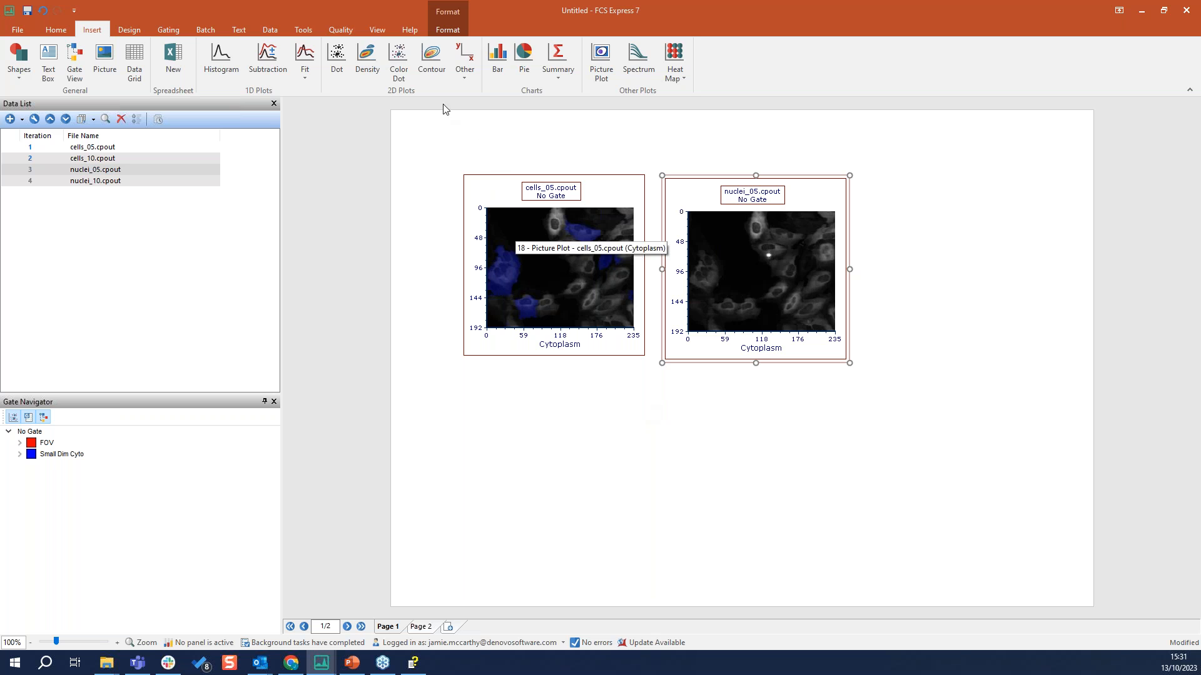
Create and apply a data panel named "example" with 2 tubes and no stationary controls
{"action": "left_click", "coordinate": [275, 32]}
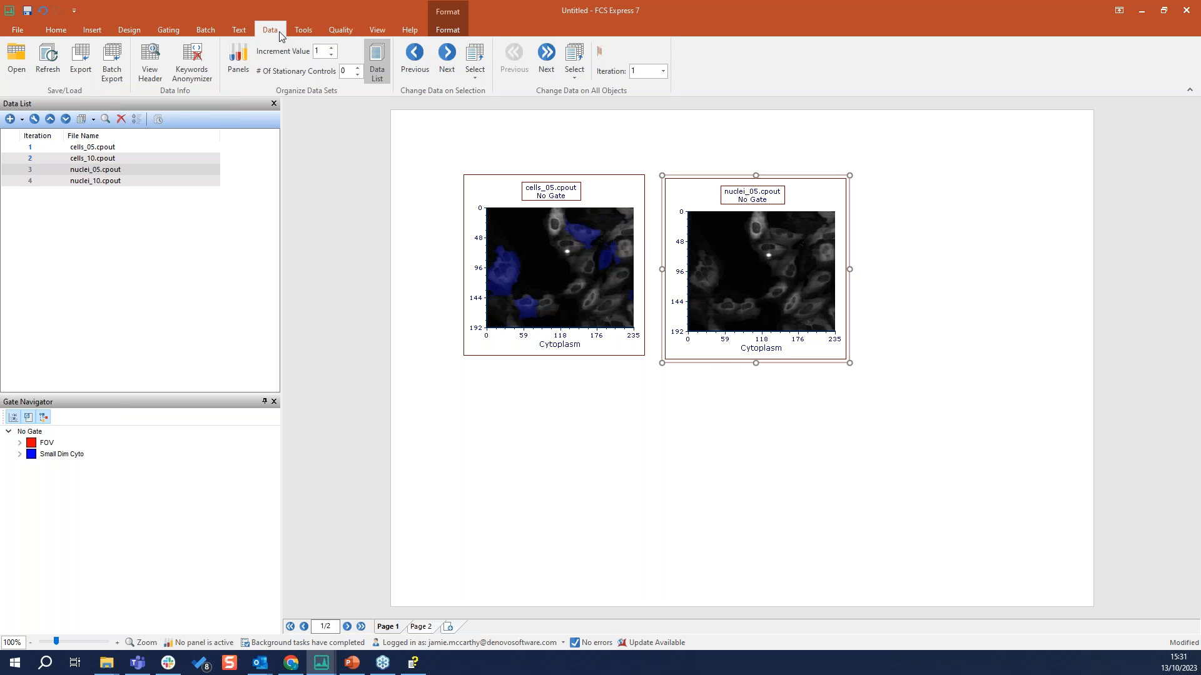
{"action": "left_click", "coordinate": [236, 62]}
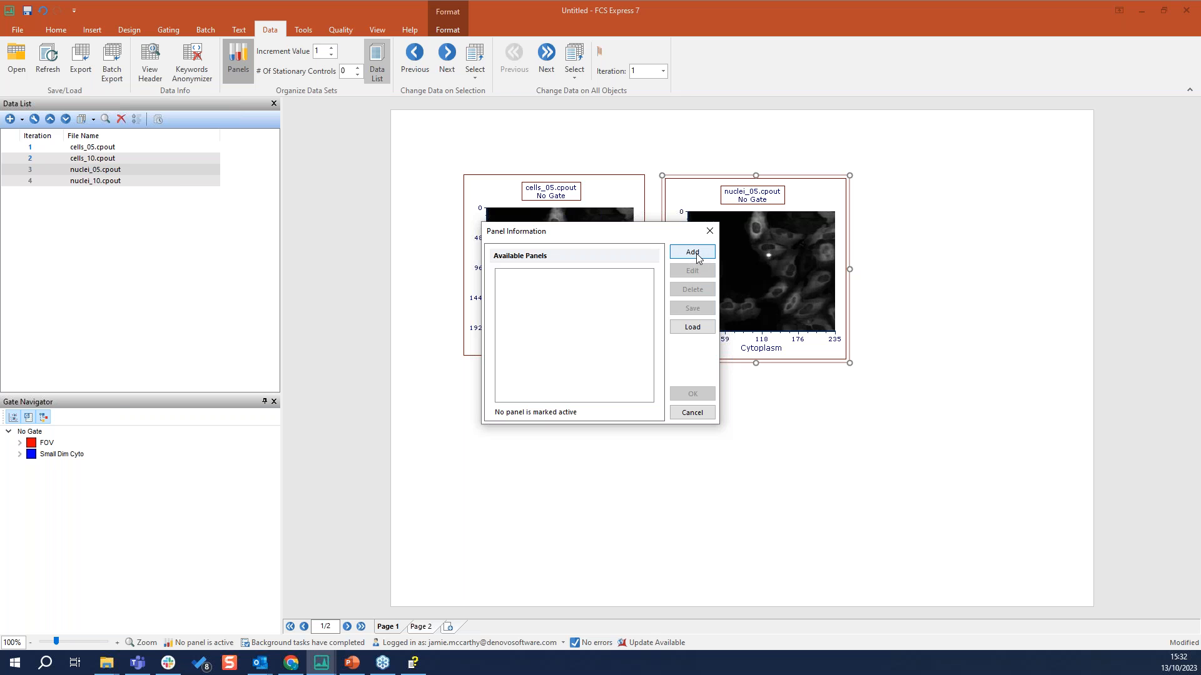
{"action": "left_click", "coordinate": [696, 256]}
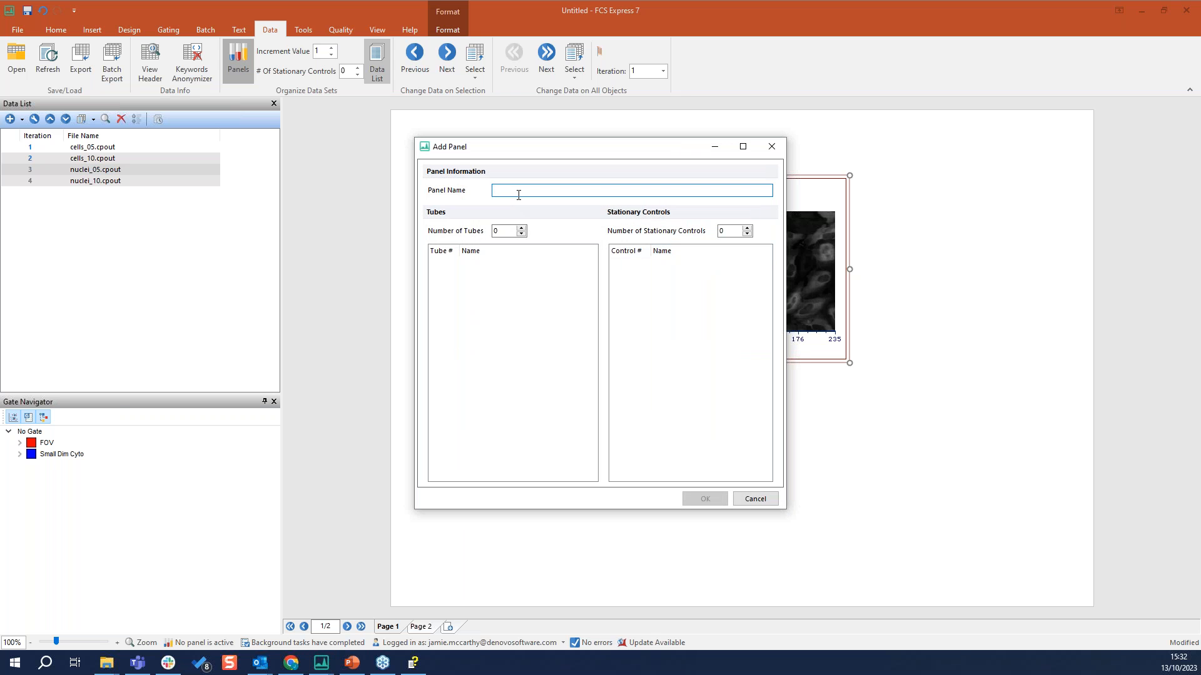
{"action": "type", "text": "example"}
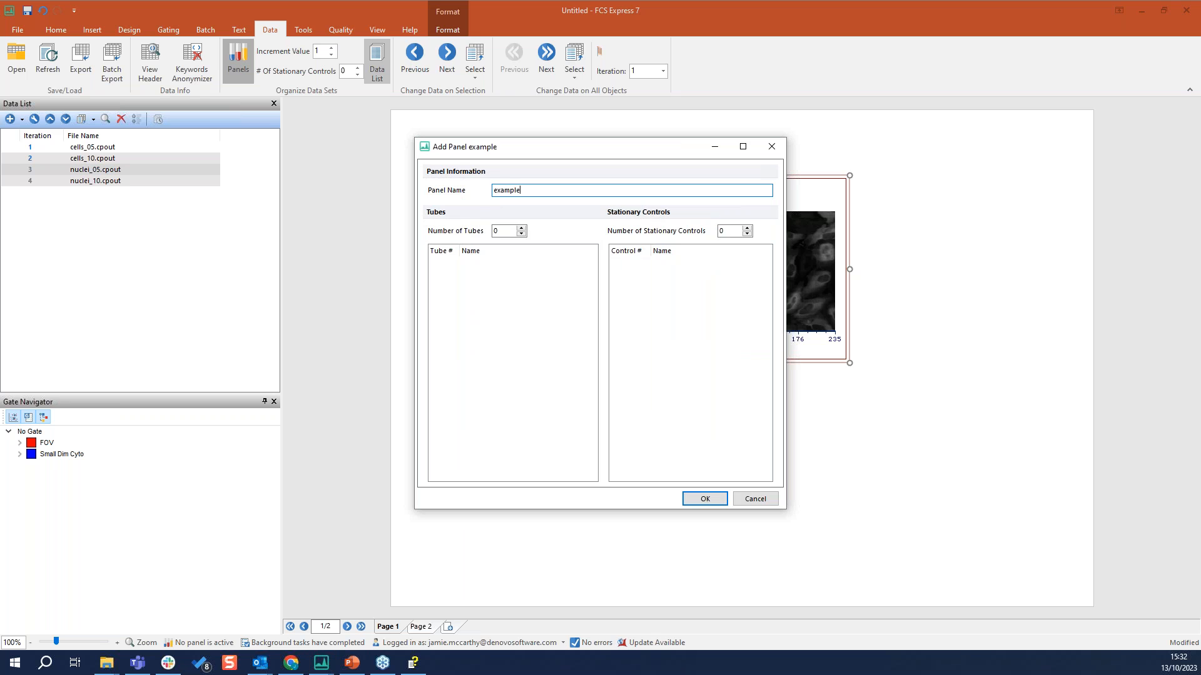
{"action": "left_click", "coordinate": [521, 229]}
{"action": "left_click", "coordinate": [521, 229]}
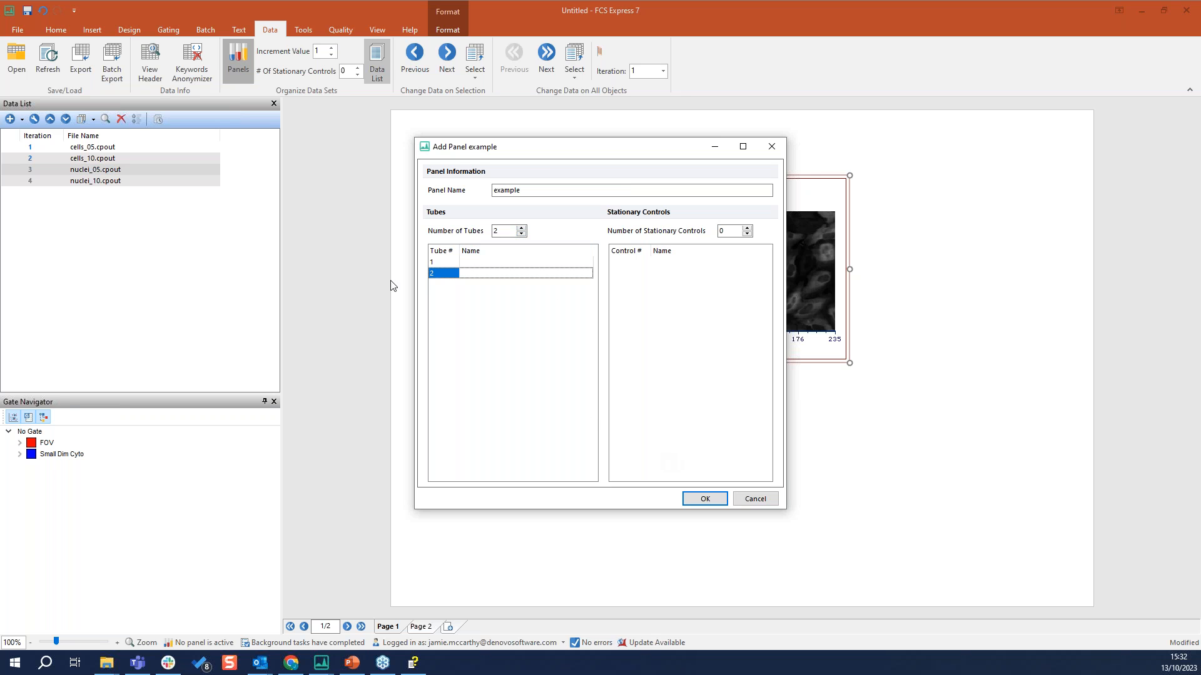
{"action": "left_click", "coordinate": [479, 263]}
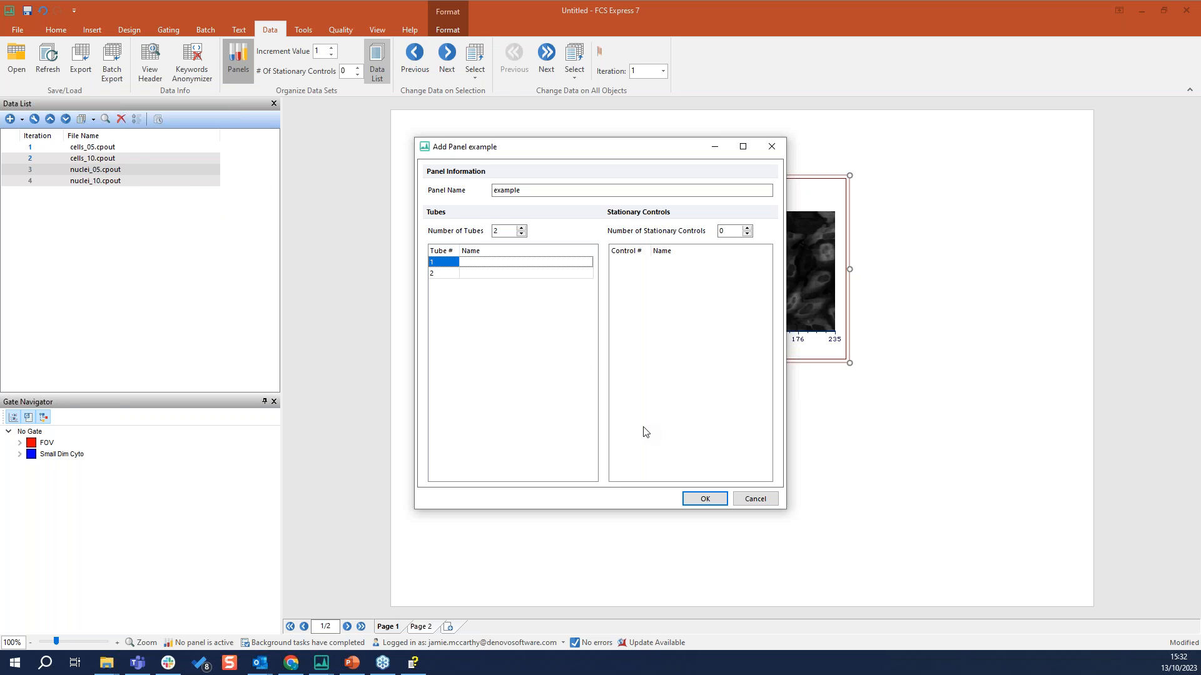
{"action": "left_click", "coordinate": [705, 499]}
{"action": "left_click", "coordinate": [704, 394]}
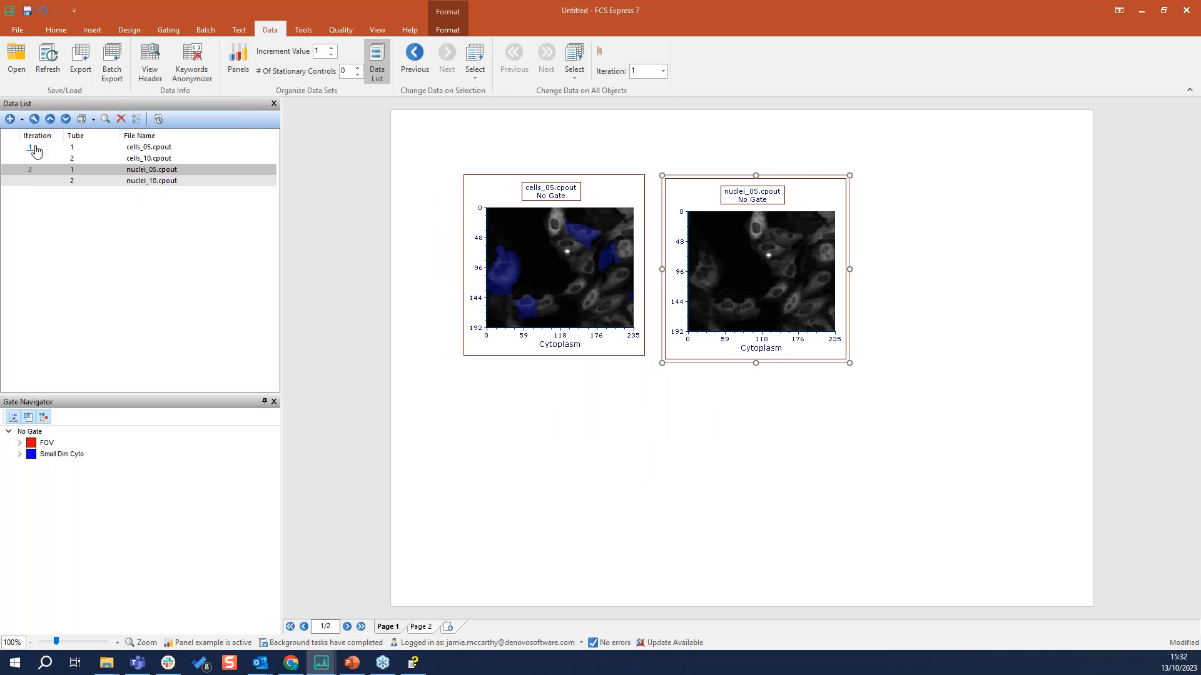
Move nuclei_05.cpout up one place in the data list, into tube 2 of iteration 1, and go back to page 2
{"action": "left_click", "coordinate": [167, 170]}
{"action": "left_click", "coordinate": [50, 119]}
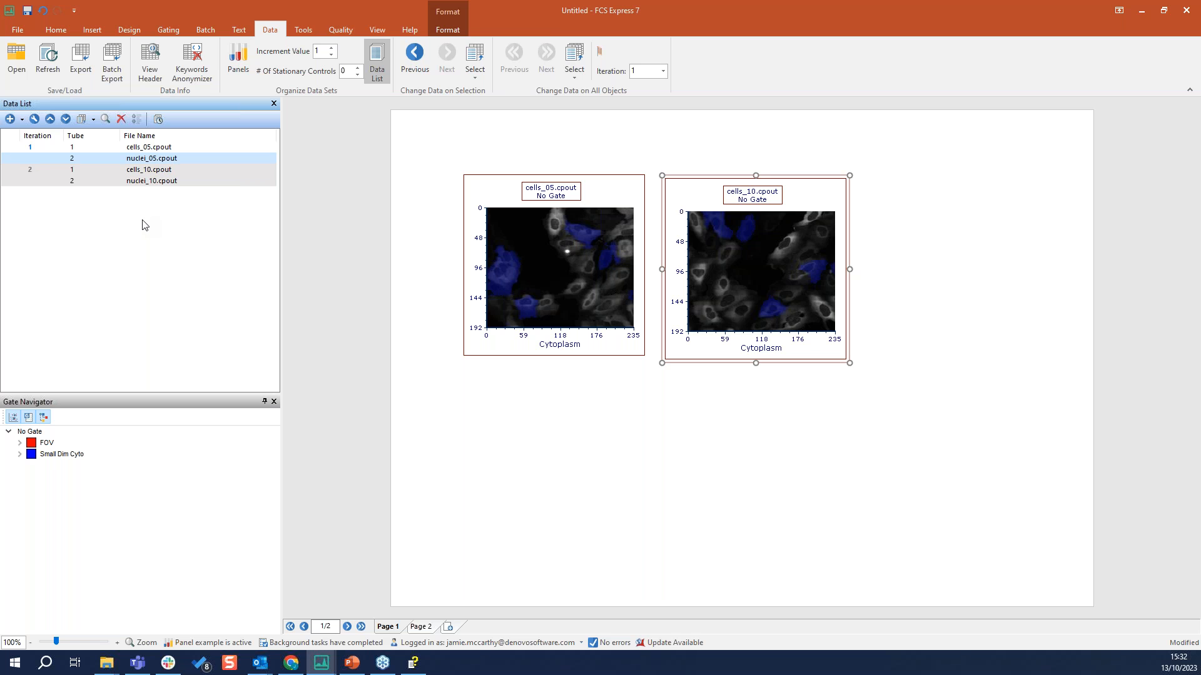
{"action": "left_click", "coordinate": [389, 627]}
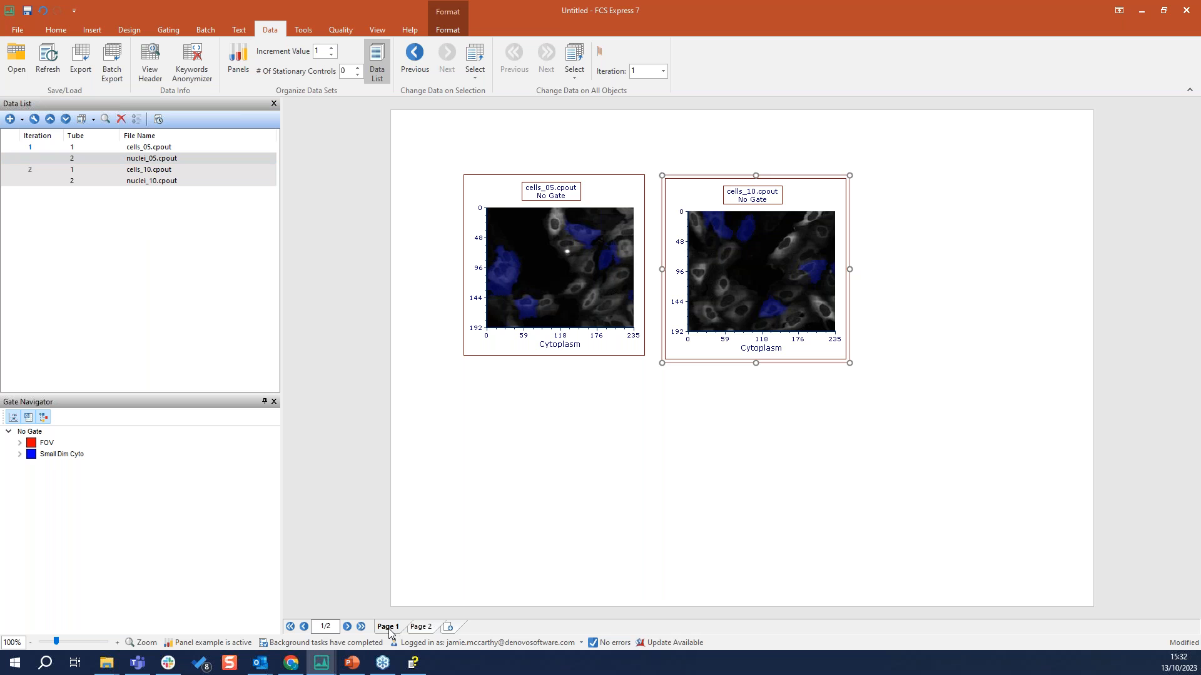
{"action": "left_click", "coordinate": [421, 626]}
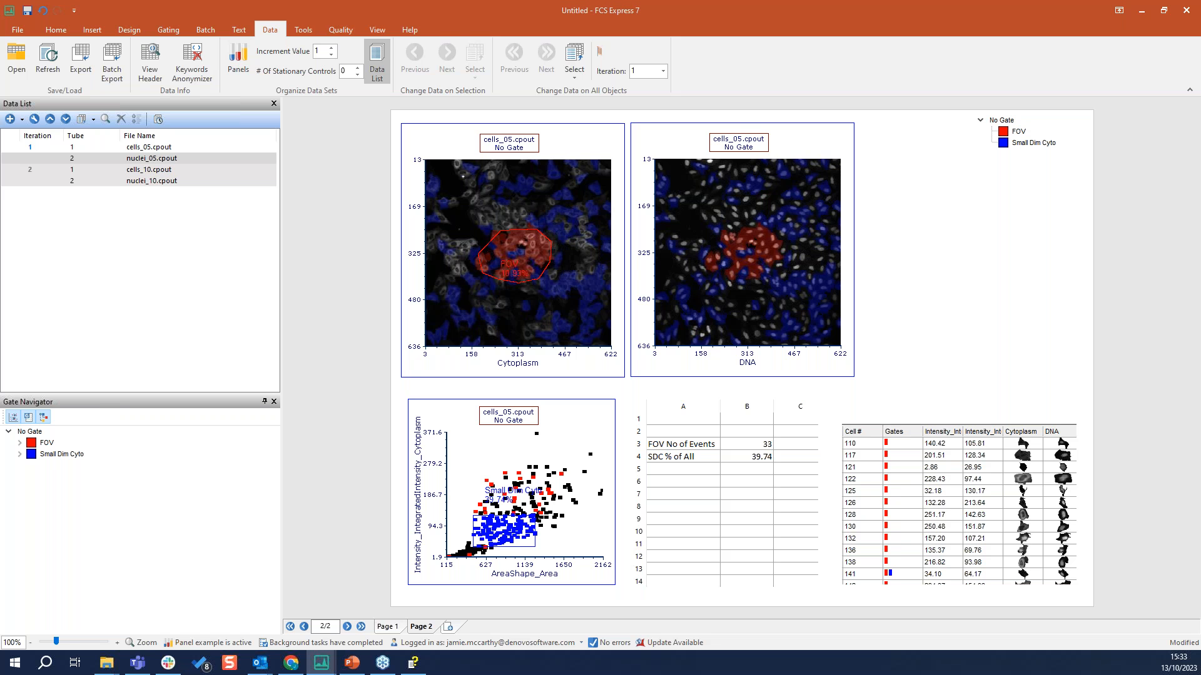
Switch to the already open Colony Counting in FCS Express layout
{"action": "key", "text": "alt+Tab"}
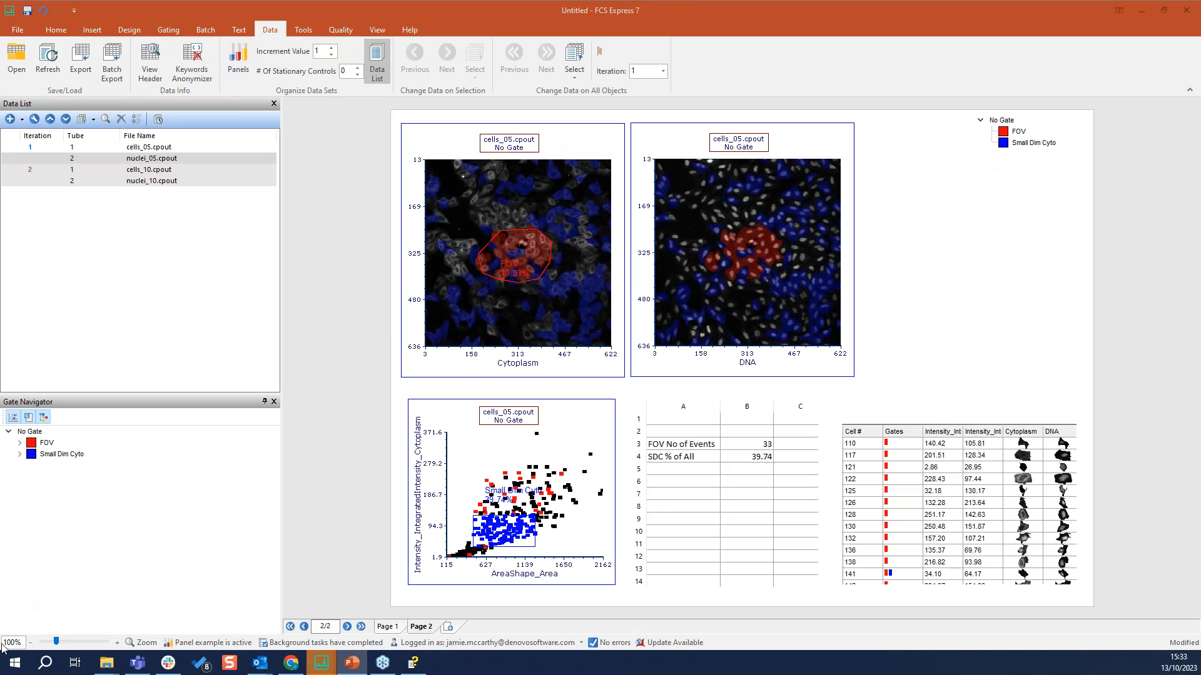
{"action": "mouse_move", "coordinate": [322, 664]}
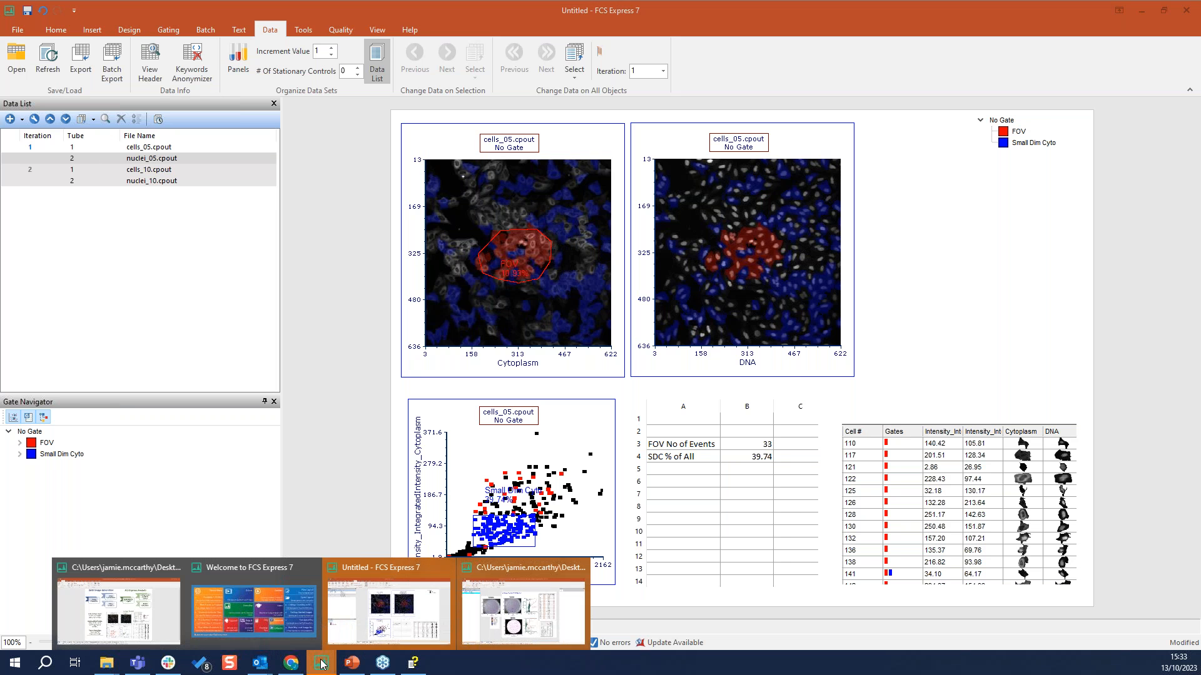
{"action": "left_click", "coordinate": [494, 614]}
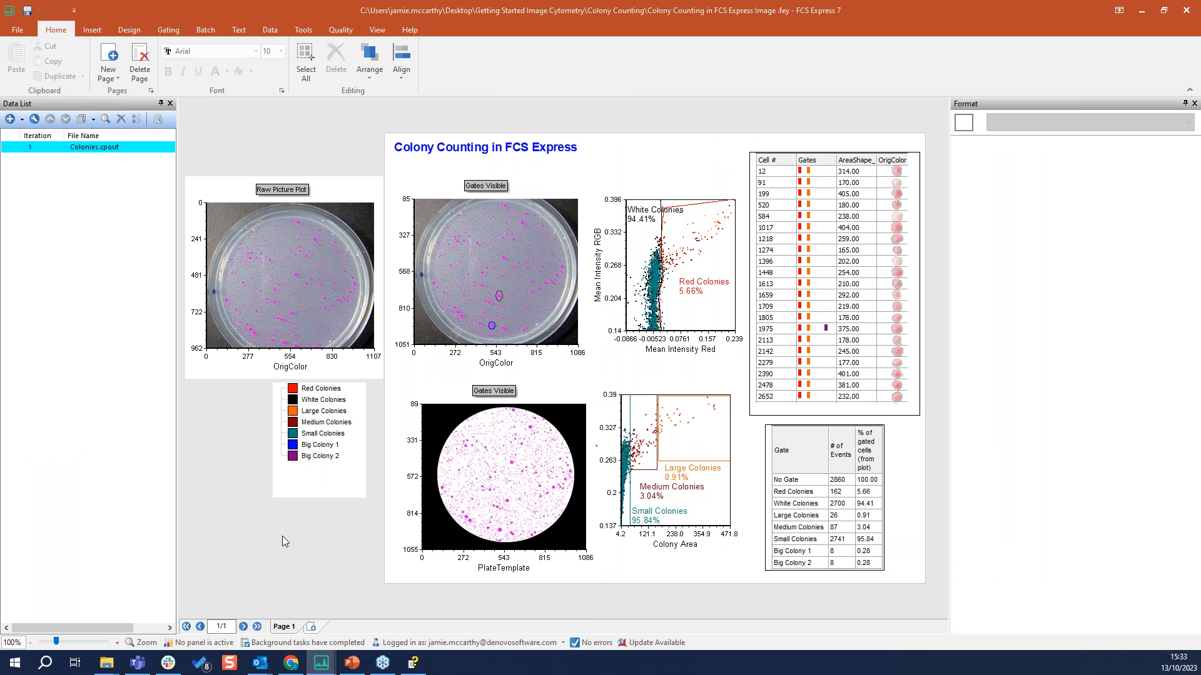
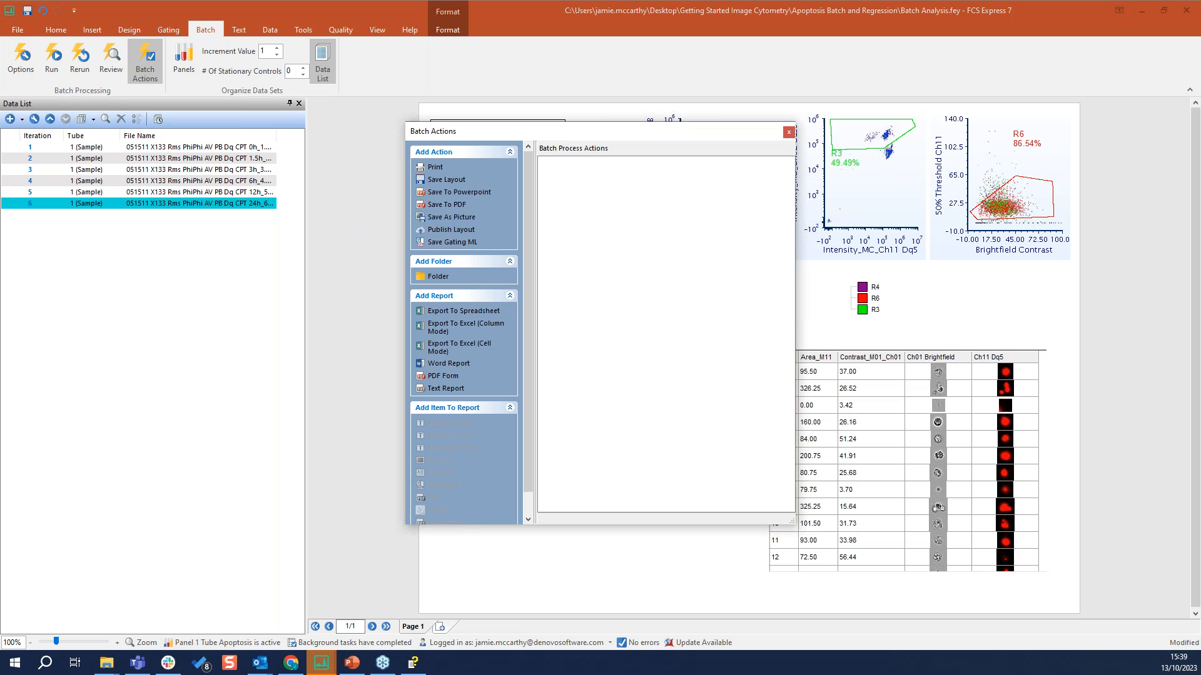
Add a Save To Powerpoint batch action outputting to "powerpoint test.pptx" on the Desktop, asking for confirmation before overwriting an existing file
{"action": "left_click", "coordinate": [472, 193]}
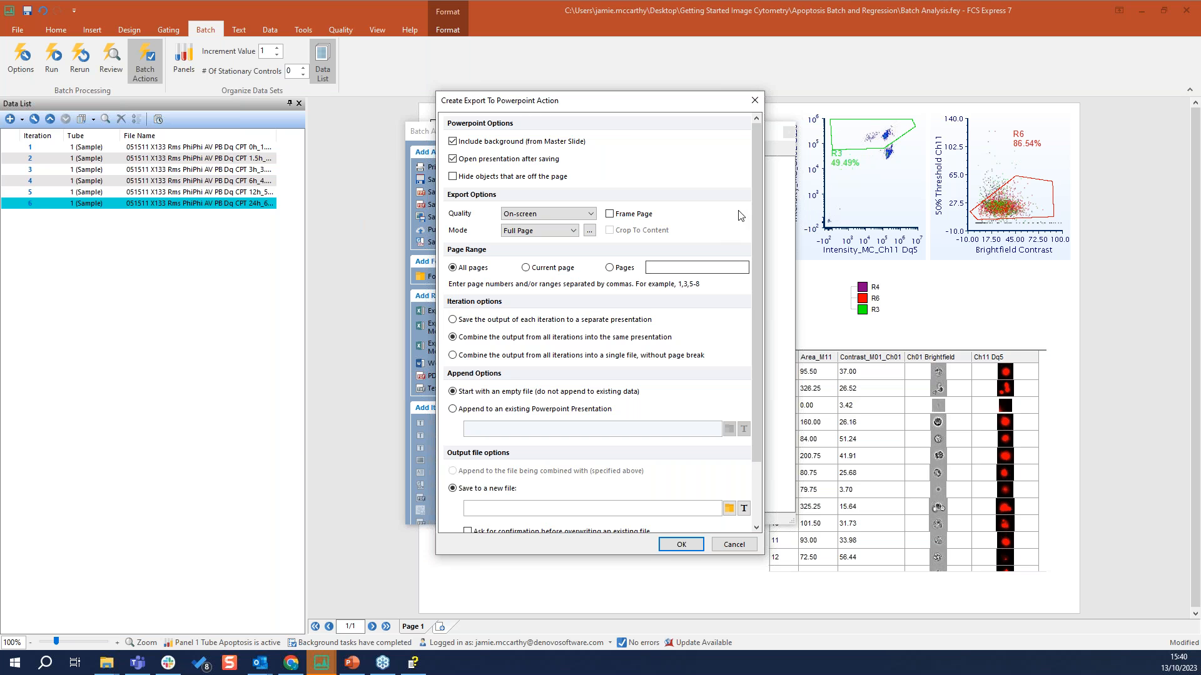
{"action": "left_click_drag", "start_coordinate": [757, 215], "coordinate": [755, 243]}
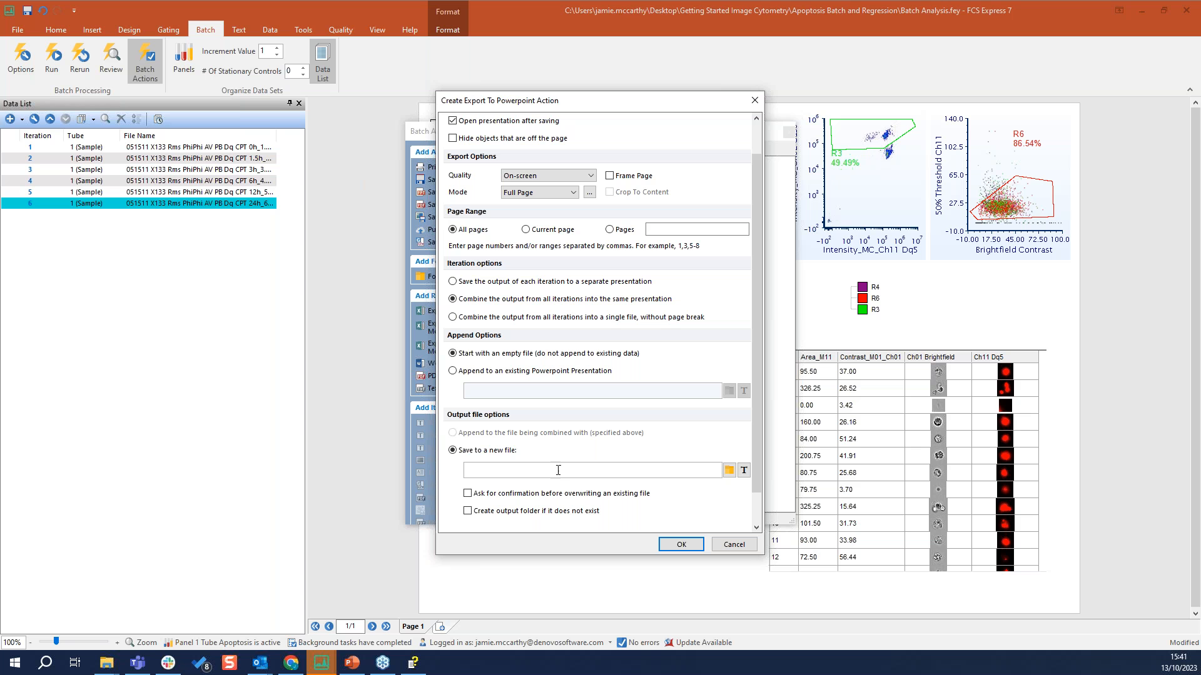
{"action": "left_click", "coordinate": [729, 471]}
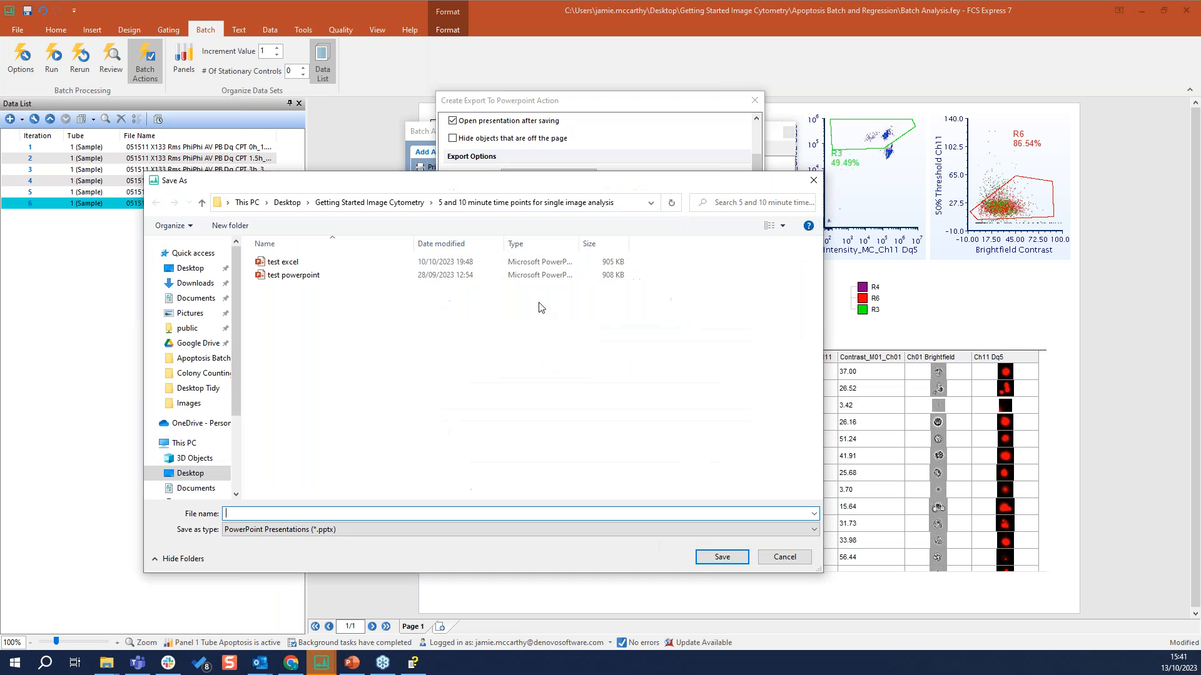
{"action": "left_click", "coordinate": [288, 203]}
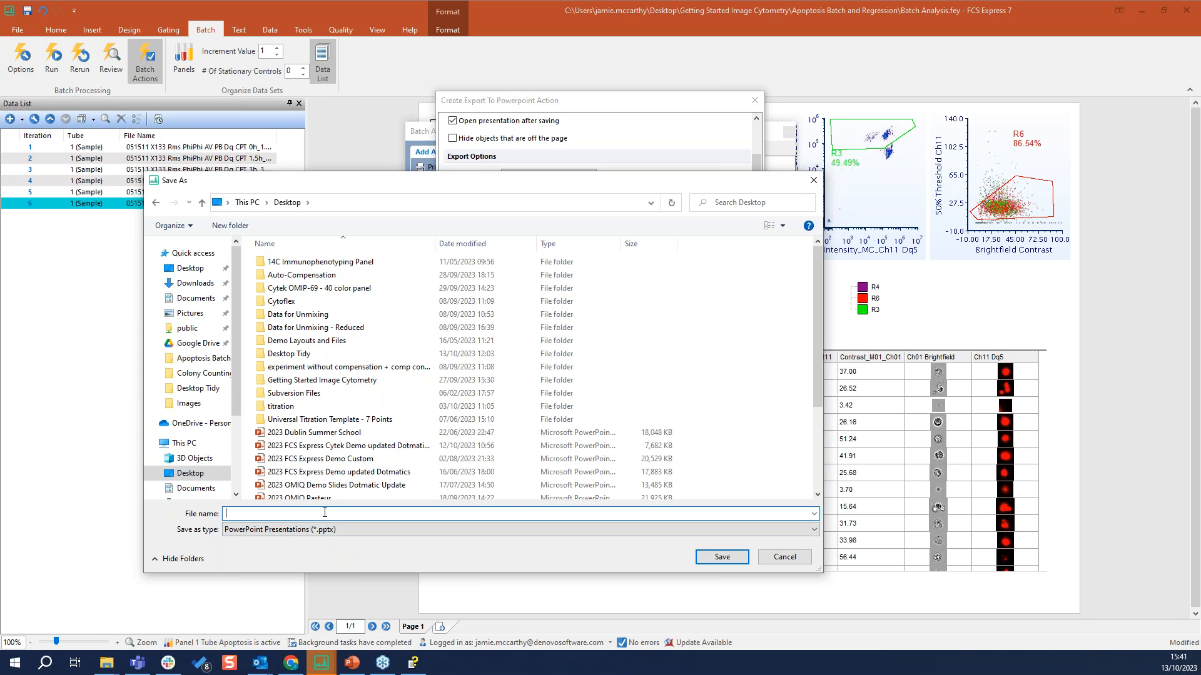
{"action": "type", "text": "powerpoint test"}
{"action": "key", "text": "Return"}
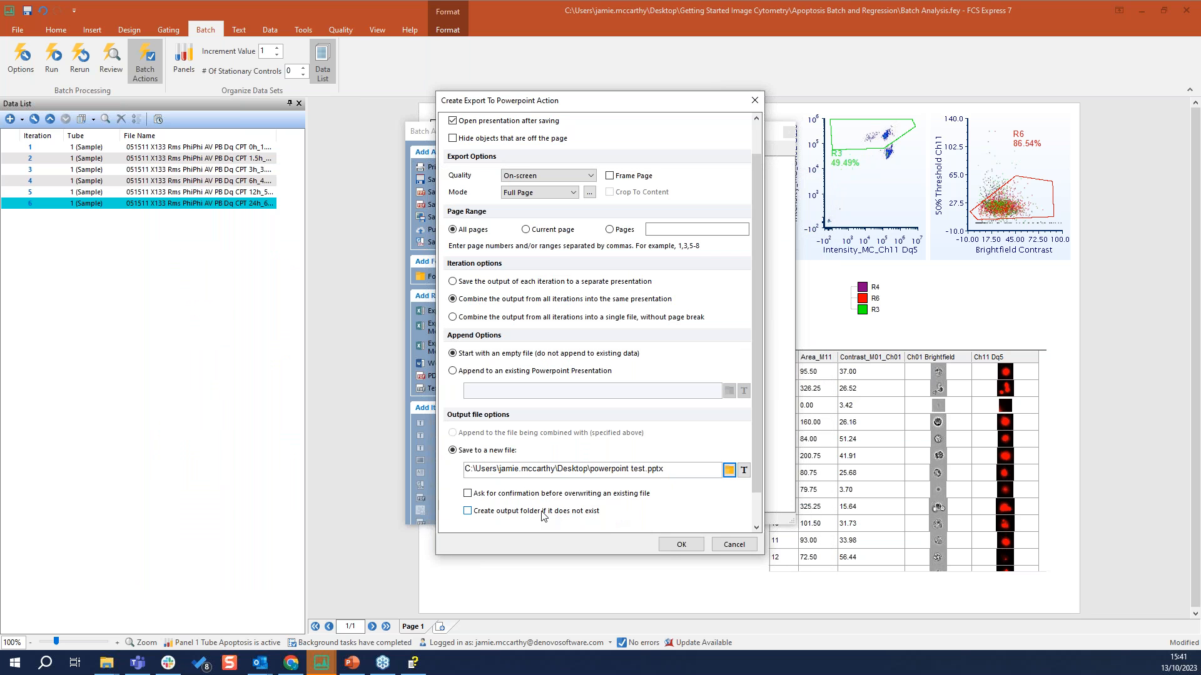
{"action": "left_click", "coordinate": [514, 495]}
{"action": "left_click", "coordinate": [681, 545]}
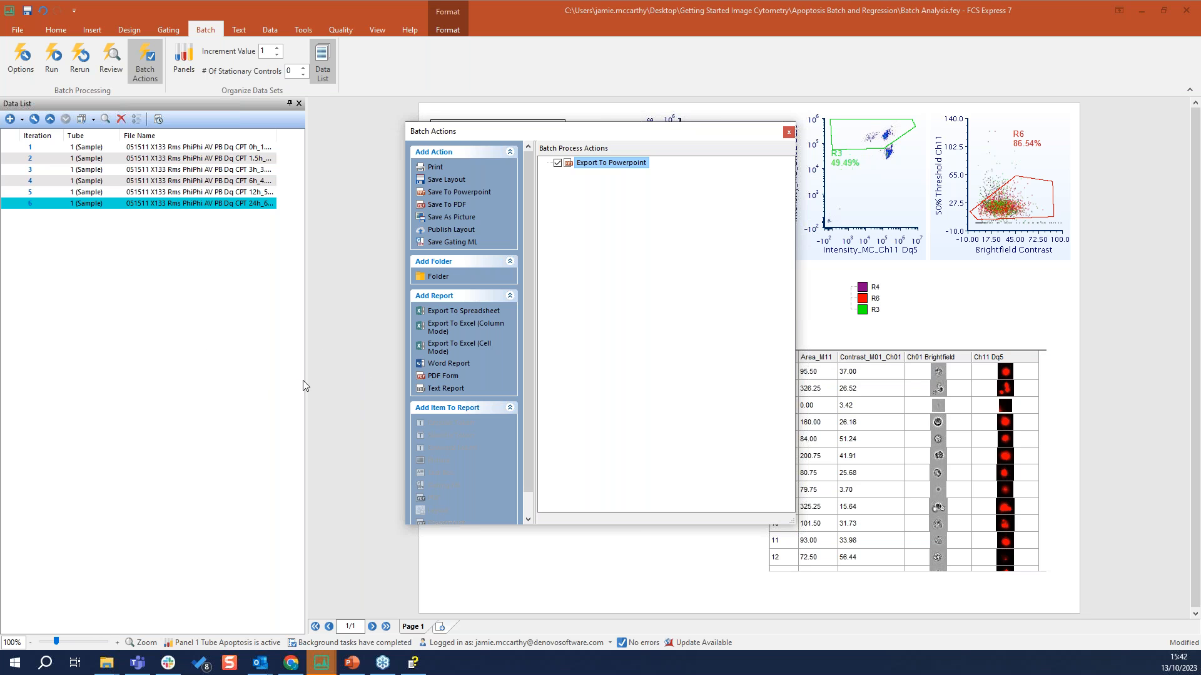
Add an Export To Excel (Column Mode) batch report saved as "test of excel.xlsx" on the Desktop, asking for confirmation before overwriting
{"action": "left_click", "coordinate": [485, 334]}
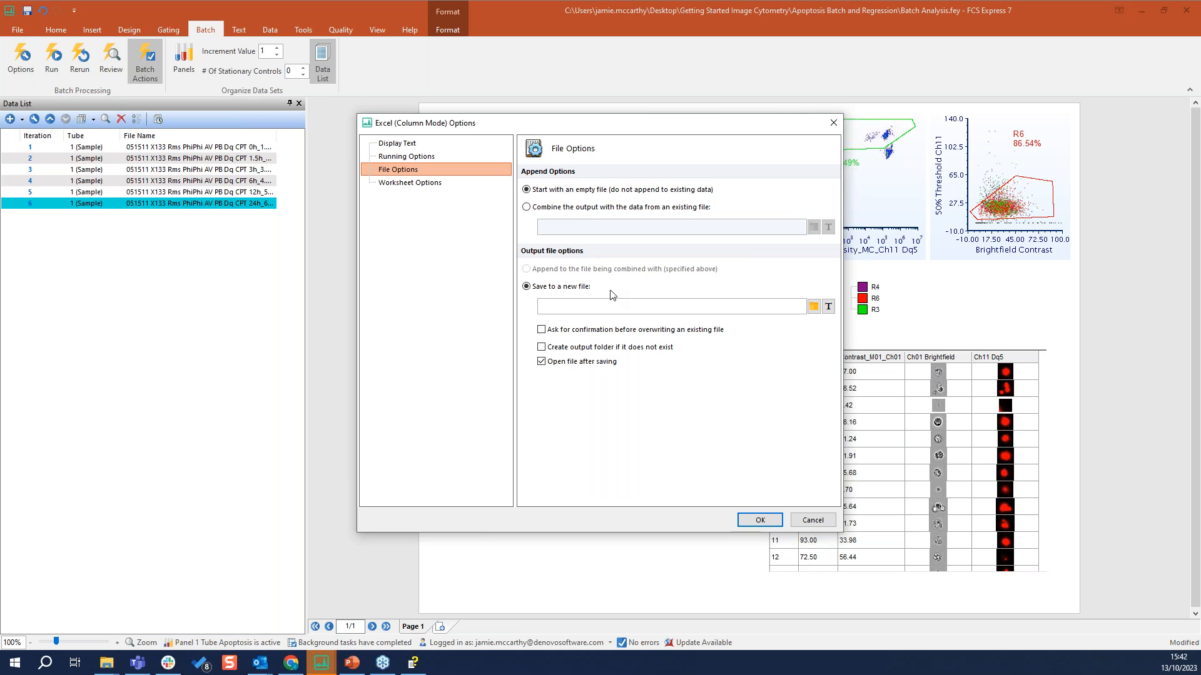
{"action": "left_click", "coordinate": [813, 306]}
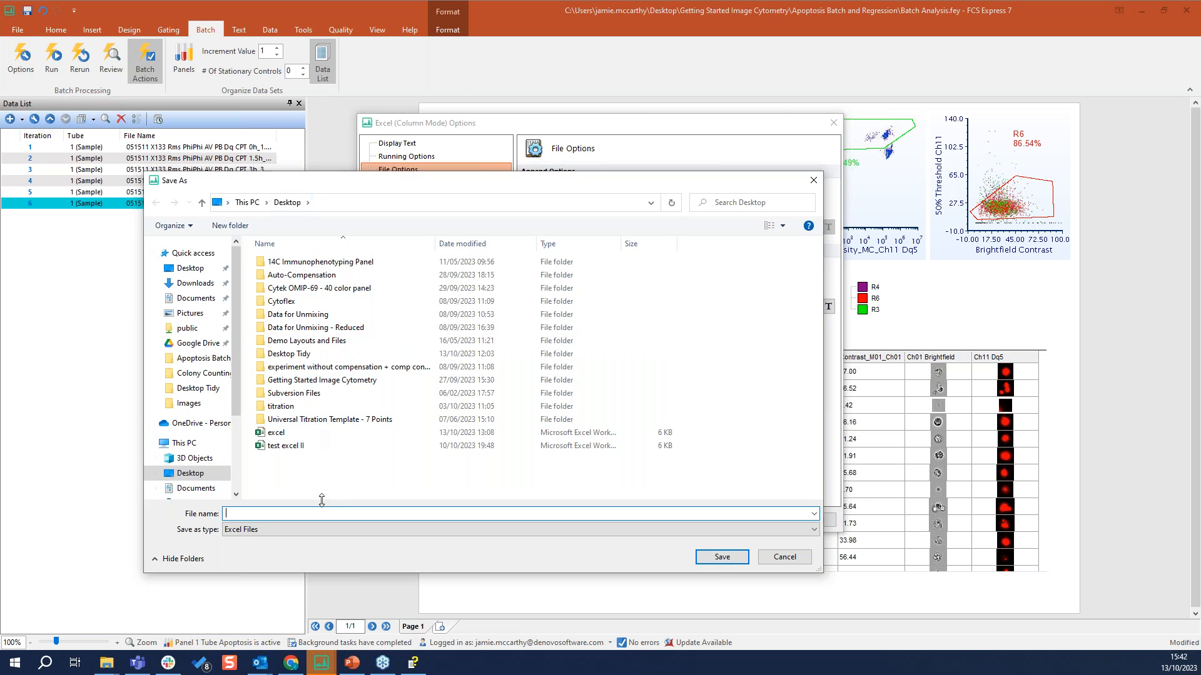
{"action": "type", "text": "ye"}
{"action": "type", "text": "teste"}
{"action": "key", "text": "BackSpace"}
{"action": "type", "text": "of excel"}
{"action": "key", "text": "Return"}
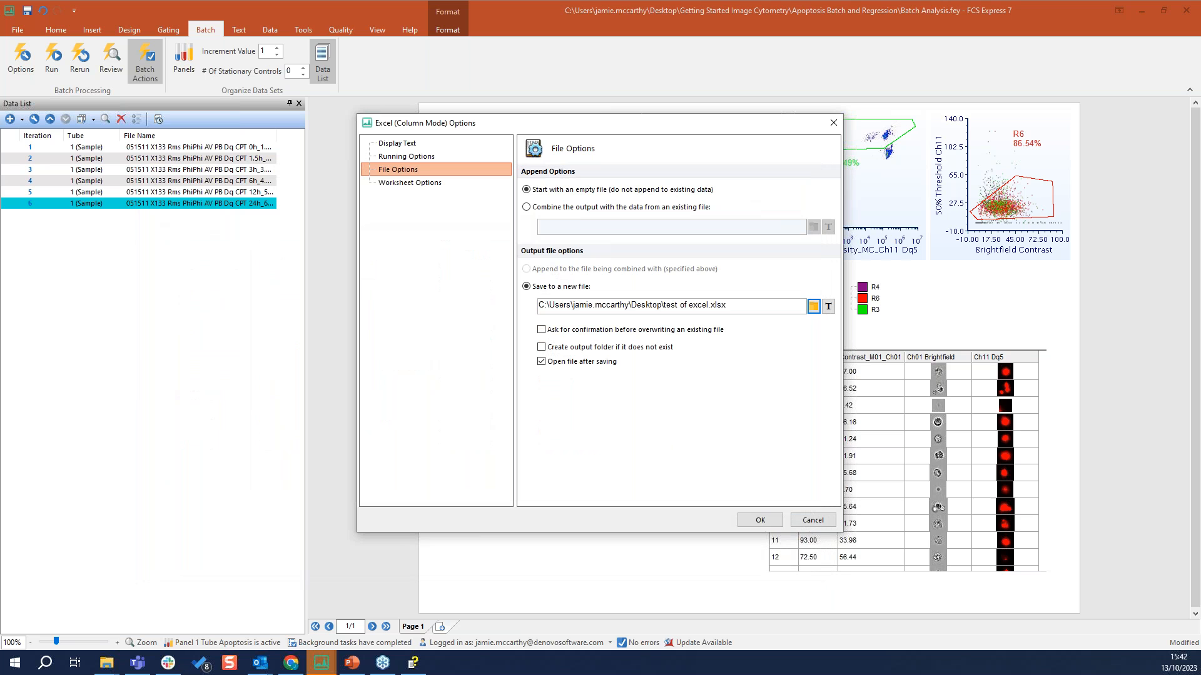
{"action": "left_click", "coordinate": [541, 330]}
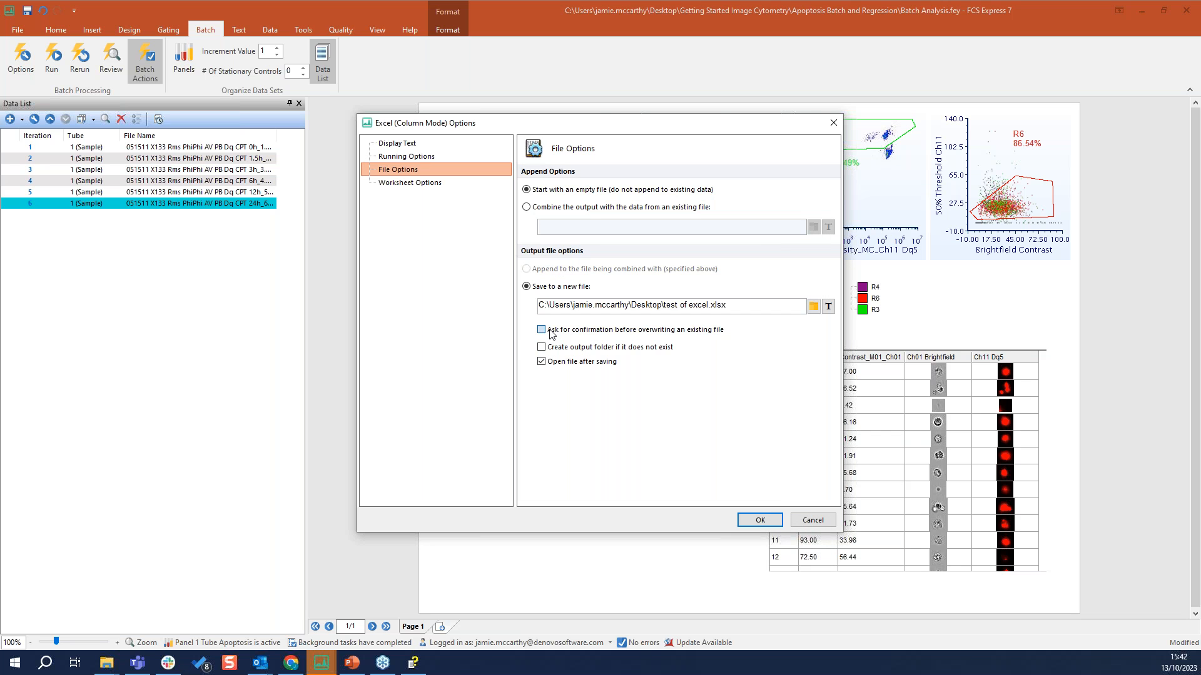
{"action": "left_click", "coordinate": [760, 521]}
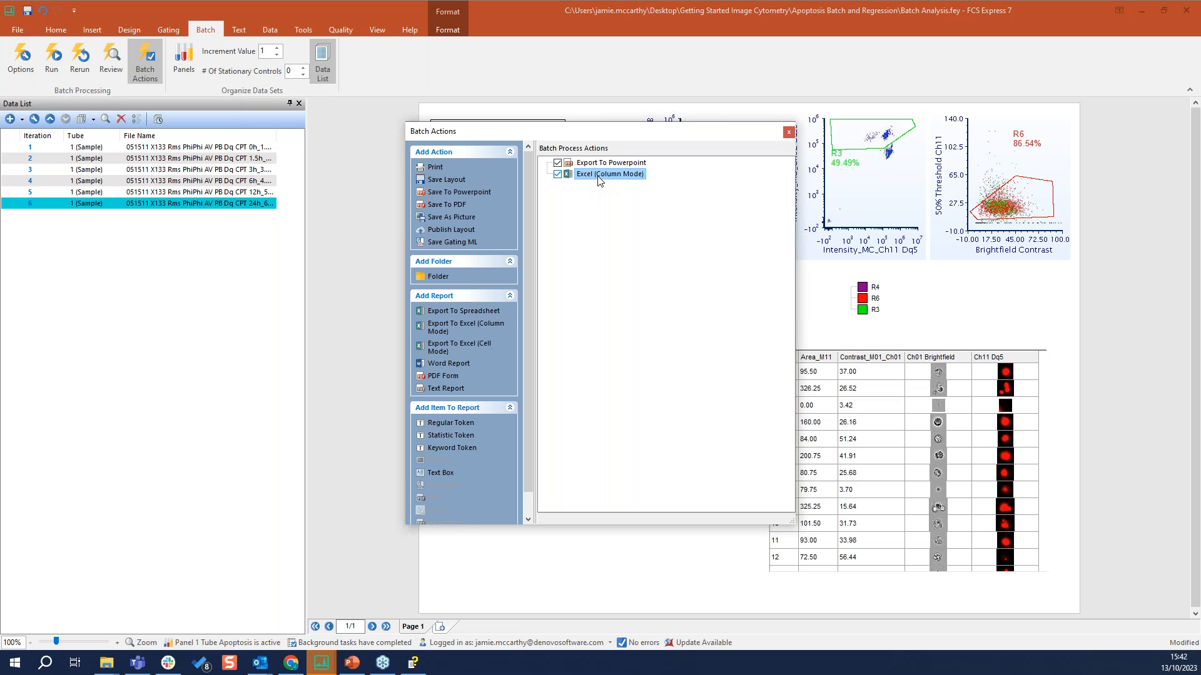
Add the R4 "% of gated cells (from plot)" statistic from the contour plot to the Excel (Column Mode) report
{"action": "left_click_drag", "start_coordinate": [587, 131], "coordinate": [237, 137]}
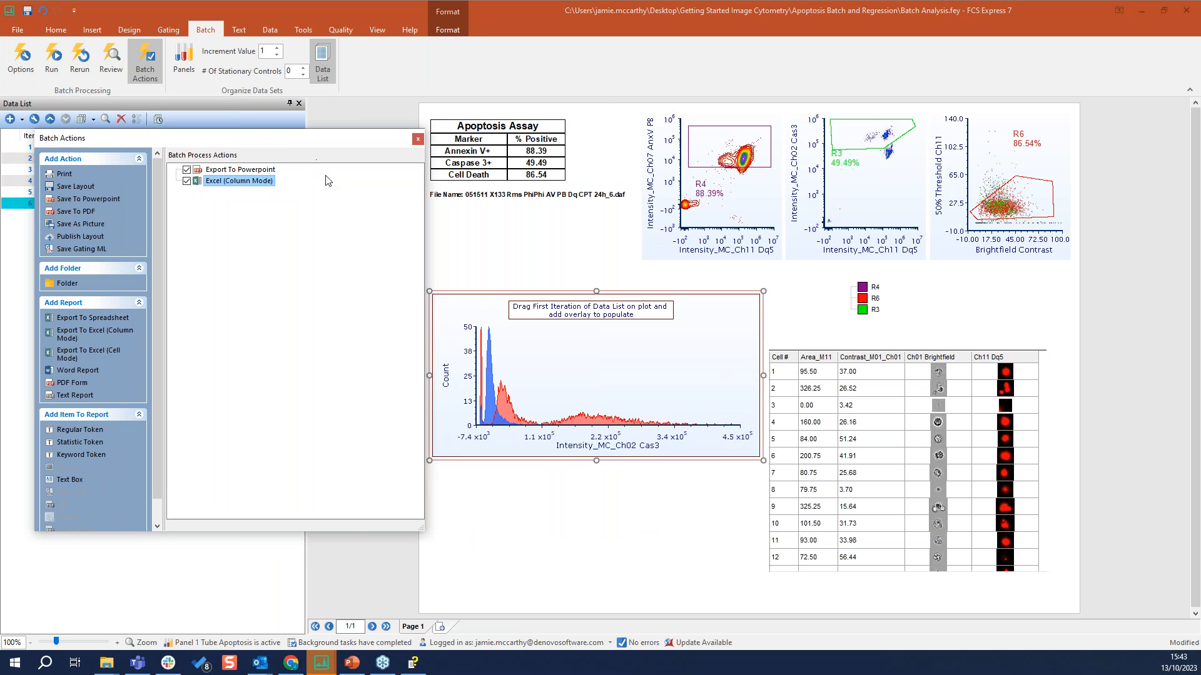
{"action": "left_click", "coordinate": [738, 161]}
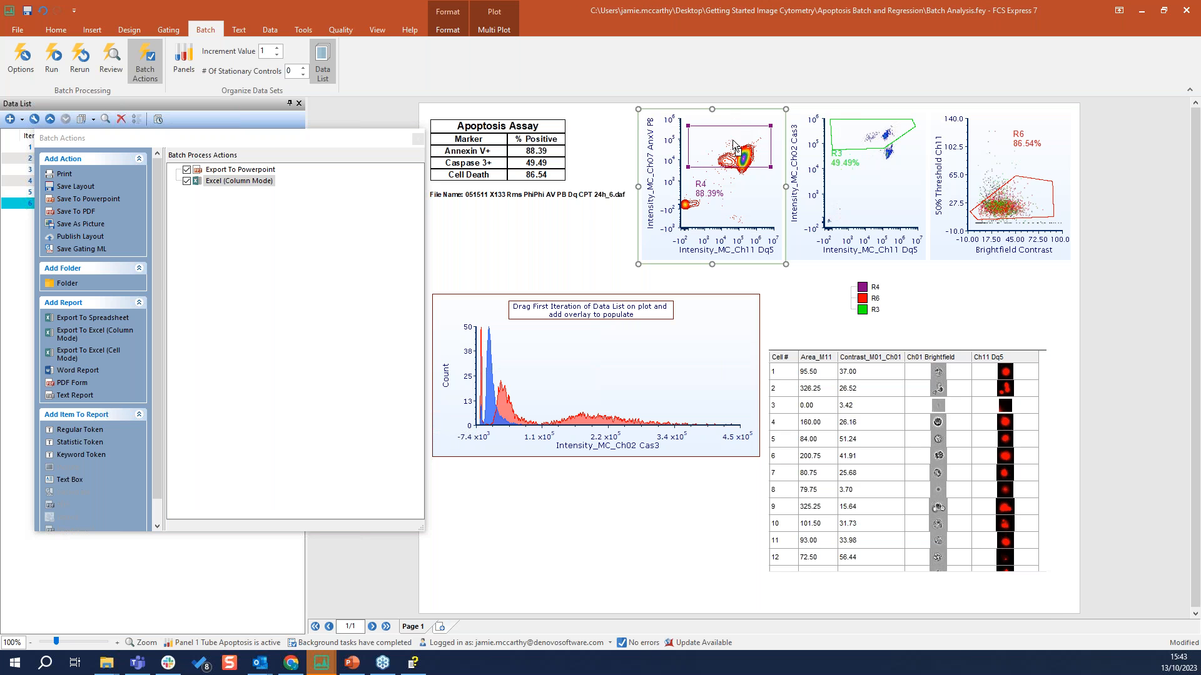
{"action": "double_click", "coordinate": [215, 185]}
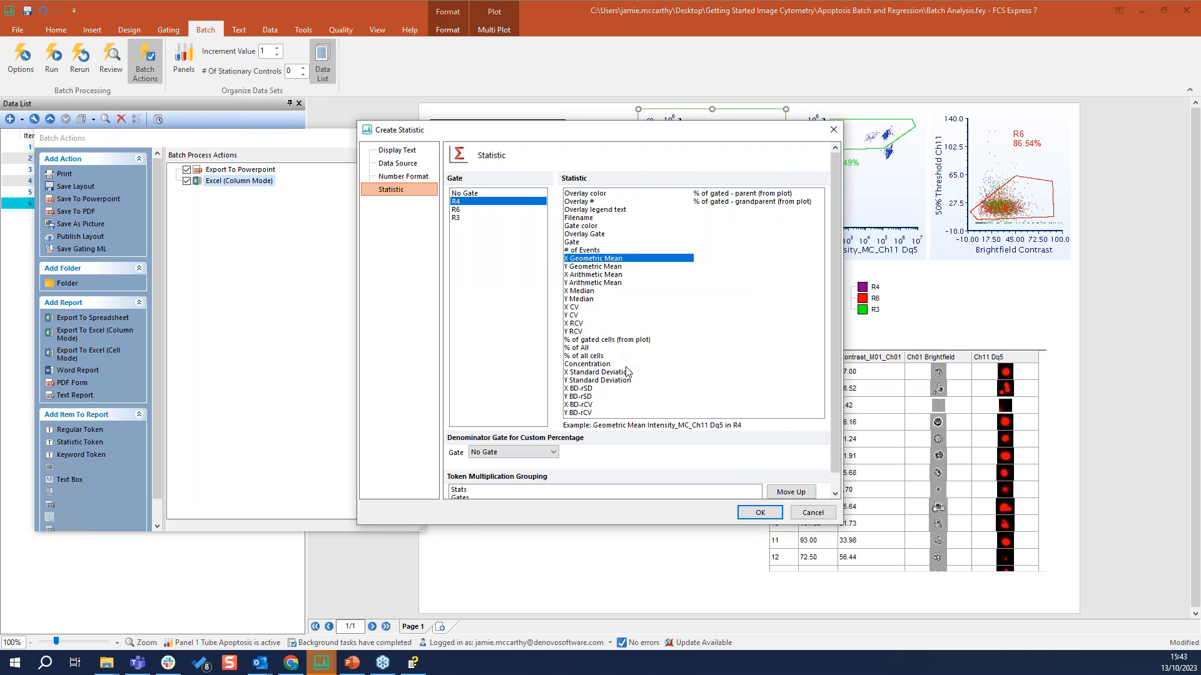
{"action": "left_click", "coordinate": [615, 341]}
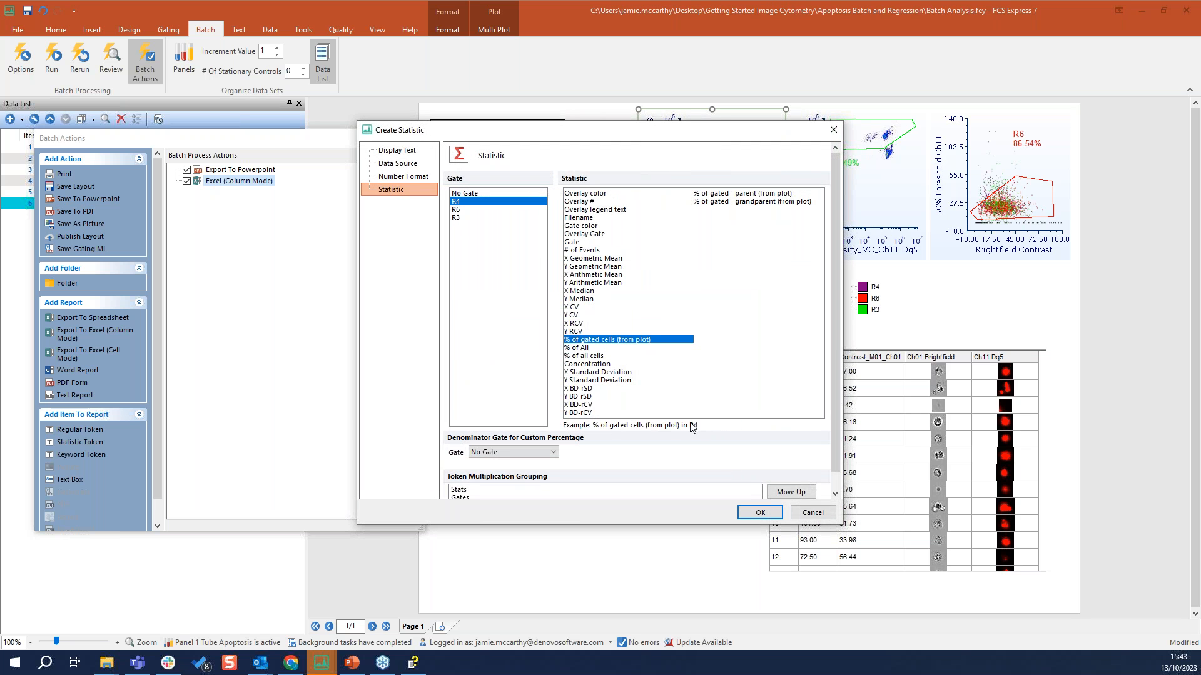
{"action": "left_click", "coordinate": [759, 513]}
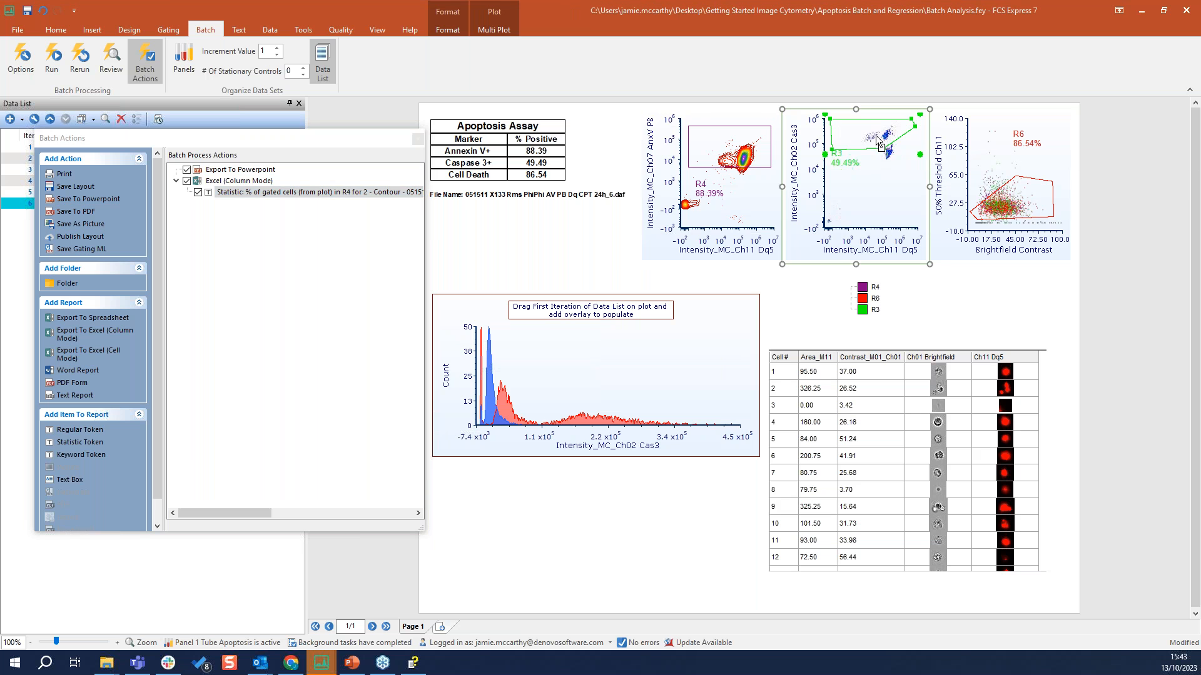
Add "% of gated cells (from plot)" statistics to the Excel report for R3 from the density plot and R6 from the color dot plot
{"action": "left_click_drag", "start_coordinate": [359, 277], "coordinate": [226, 183]}
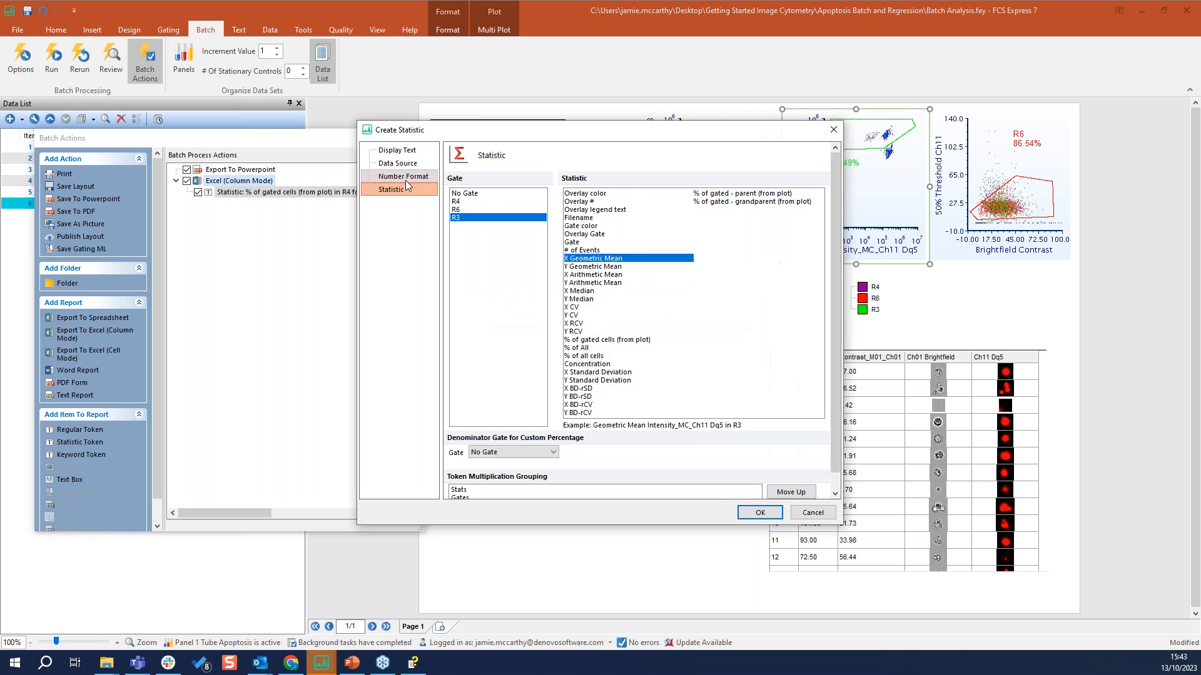
{"action": "left_click", "coordinate": [613, 341]}
{"action": "left_click", "coordinate": [760, 513]}
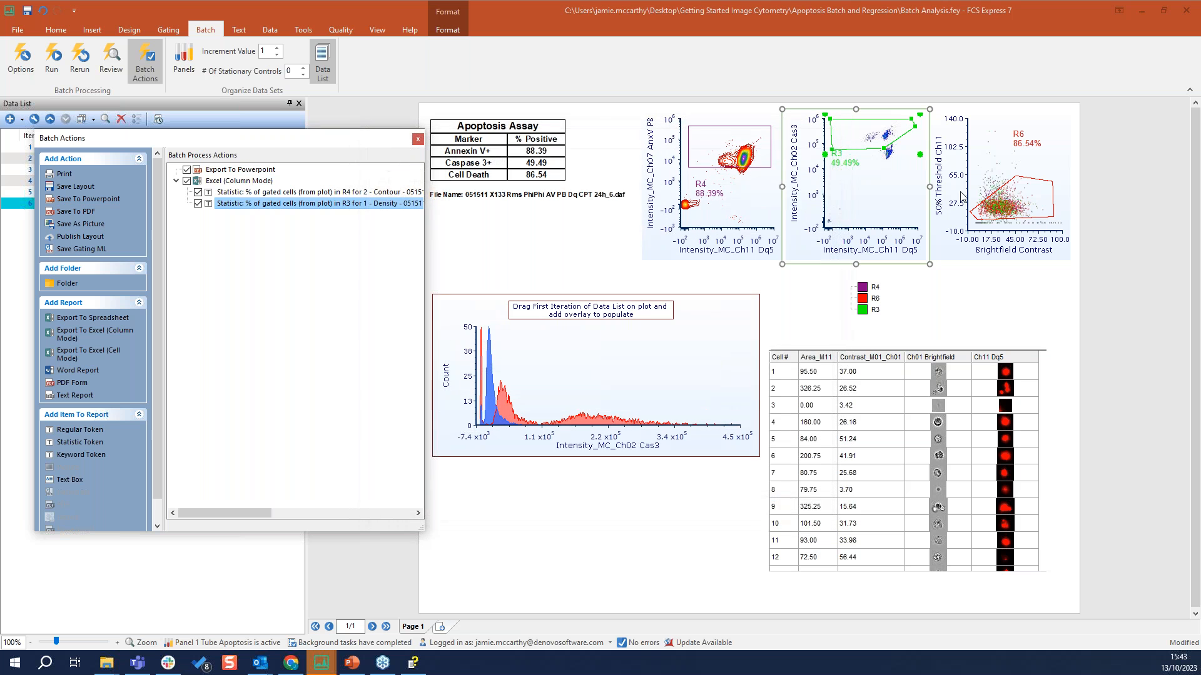
{"action": "left_click_drag", "start_coordinate": [996, 240], "coordinate": [239, 182]}
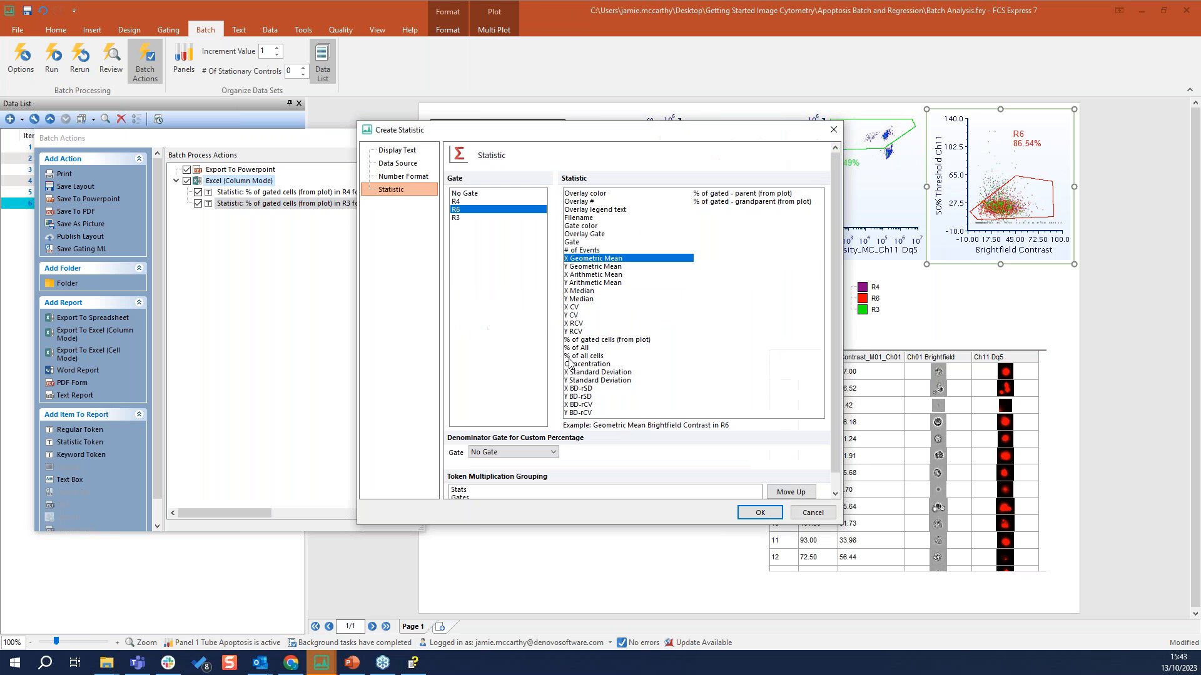
{"action": "left_click", "coordinate": [621, 342]}
{"action": "left_click", "coordinate": [760, 513]}
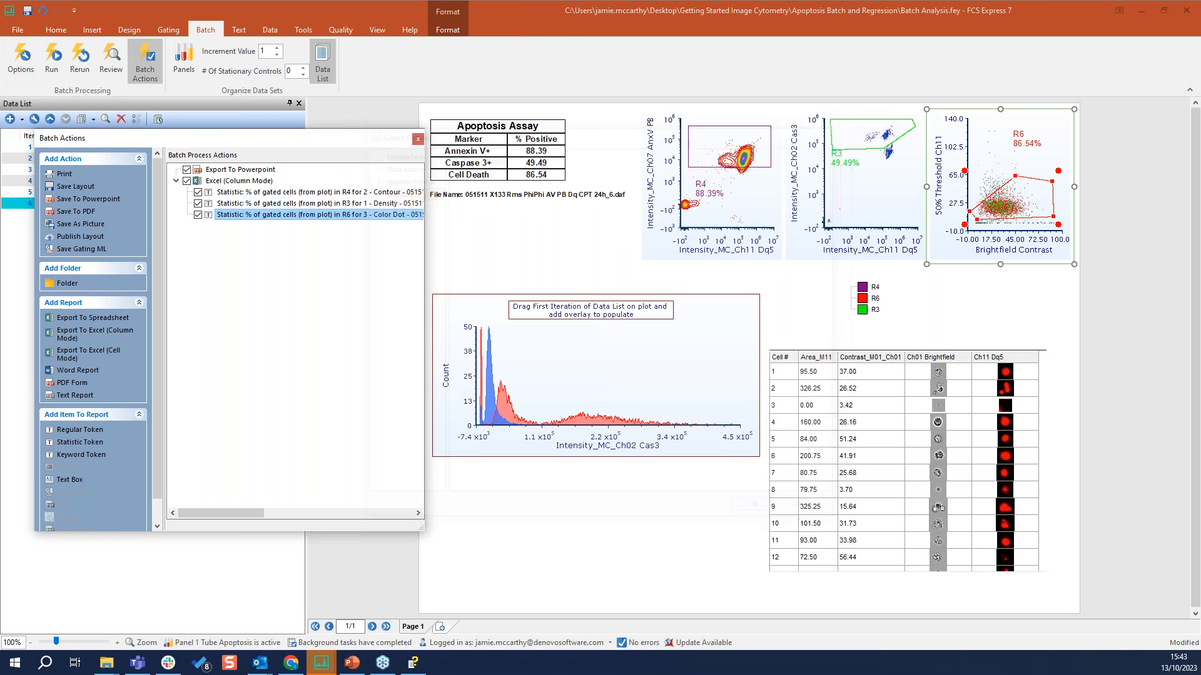
Add a Filename statistic from the contour plot to the Excel report and move it to the start of the report items
{"action": "left_click_drag", "start_coordinate": [333, 161], "coordinate": [516, 167]}
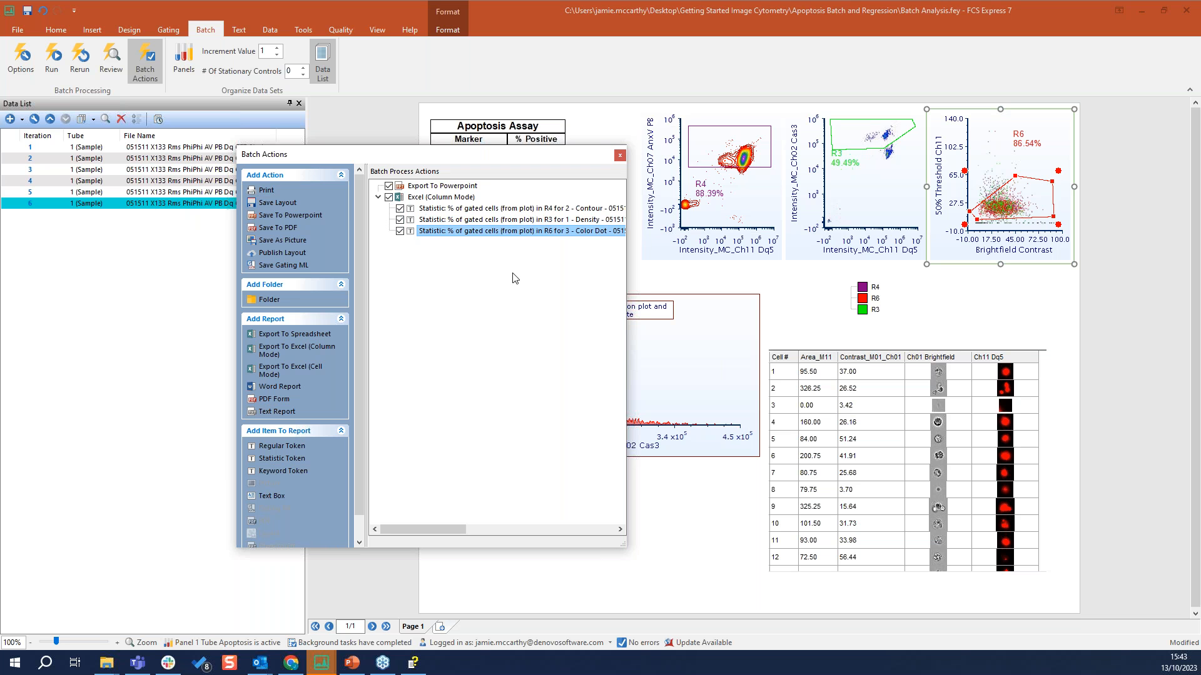
{"action": "left_click_drag", "start_coordinate": [449, 155], "coordinate": [373, 150]}
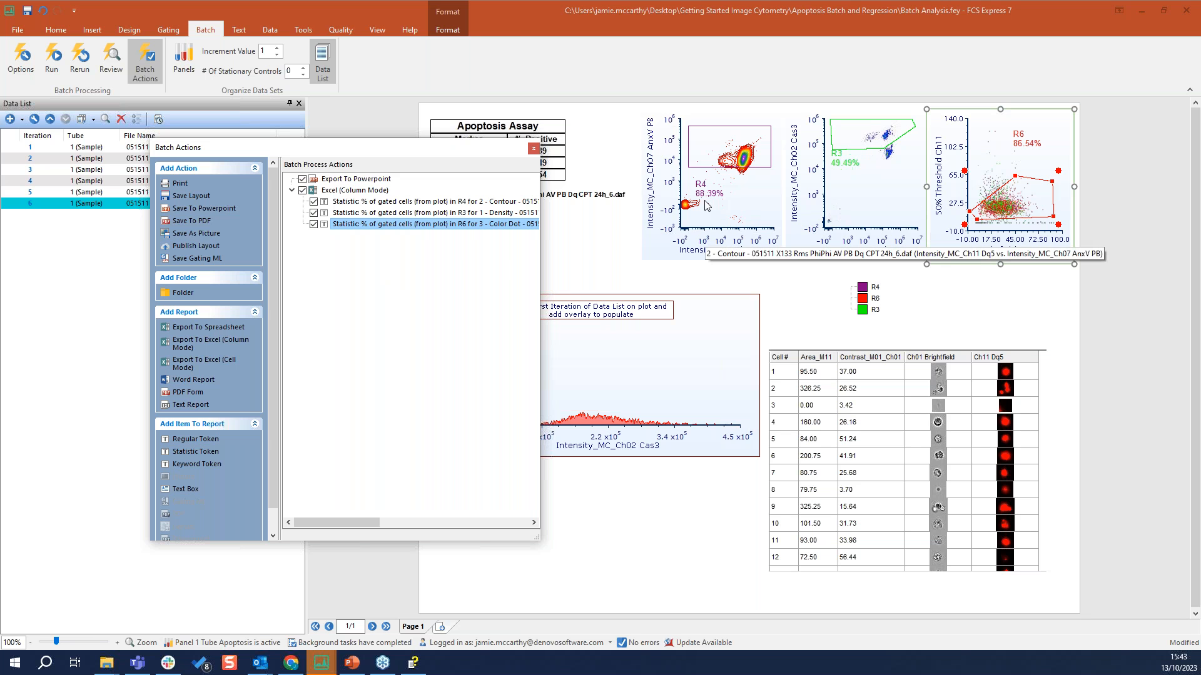
{"action": "left_click", "coordinate": [710, 172]}
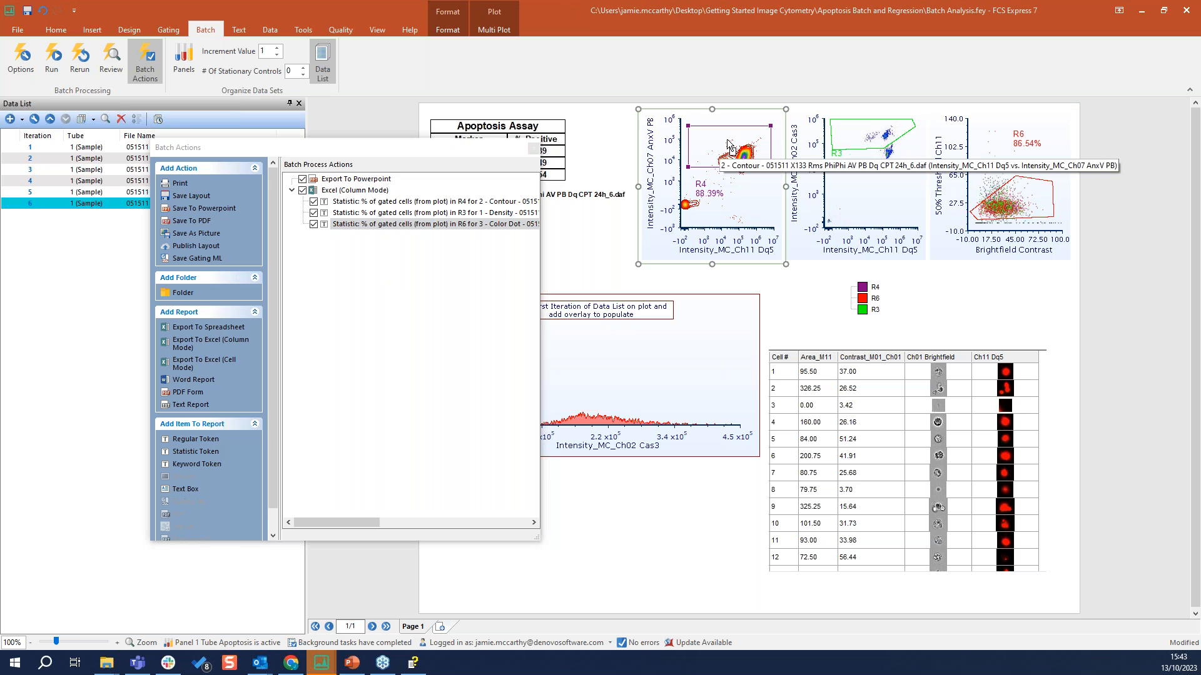
{"action": "left_click_drag", "start_coordinate": [727, 142], "coordinate": [358, 191]}
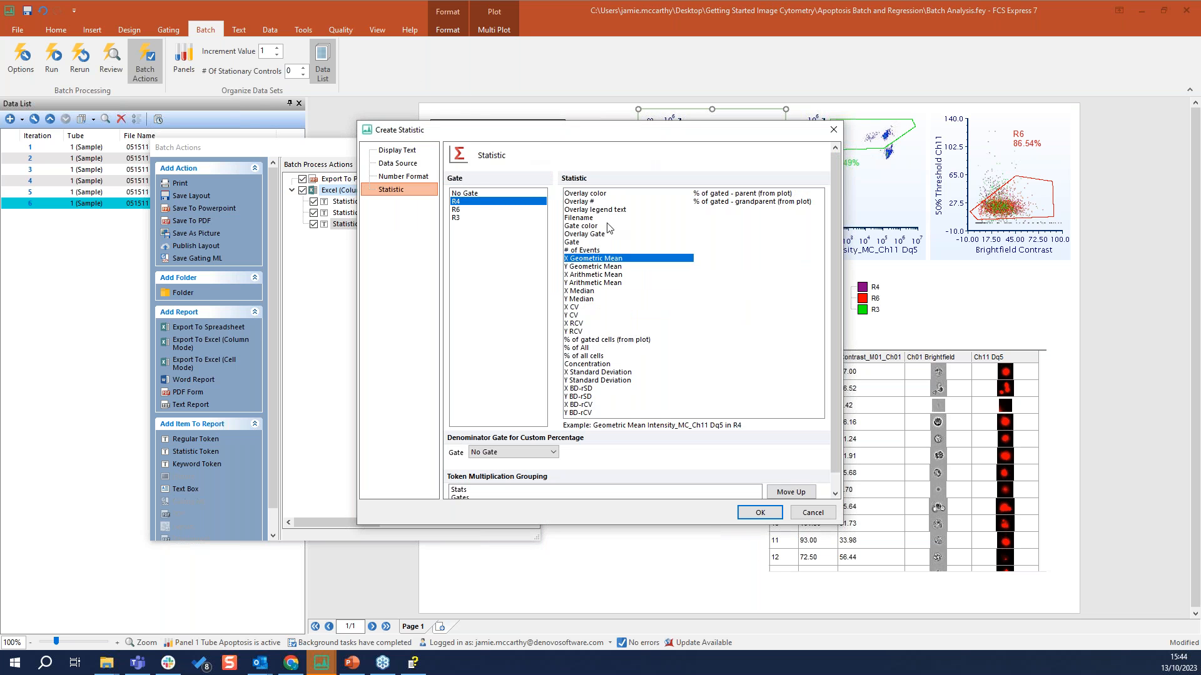
{"action": "left_click", "coordinate": [579, 218]}
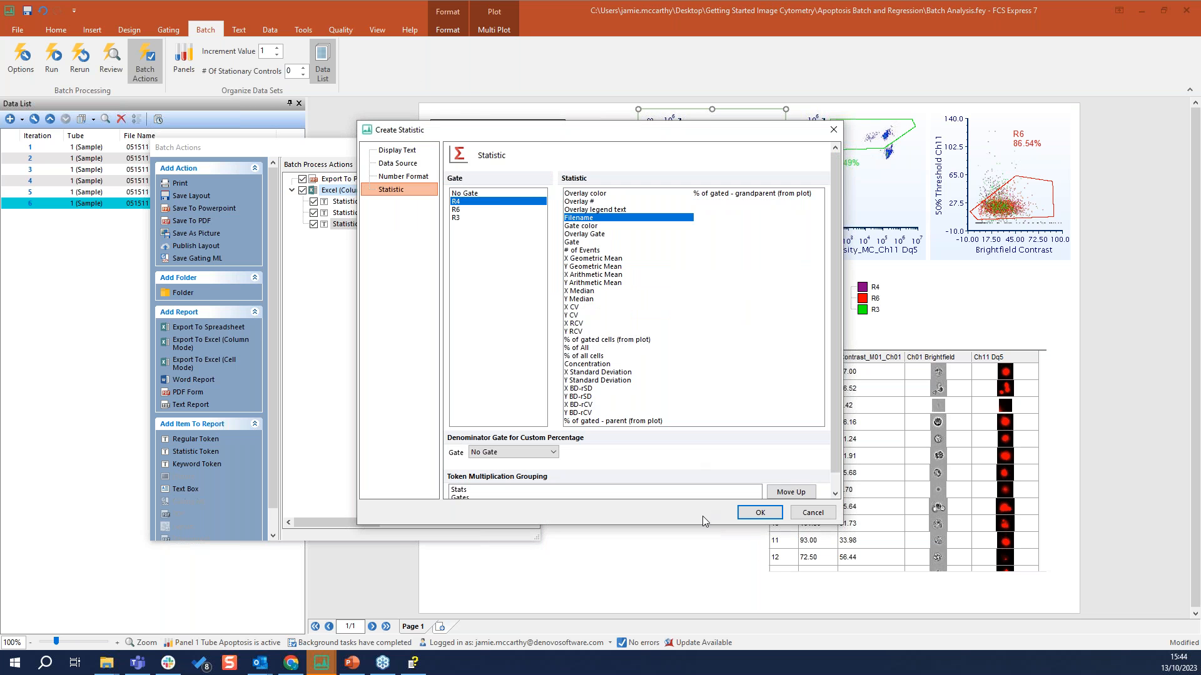
{"action": "left_click", "coordinate": [760, 513]}
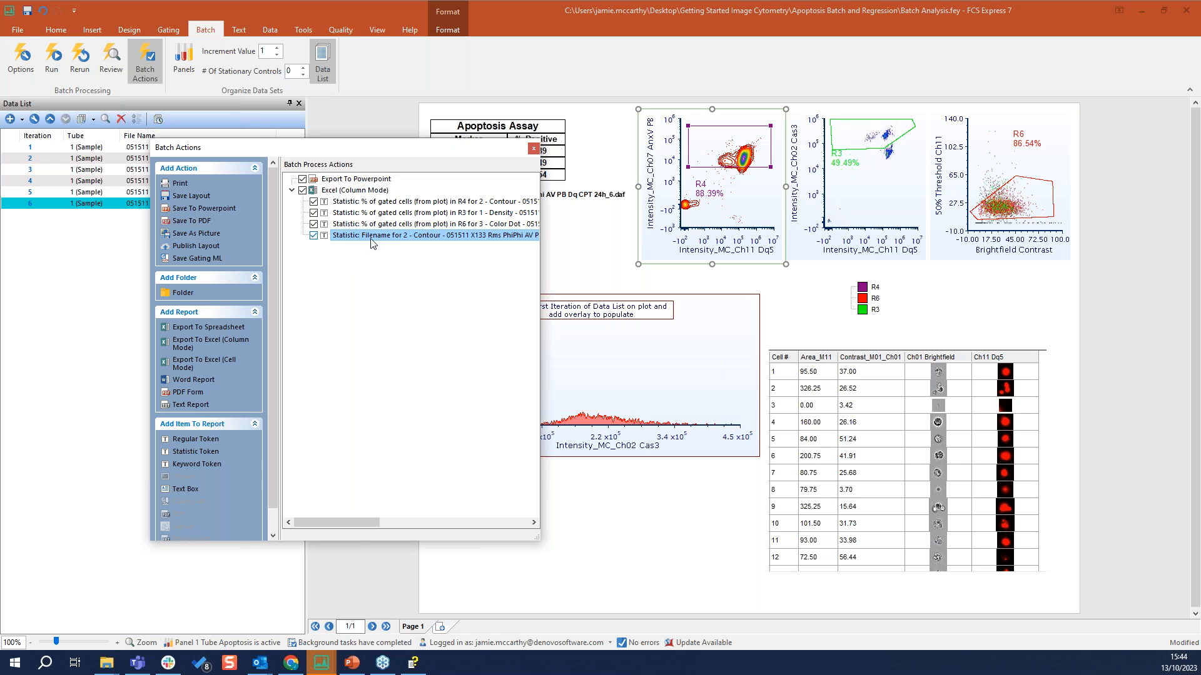
{"action": "left_click_drag", "start_coordinate": [376, 244], "coordinate": [299, 198]}
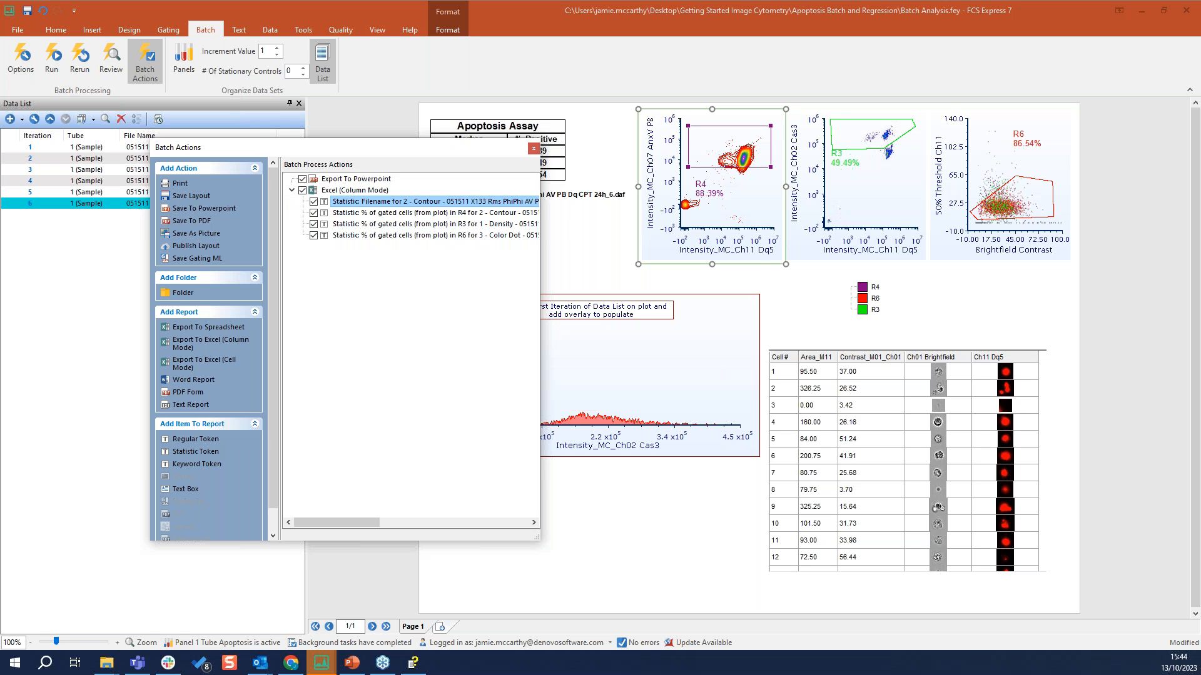
Review the Field options of the R4 percentage statistic in the Excel report, and close the batch actions
{"action": "left_click_drag", "start_coordinate": [540, 270], "coordinate": [653, 264]}
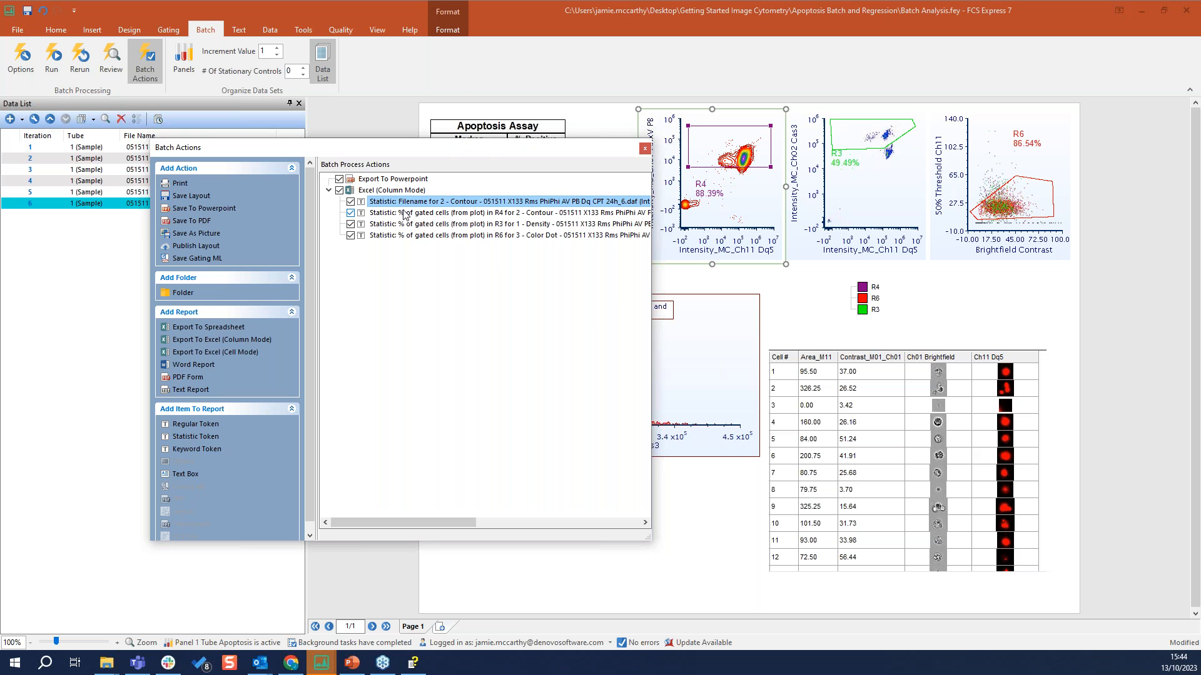
{"action": "left_click_drag", "start_coordinate": [479, 160], "coordinate": [490, 201]}
{"action": "double_click", "coordinate": [418, 254]}
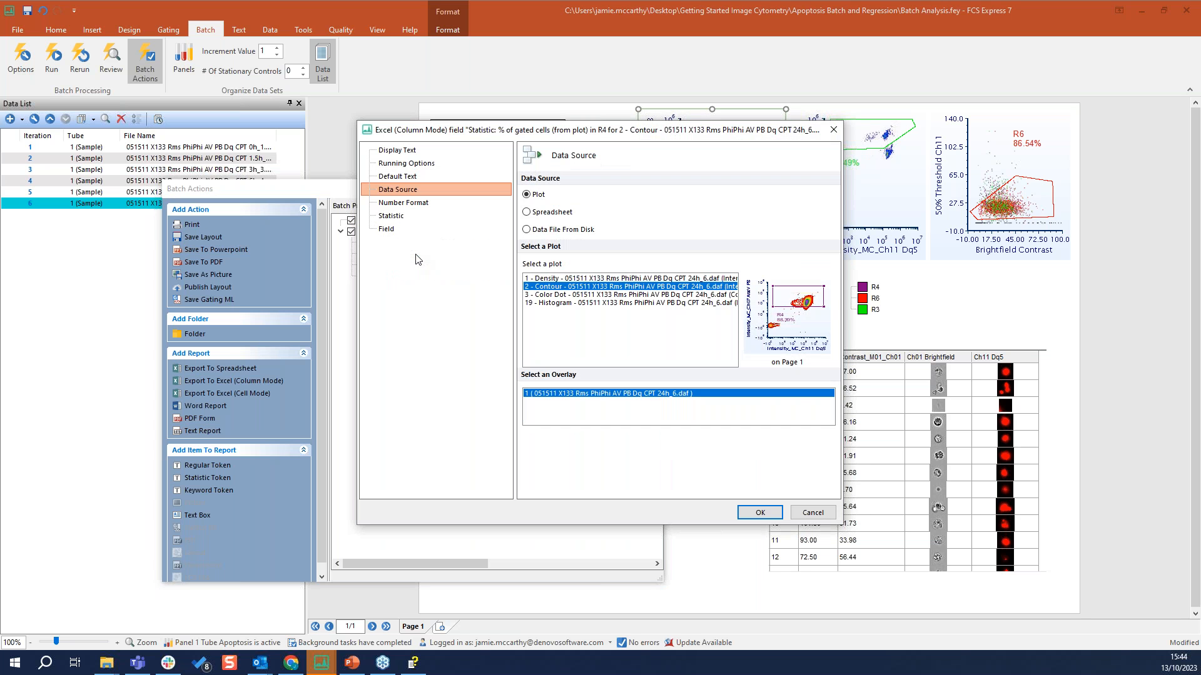
{"action": "left_click", "coordinate": [386, 229]}
{"action": "left_click", "coordinate": [634, 196]}
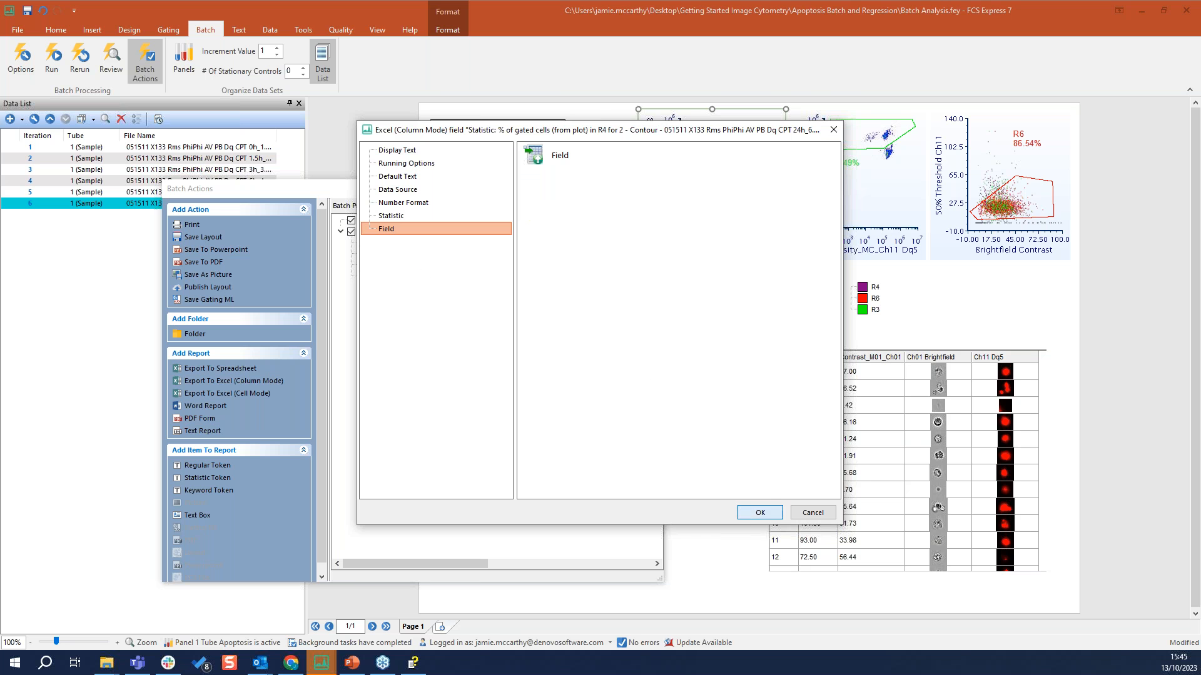
{"action": "left_click", "coordinate": [764, 515]}
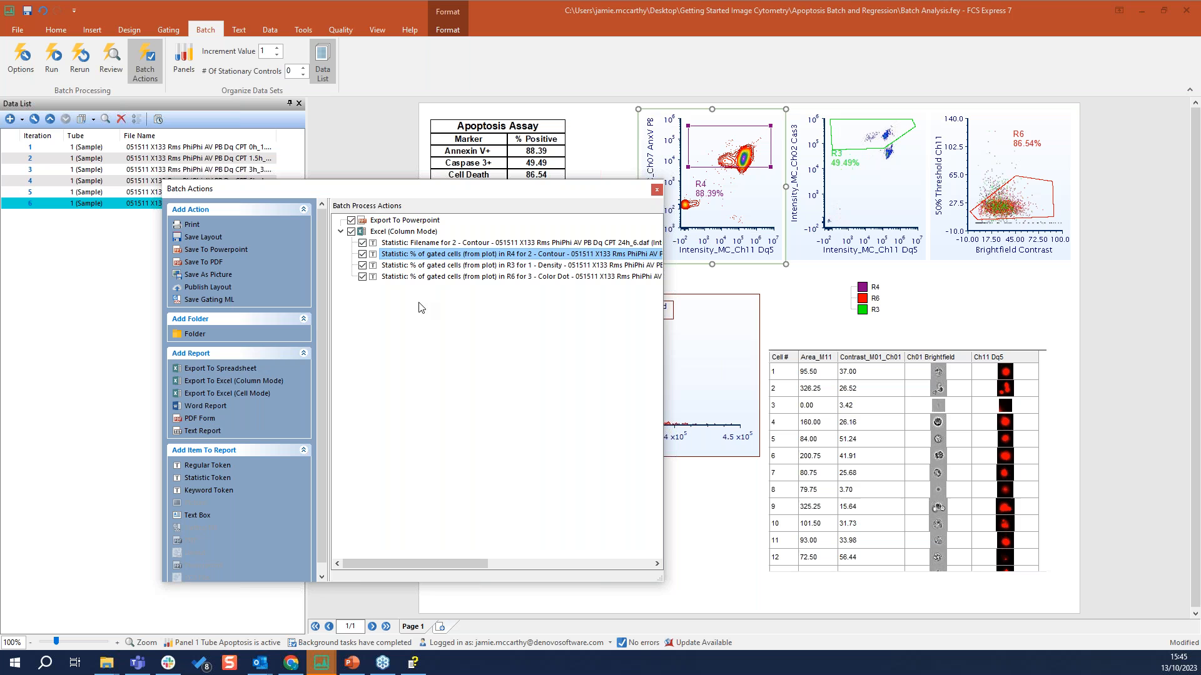
{"action": "left_click", "coordinate": [657, 191]}
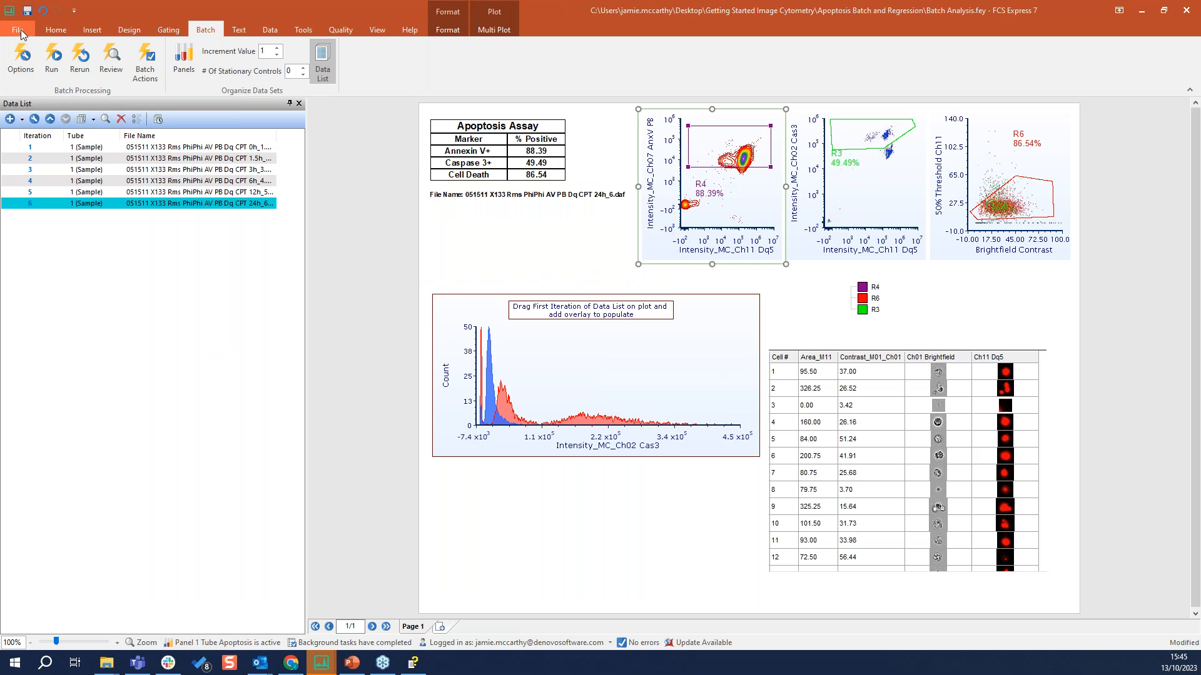
Examine the Statistics Naming Options in the user options, including the choices for Populations of Interest, and leave without changes
{"action": "left_click", "coordinate": [20, 28]}
{"action": "left_click", "coordinate": [60, 392]}
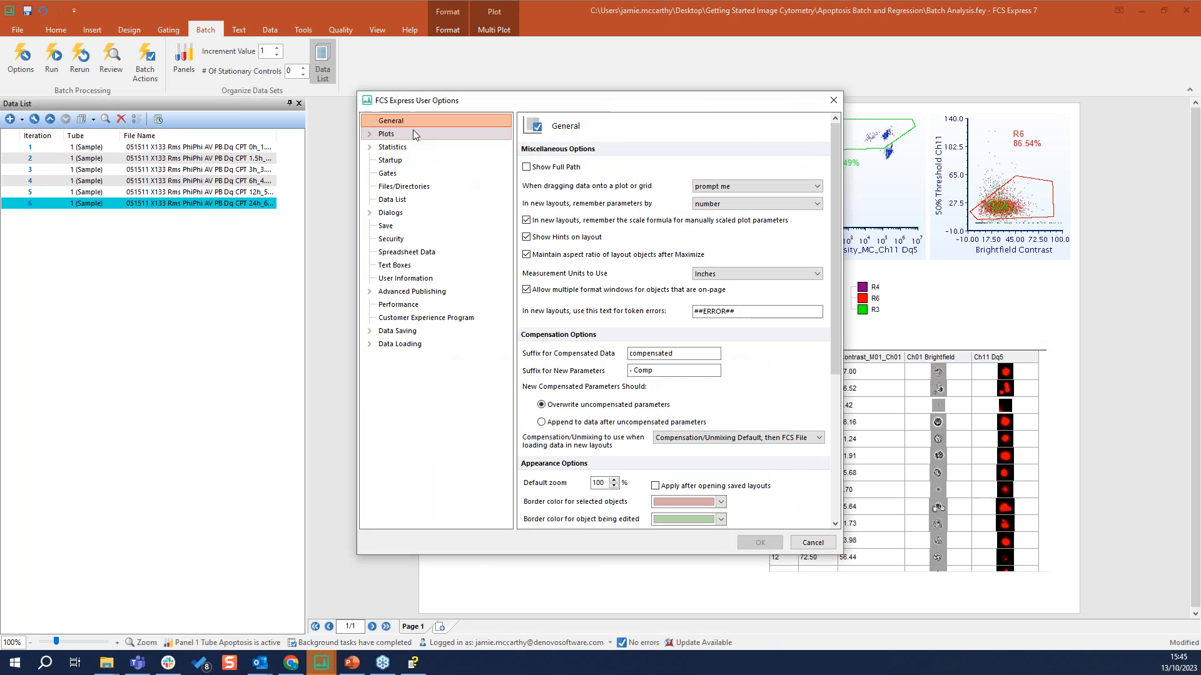
{"action": "left_click", "coordinate": [370, 147]}
{"action": "left_click", "coordinate": [429, 163]}
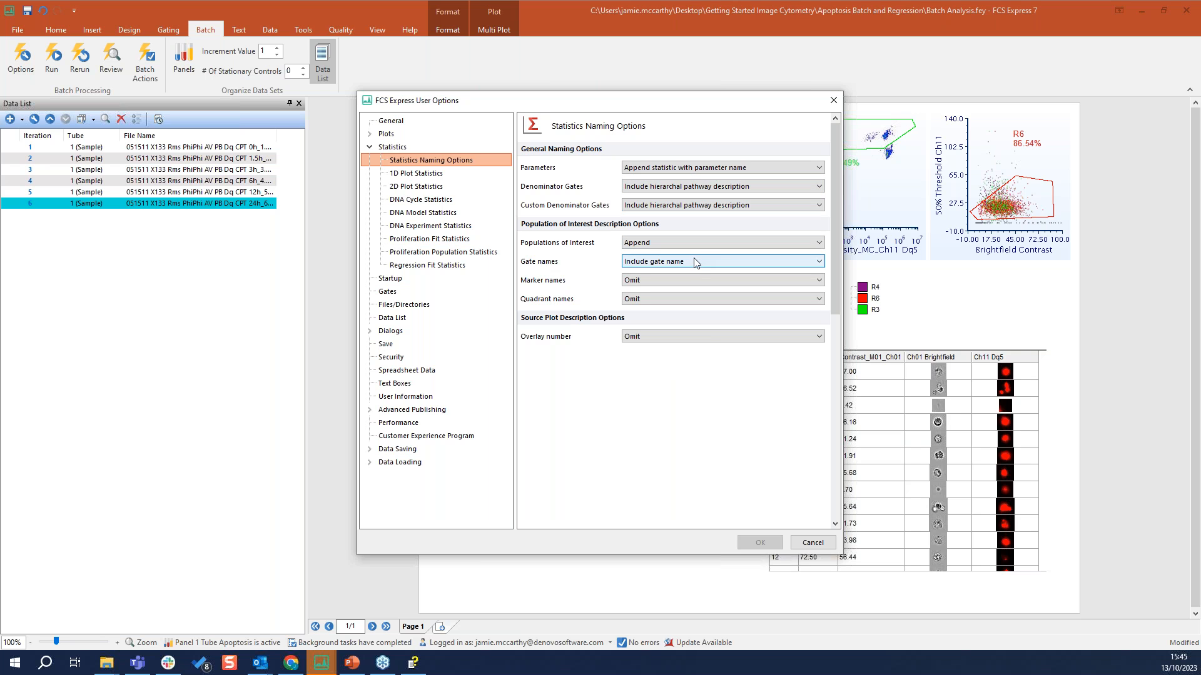
{"action": "left_click", "coordinate": [655, 244]}
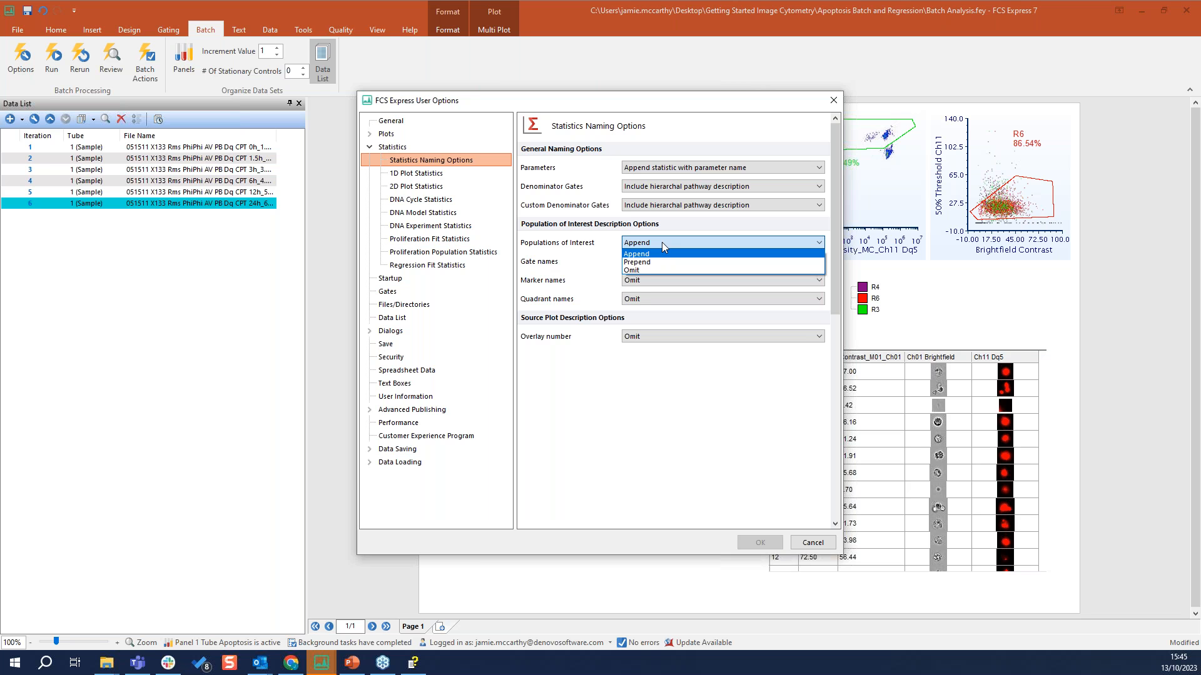
{"action": "left_click", "coordinate": [654, 396]}
{"action": "left_click", "coordinate": [644, 244]}
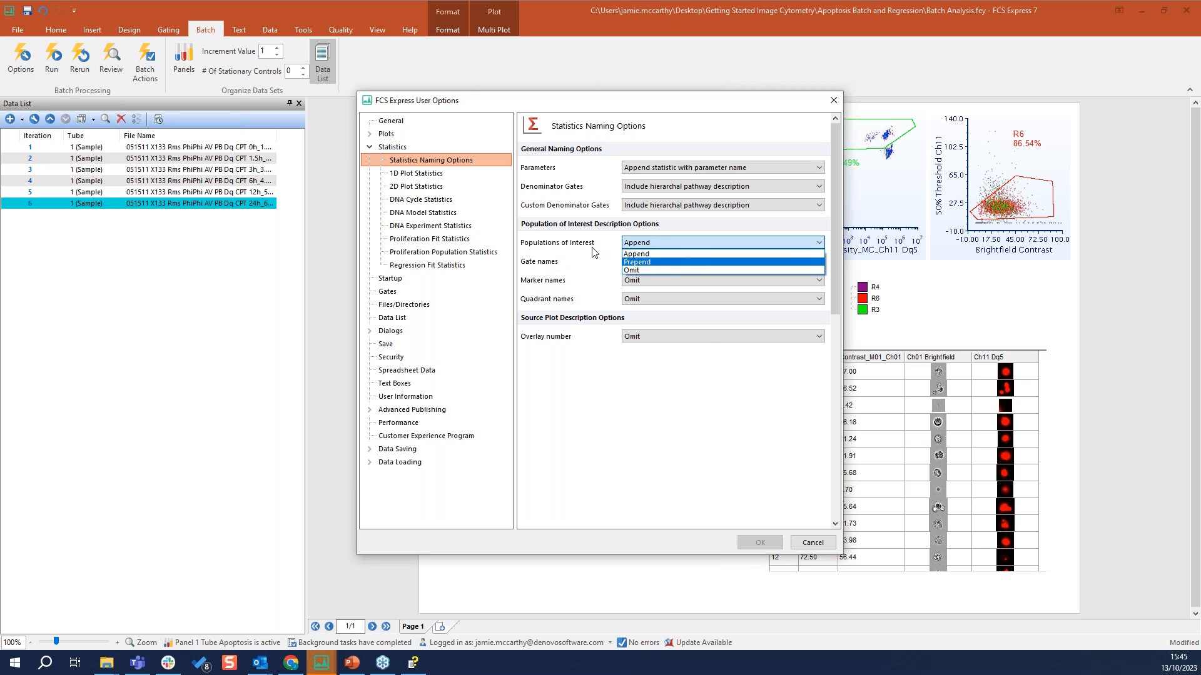
{"action": "left_click", "coordinate": [696, 398]}
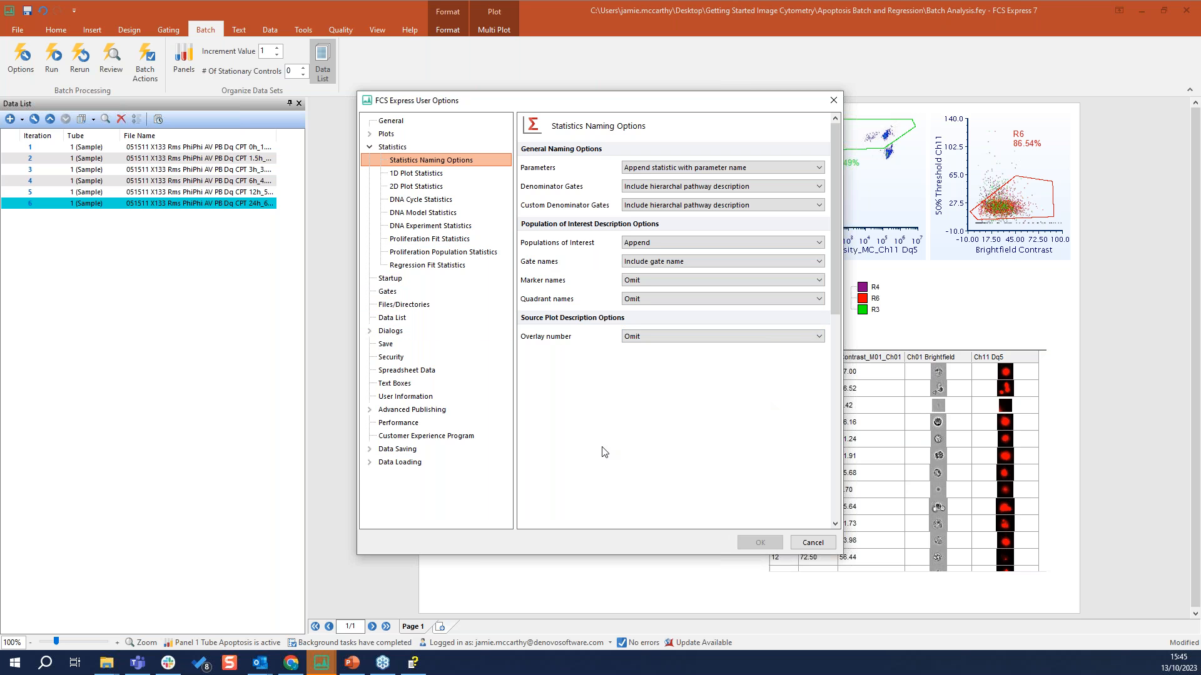
{"action": "left_click", "coordinate": [815, 544]}
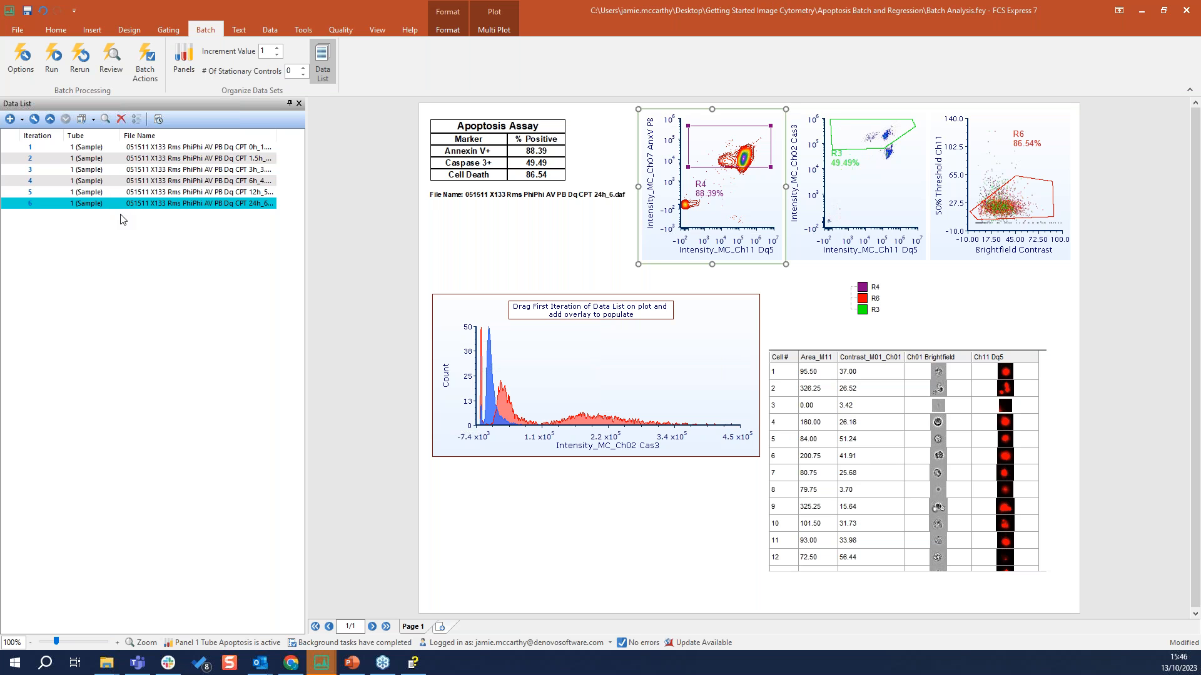
Select iteration 5, the 12h sample, in the data list
{"action": "left_click", "coordinate": [44, 193]}
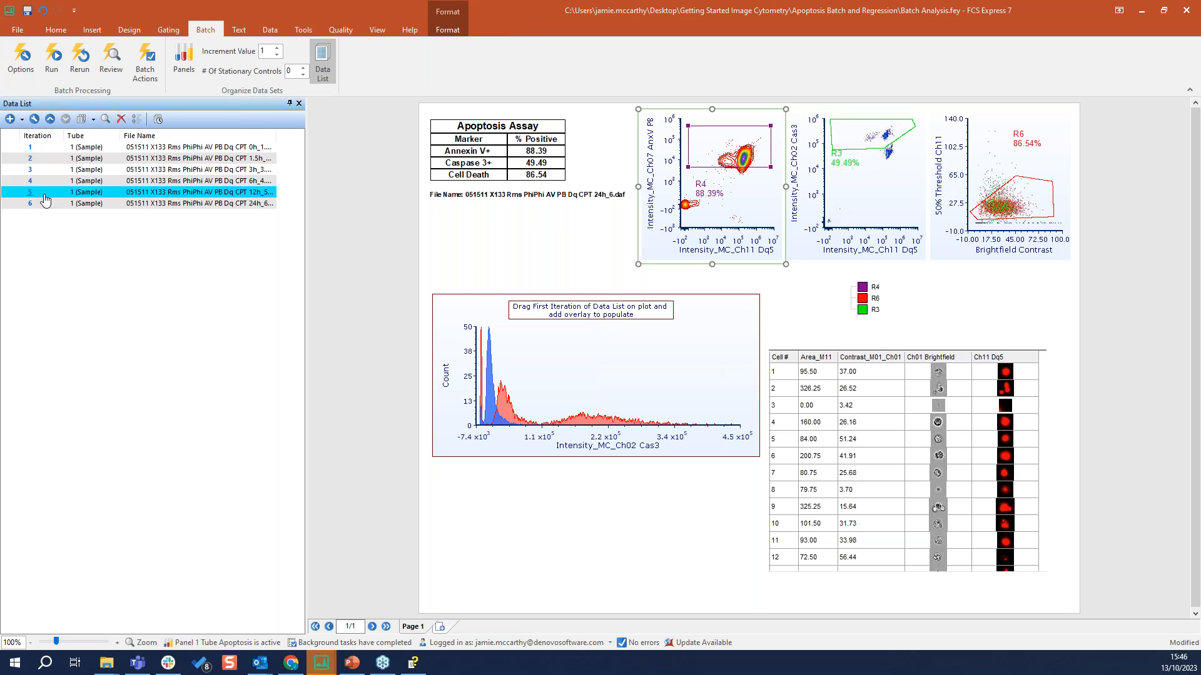